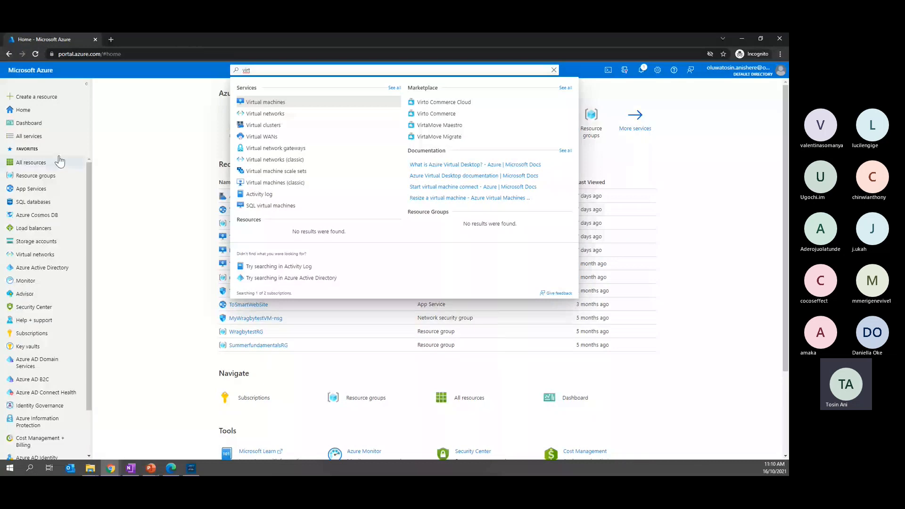
# Search all portal resources for "virtua" and show all matching Marketplace results
pyautogui.click(30, 136)
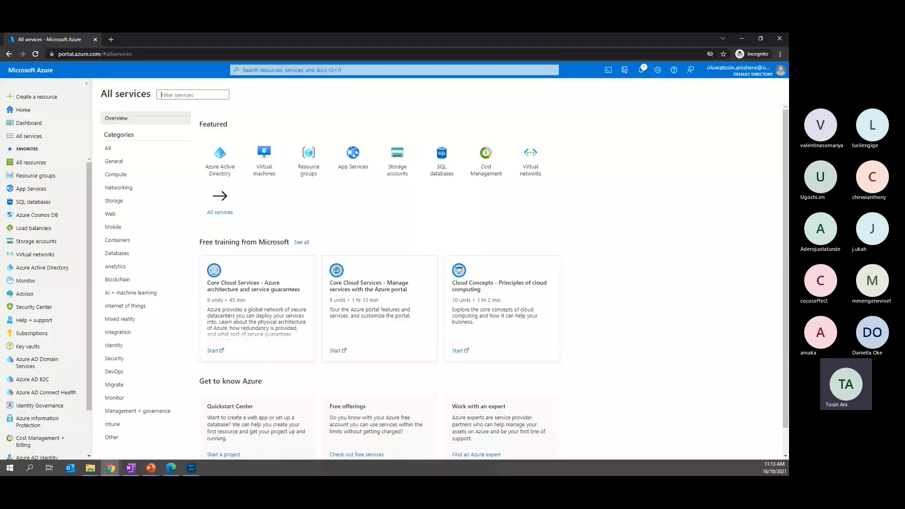
pyautogui.click(283, 70)
pyautogui.write('vi')
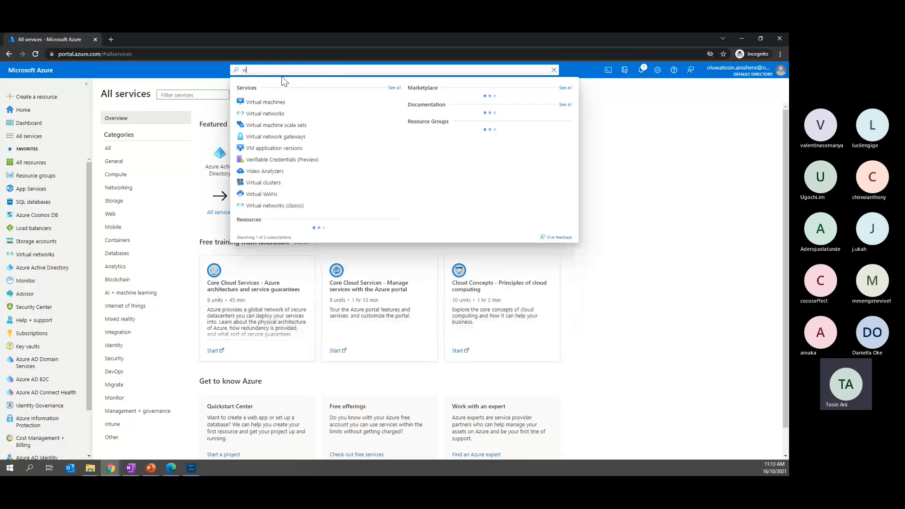
pyautogui.write('rtua')
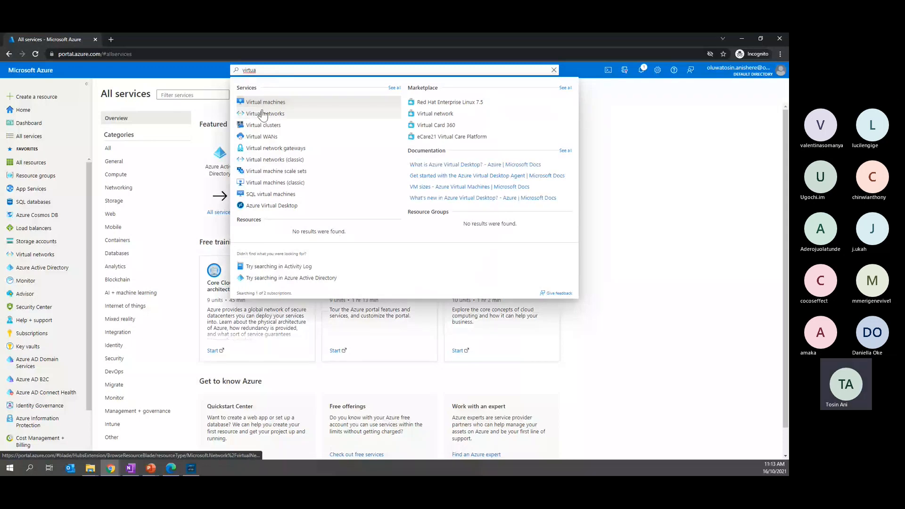
pyautogui.click(565, 88)
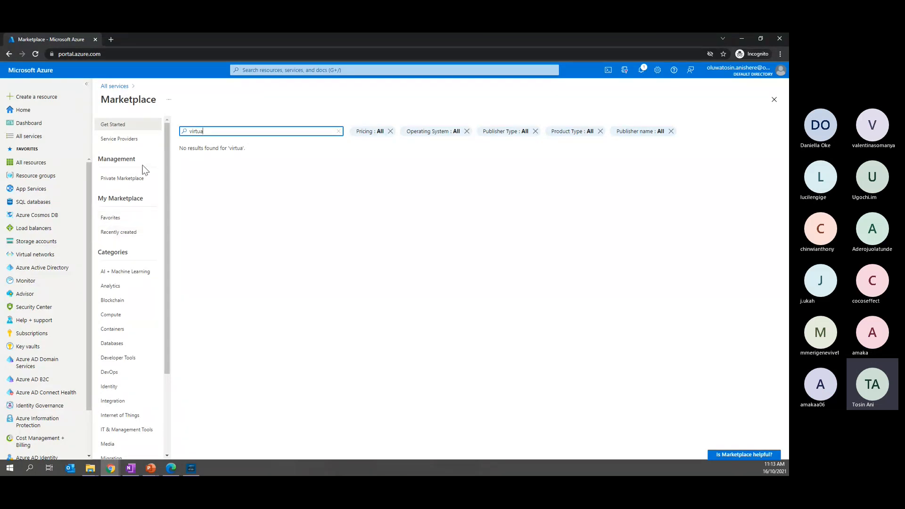
# View the Marketplace's Service Providers and Favorites pages, and return to browsing the Marketplace
pyautogui.click(132, 141)
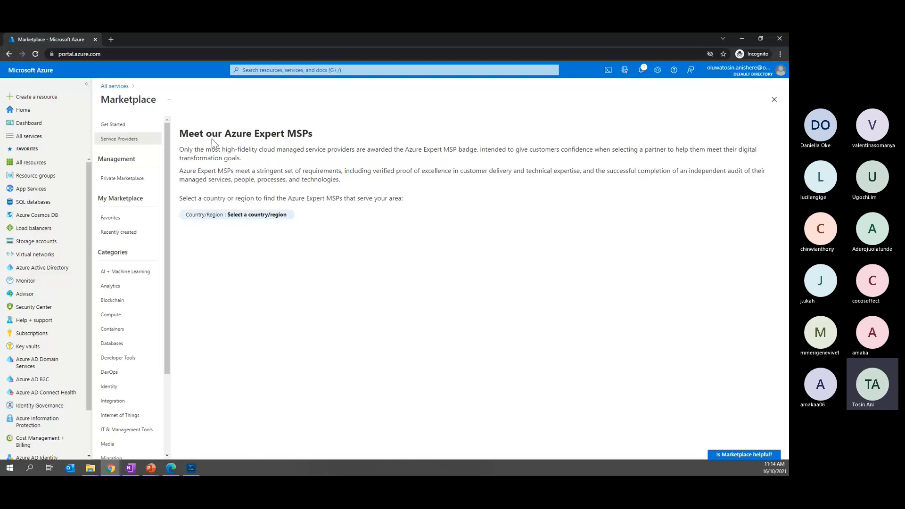
pyautogui.click(111, 219)
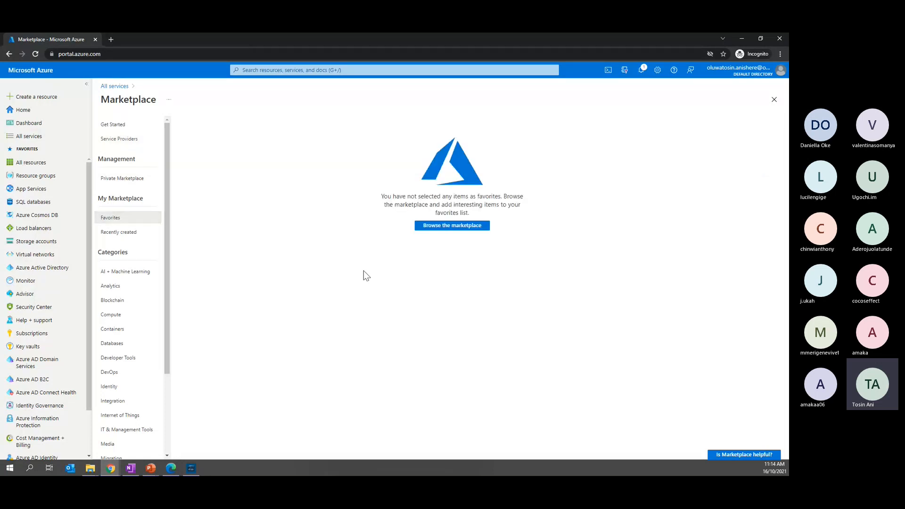
pyautogui.click(459, 231)
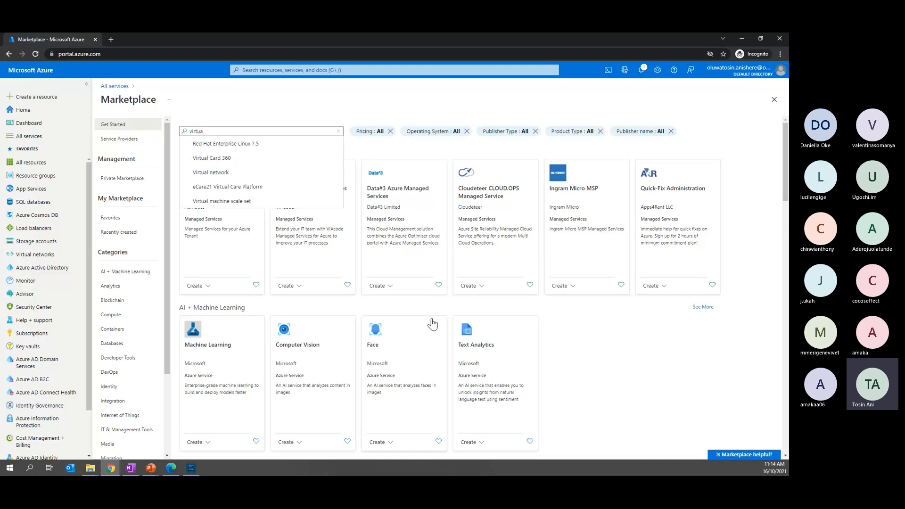
# Clear the "virtua" search text so the full Marketplace catalogue is listed
pyautogui.click(206, 132)
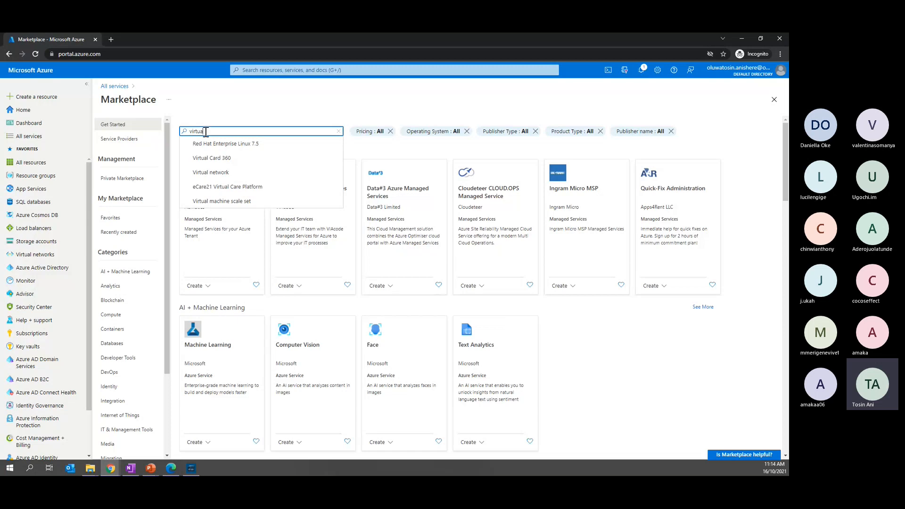
pyautogui.press('BackSpace')
pyautogui.press('BackSpace')
pyautogui.press('BackSpace')
pyautogui.press('BackSpace')
pyautogui.press('BackSpace')
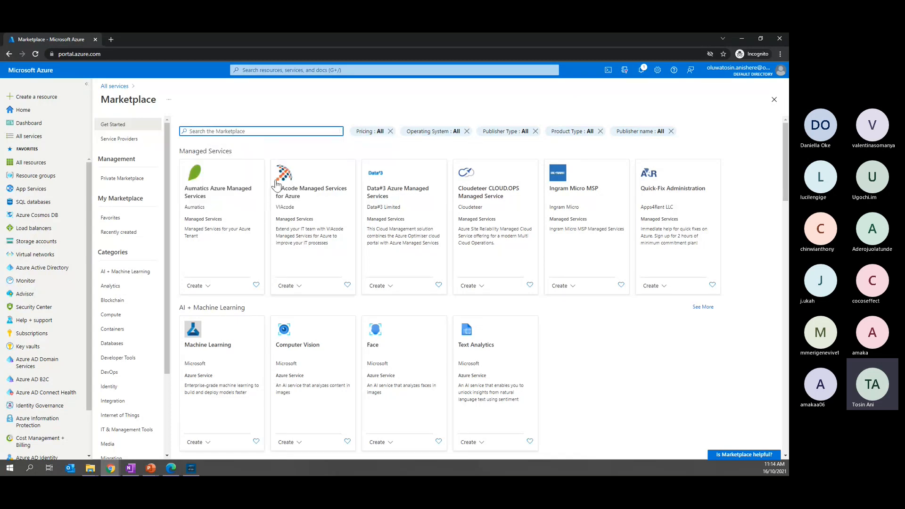
# Examine the Marketplace offerings category by category, from Managed Services and AI + Machine Learning through Compute, Migration and Networking to Storage
pyautogui.scroll(-5, 536, 319)
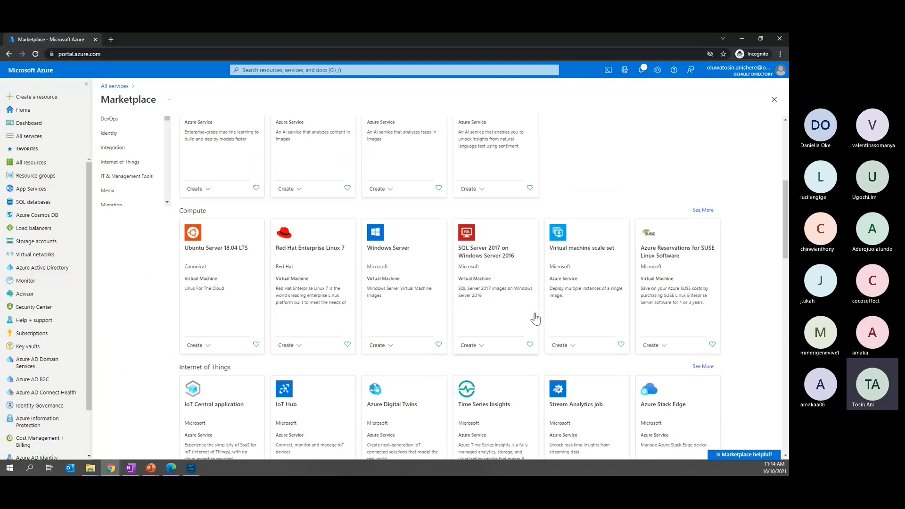
pyautogui.scroll(-5, 536, 319)
pyautogui.scroll(-3, 536, 318)
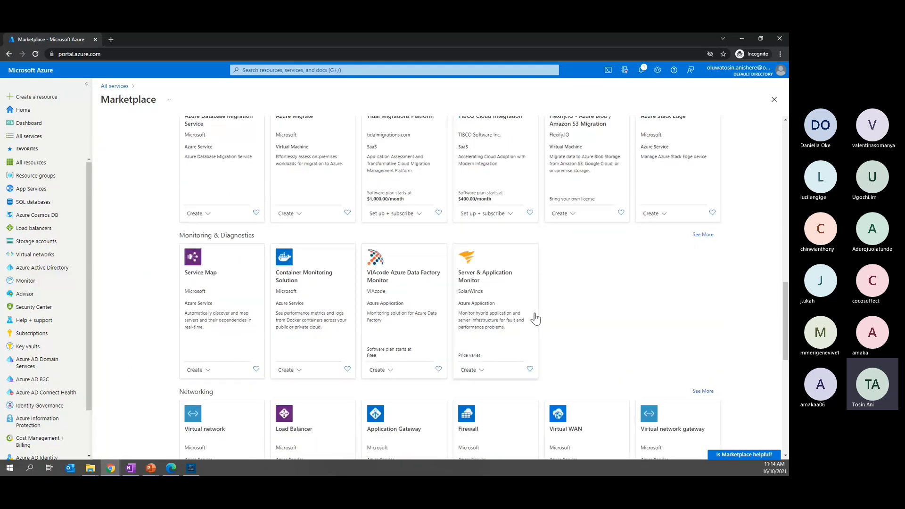
pyautogui.scroll(-6, 536, 319)
pyautogui.scroll(-2, 536, 318)
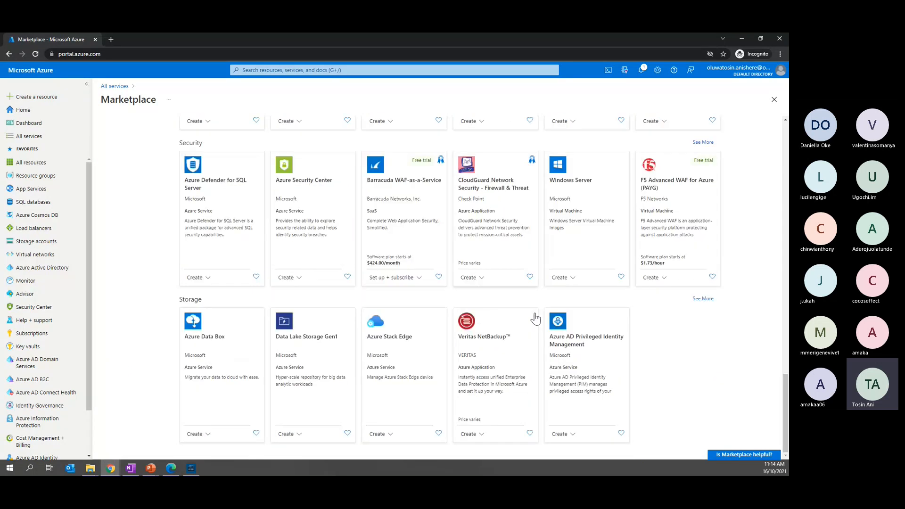
pyautogui.scroll(20, 535, 318)
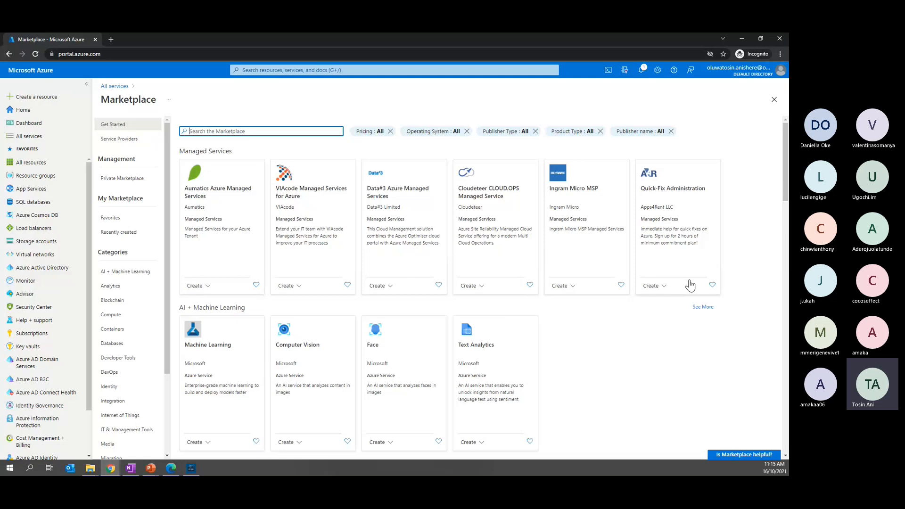
pyautogui.scroll(-2, 547, 341)
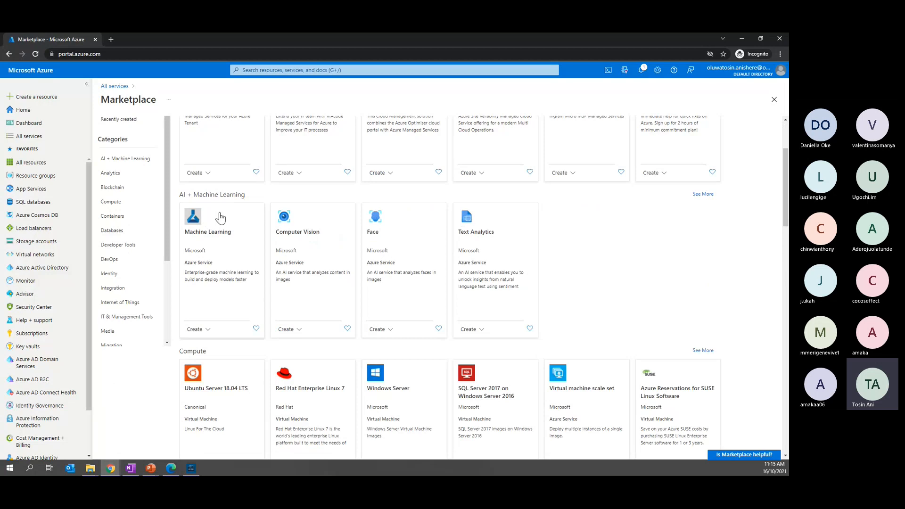
pyautogui.scroll(1, 325, 300)
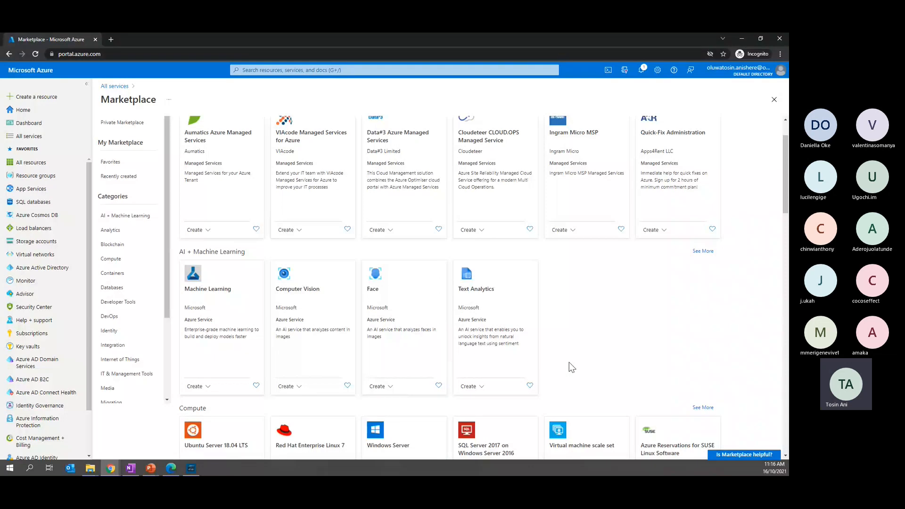
pyautogui.scroll(-1, 570, 363)
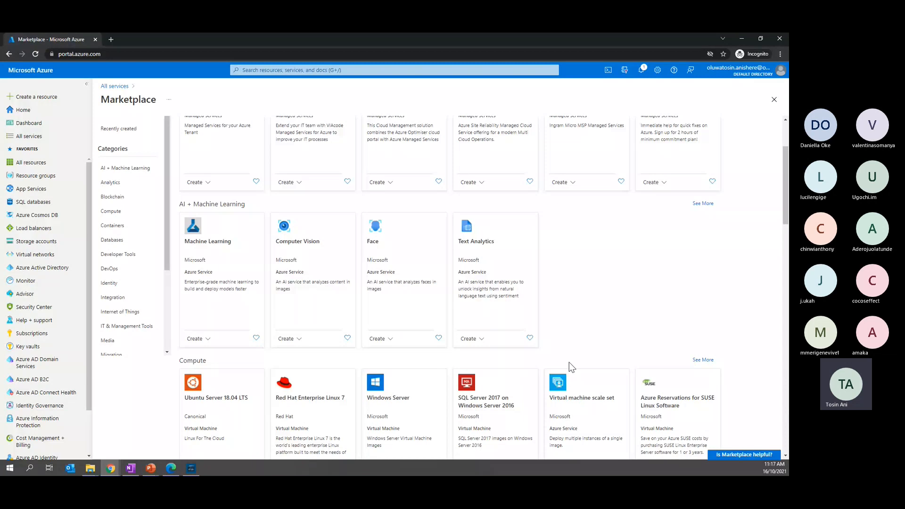
pyautogui.scroll(-2, 569, 362)
pyautogui.scroll(-1, 569, 362)
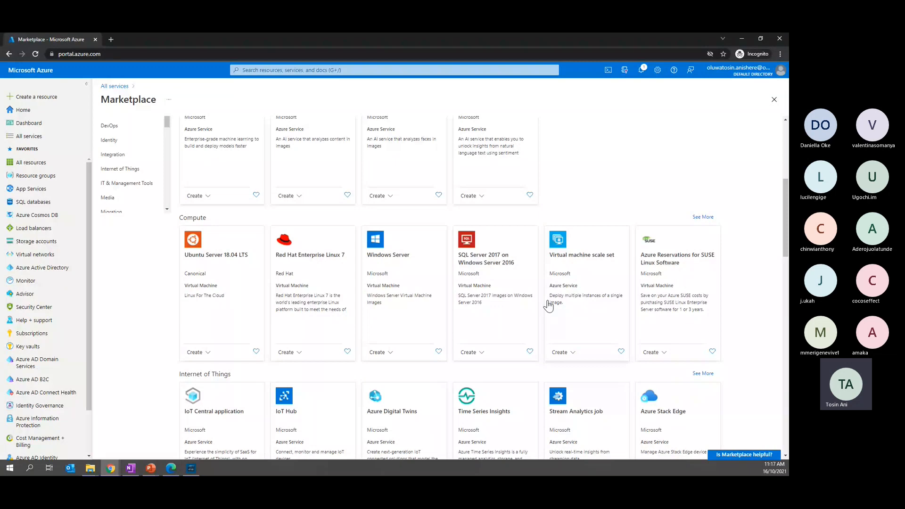
pyautogui.scroll(-4, 548, 306)
pyautogui.scroll(-1, 548, 305)
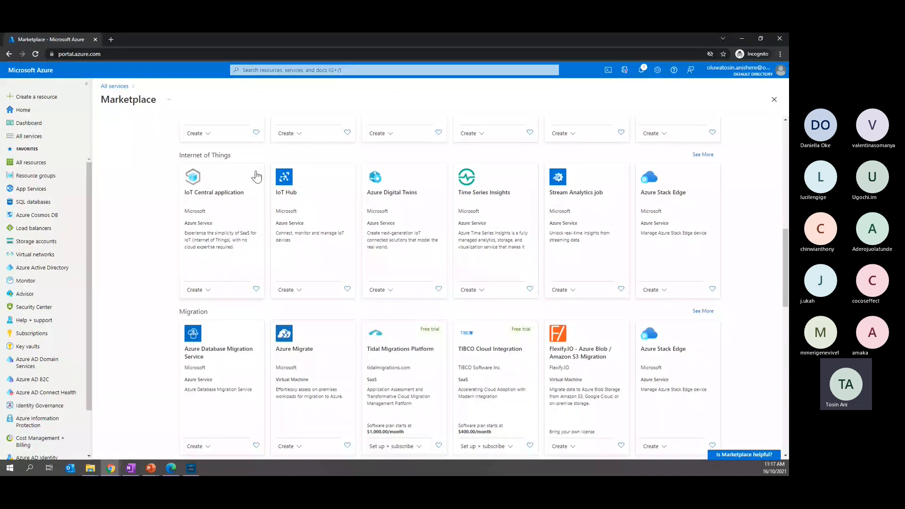
pyautogui.scroll(-2, 256, 177)
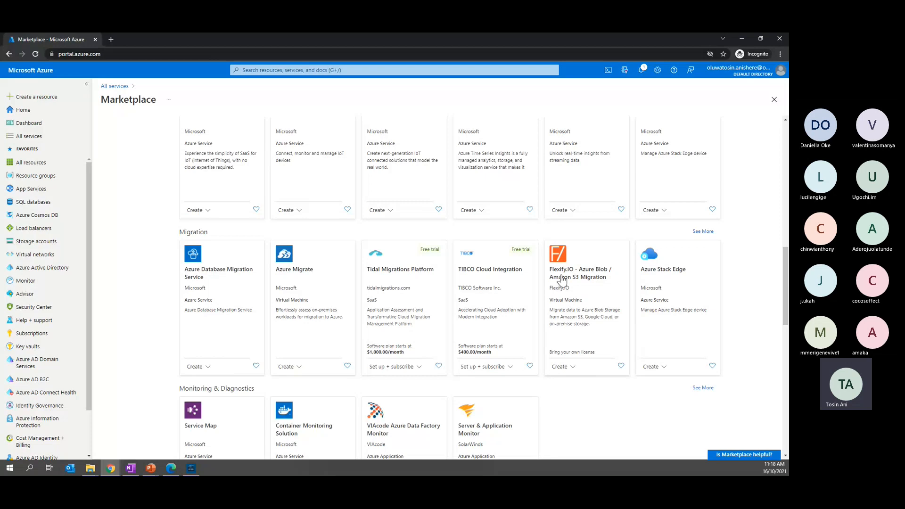
pyautogui.scroll(-2, 502, 333)
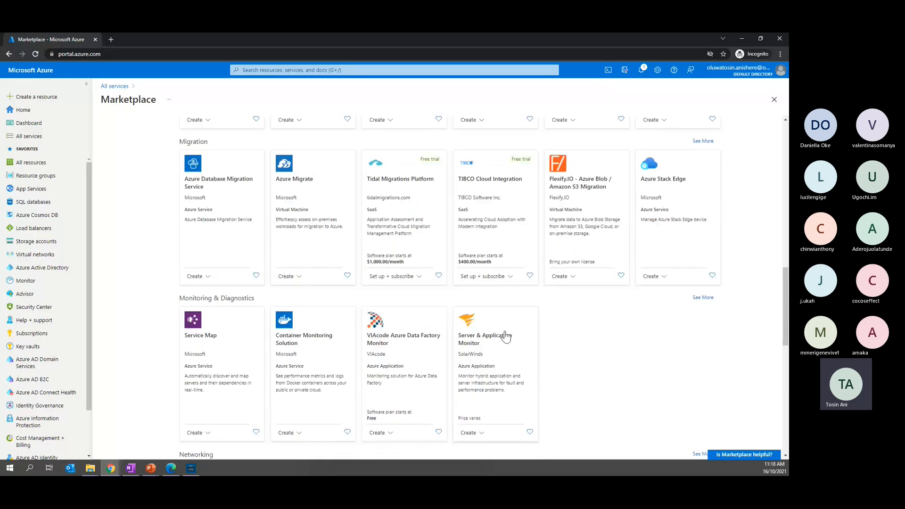
pyautogui.scroll(-1, 505, 335)
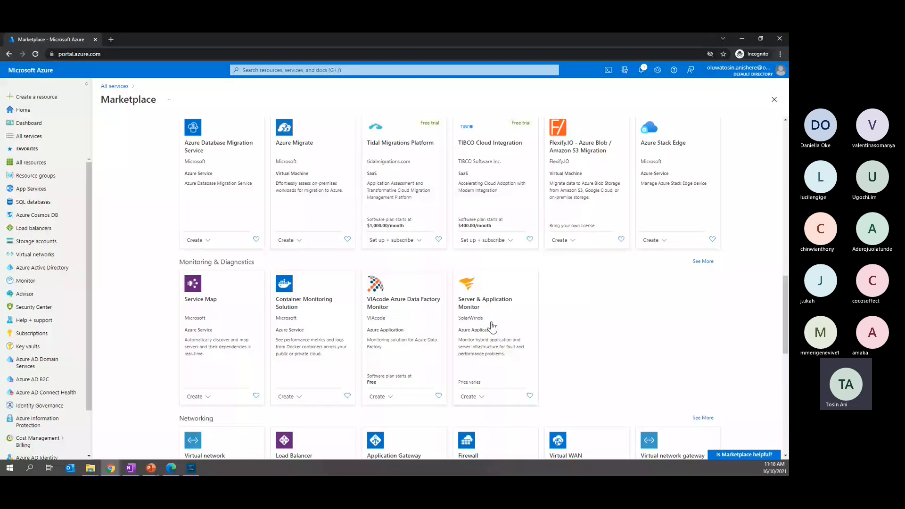
pyautogui.scroll(-1, 492, 325)
pyautogui.scroll(-3, 492, 325)
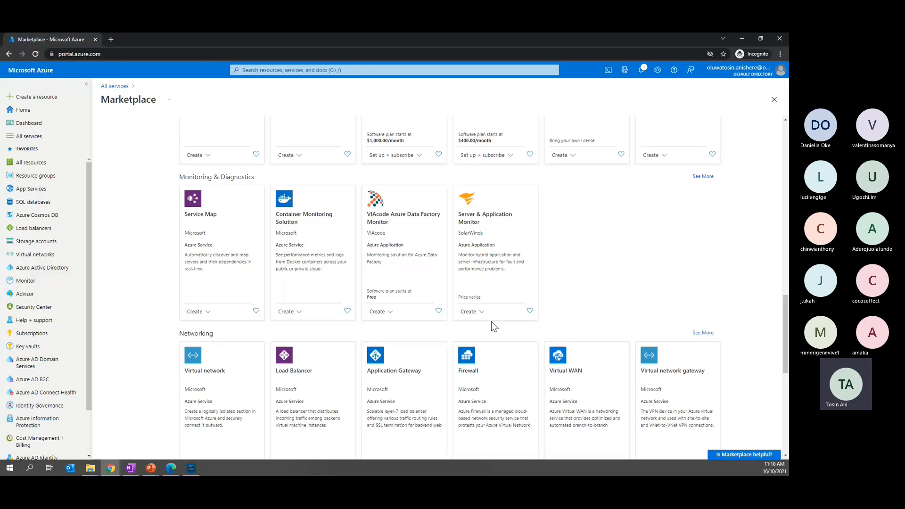
pyautogui.scroll(-2, 629, 415)
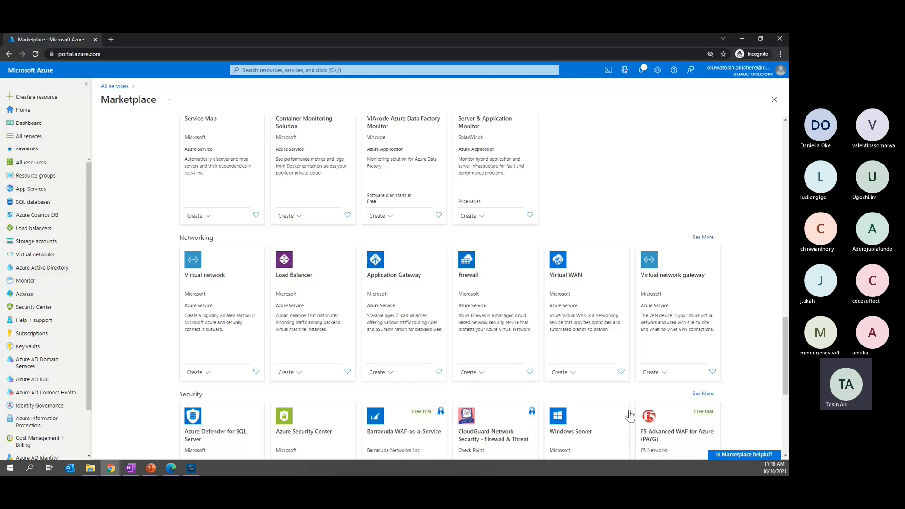
pyautogui.scroll(-1, 629, 416)
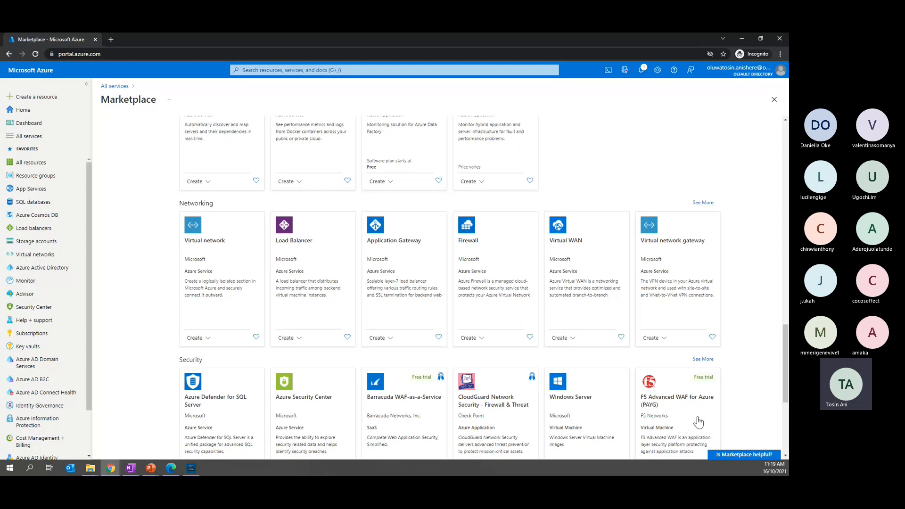
pyautogui.scroll(-2, 717, 410)
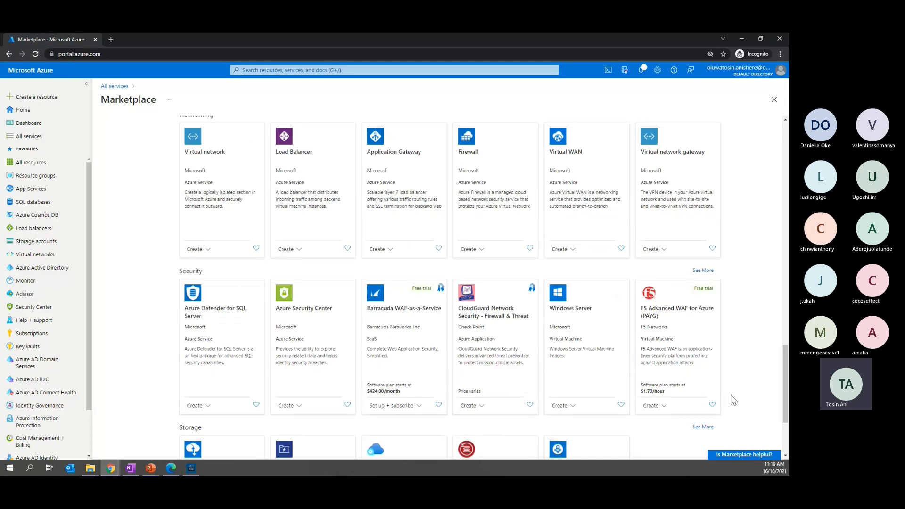
pyautogui.scroll(-2, 733, 399)
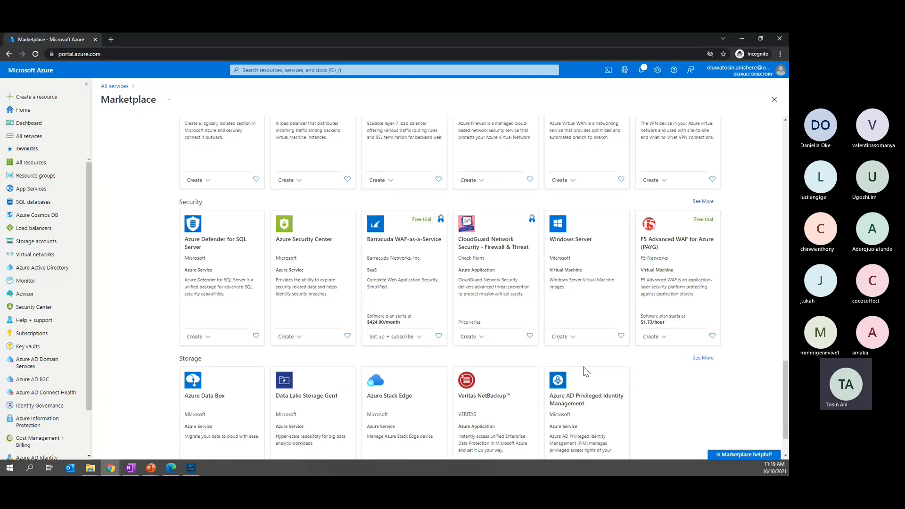
pyautogui.scroll(-1, 585, 372)
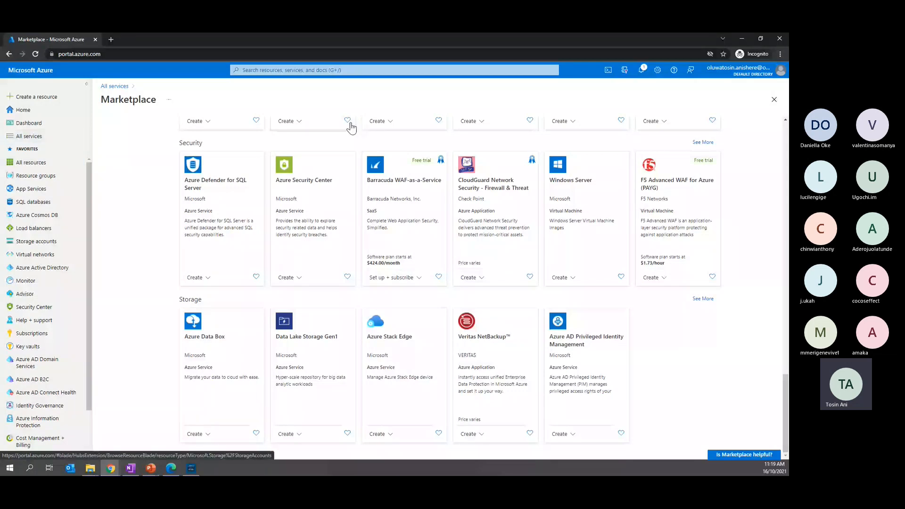
# Search the portal for "vnet" and open the Virtual networks service
pyautogui.click(350, 69)
pyautogui.write('v')
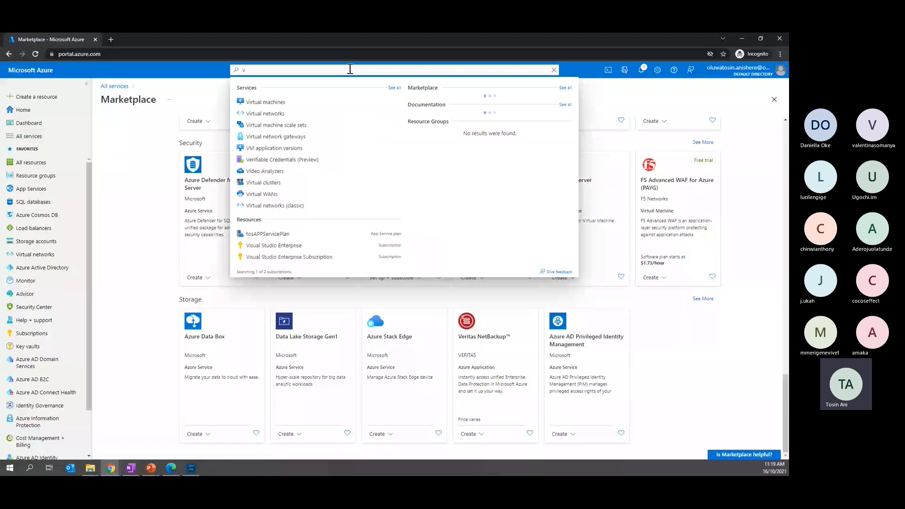
pyautogui.write('net')
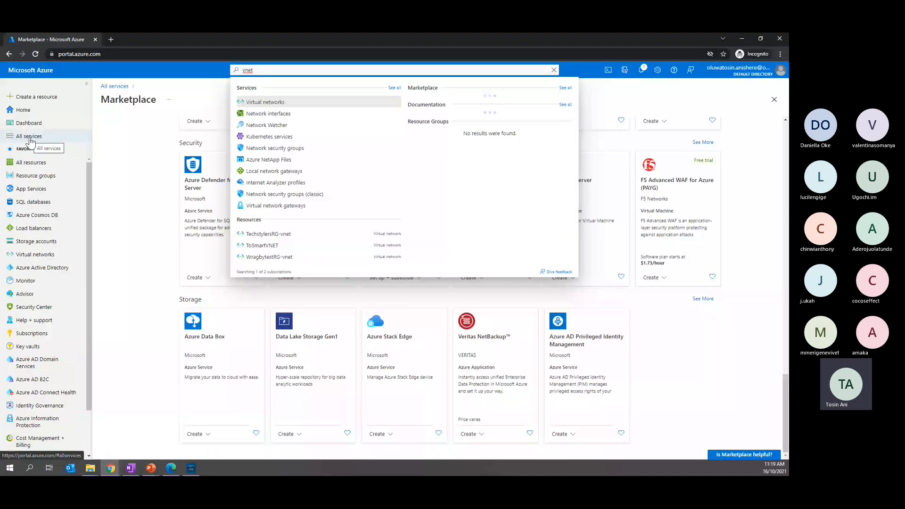
pyautogui.click(278, 102)
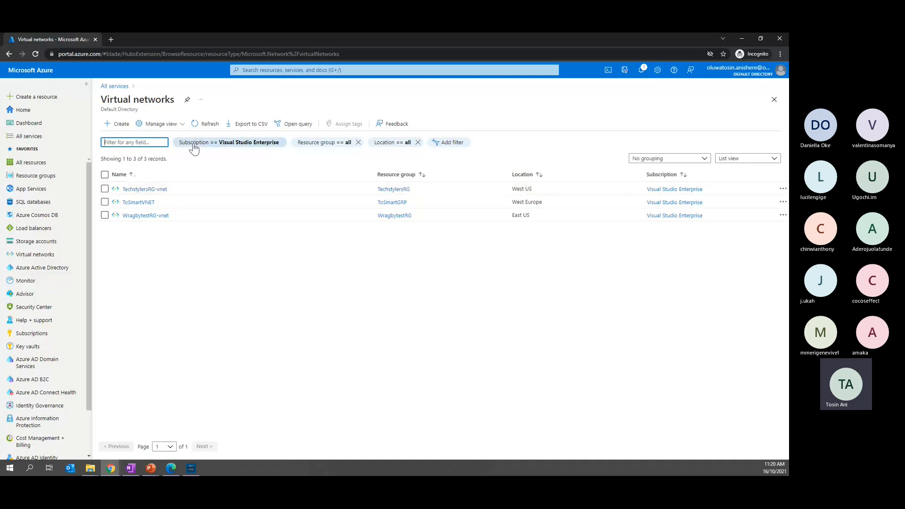
# Start a new virtual network under the Visual Studio Enterprise subscription, in the existing TechstylersRG resource group
pyautogui.click(123, 124)
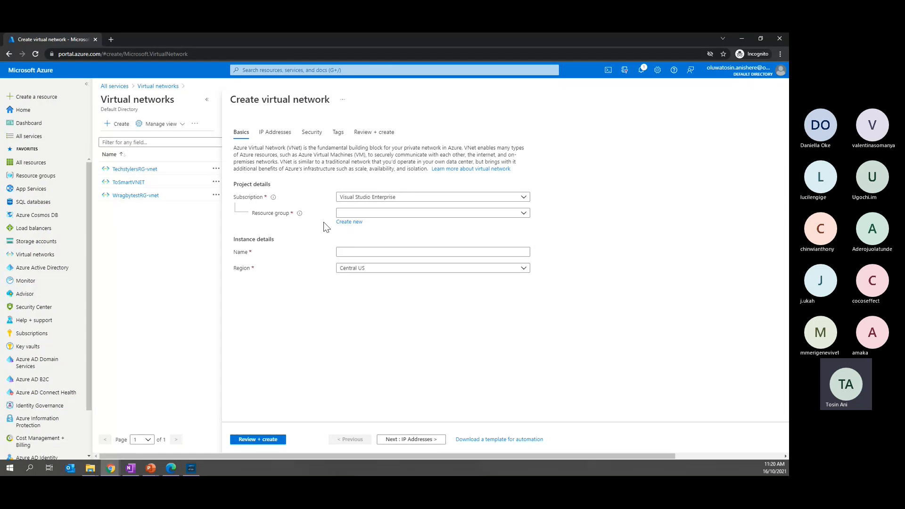
pyautogui.click(406, 202)
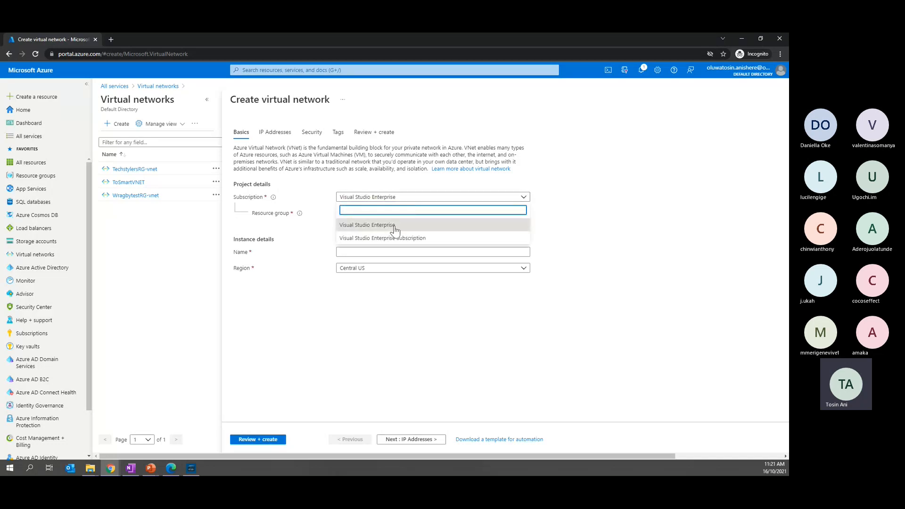
pyautogui.click(395, 228)
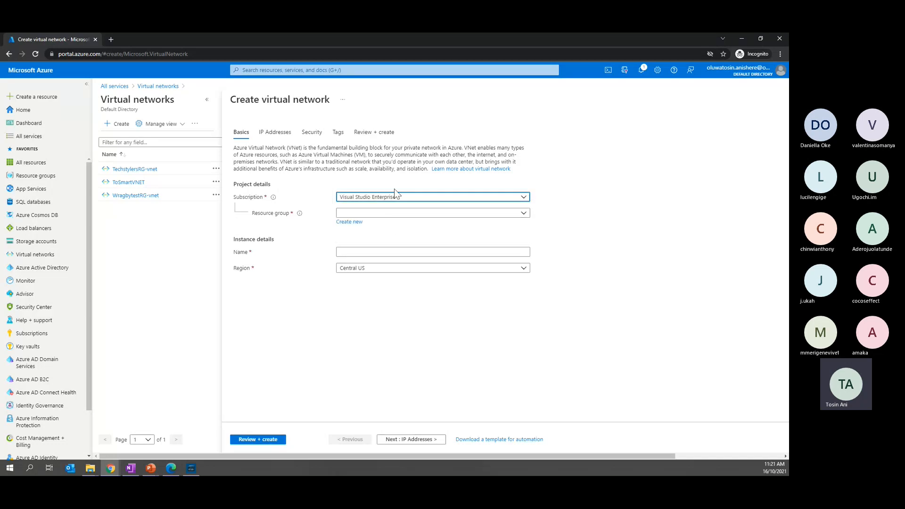
pyautogui.click(376, 215)
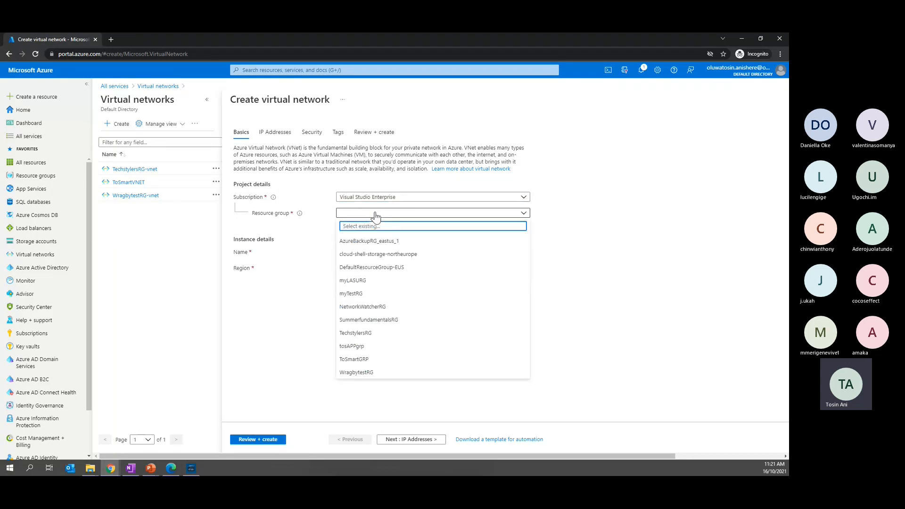
pyautogui.click(568, 233)
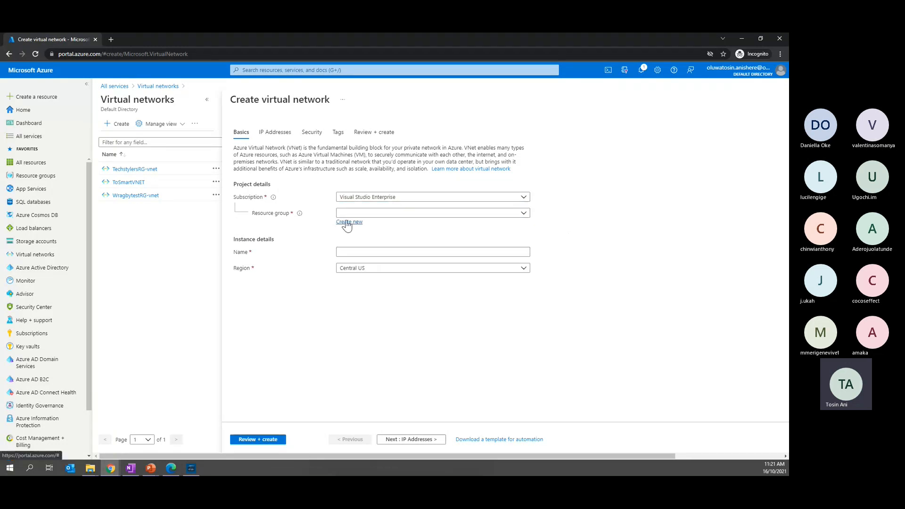
pyautogui.click(406, 214)
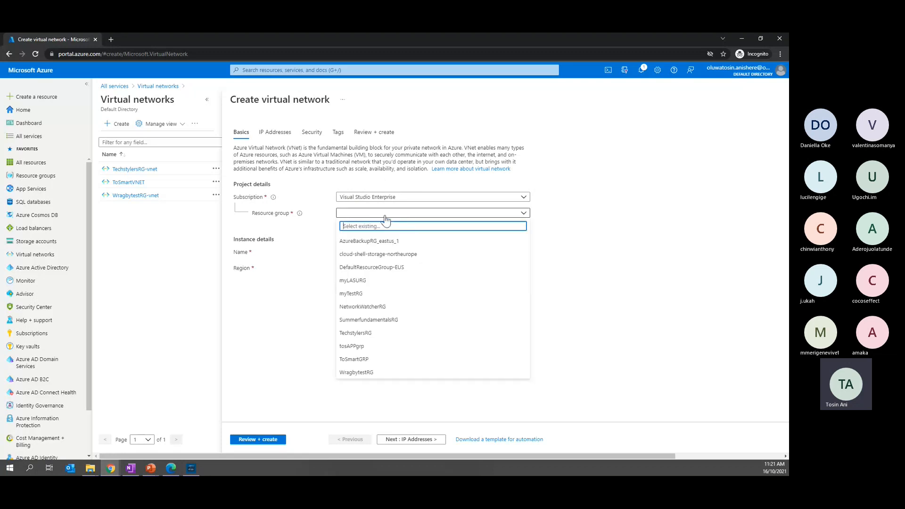
pyautogui.click(348, 333)
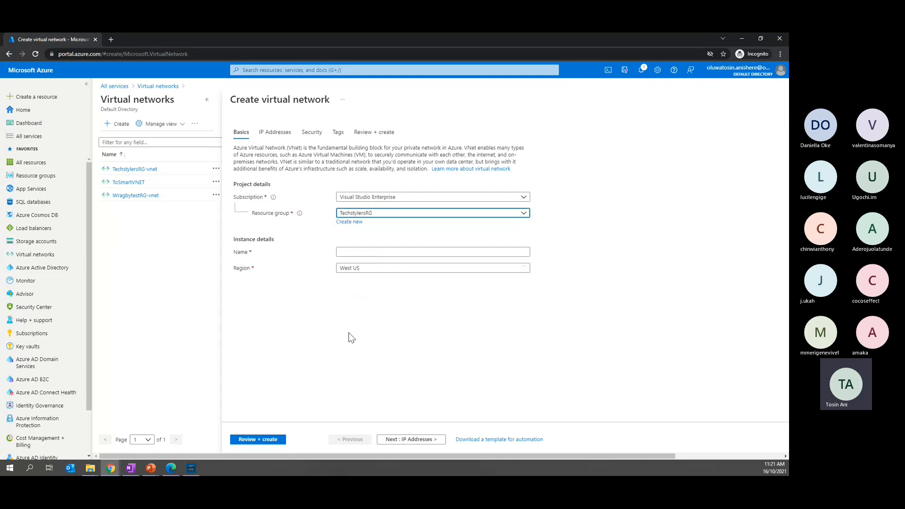
# Name the virtual network myvnet2 with West US as its region, and continue to the IP address settings
pyautogui.click(347, 252)
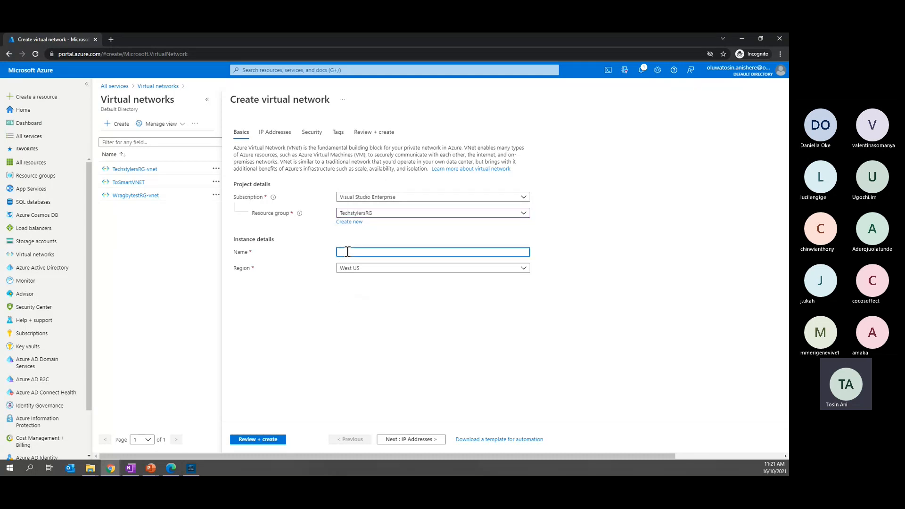
pyautogui.write('T')
pyautogui.press('BackSpace')
pyautogui.write('m')
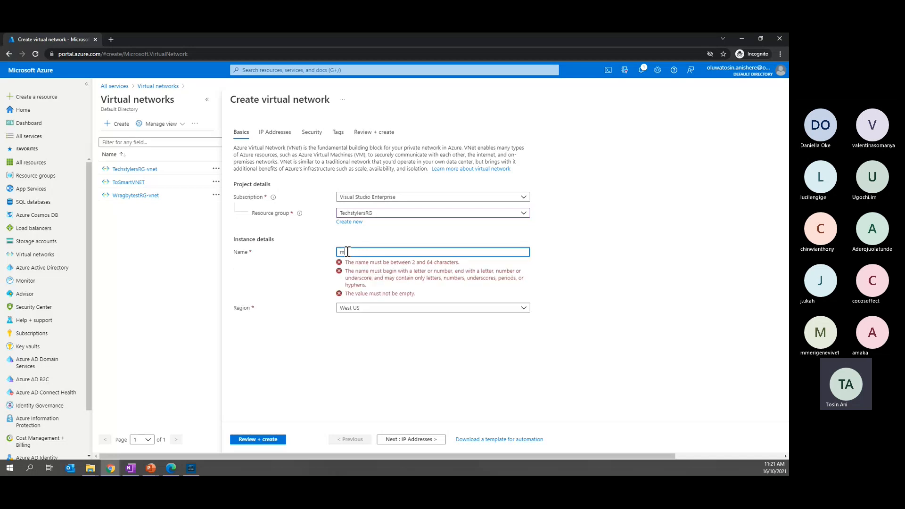
pyautogui.write('yvnet2')
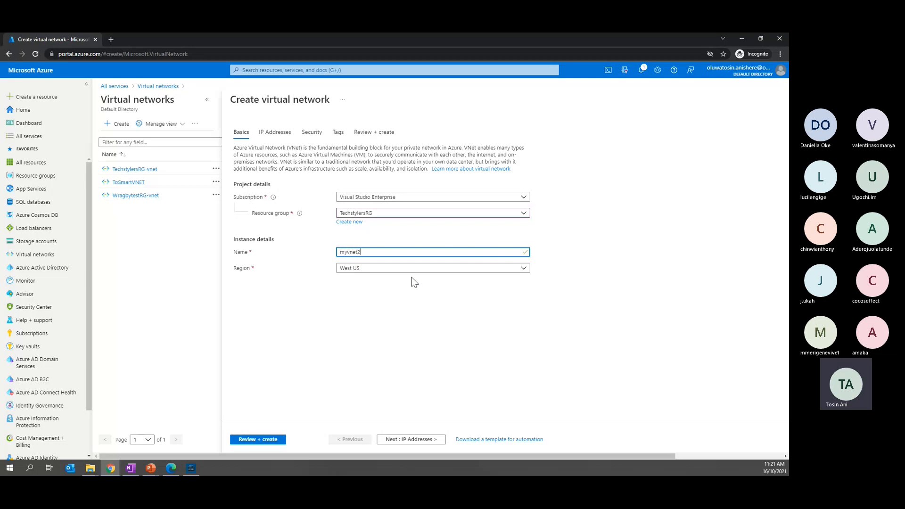
pyautogui.click(381, 269)
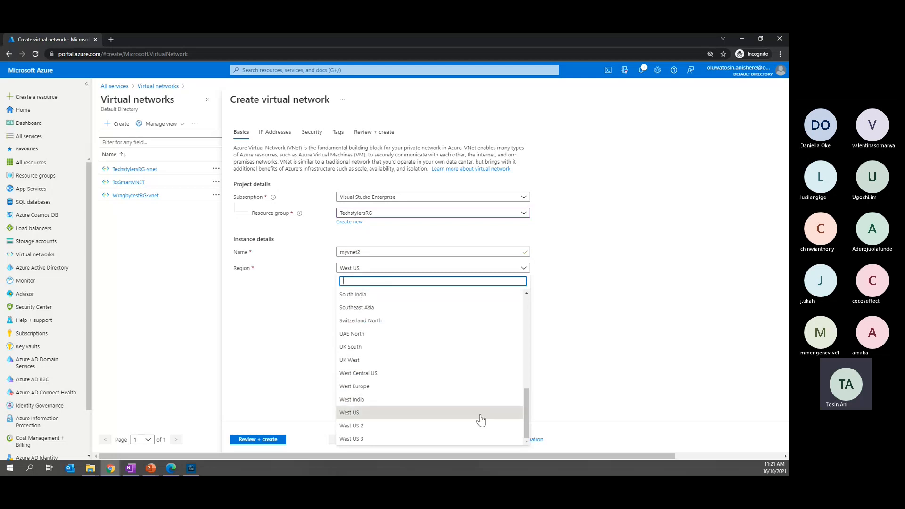
pyautogui.moveTo(527, 423); pyautogui.dragTo(507, 432)
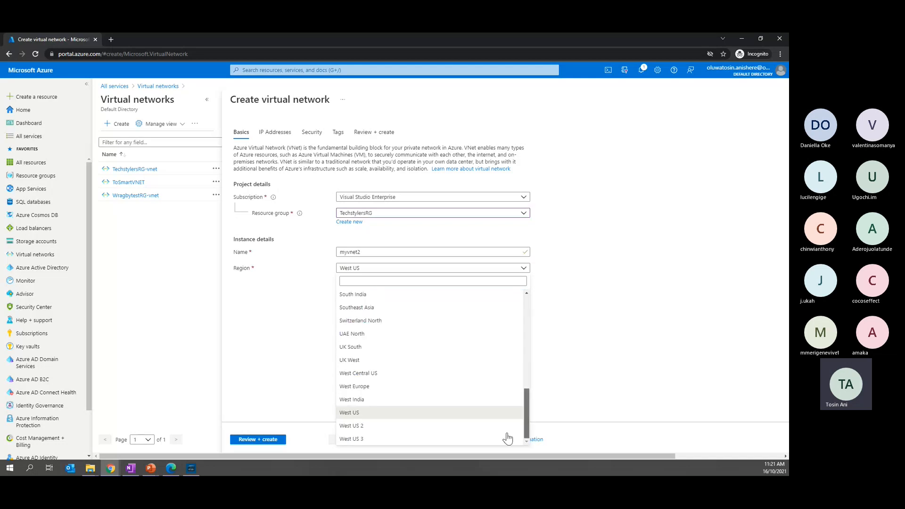
pyautogui.click(390, 411)
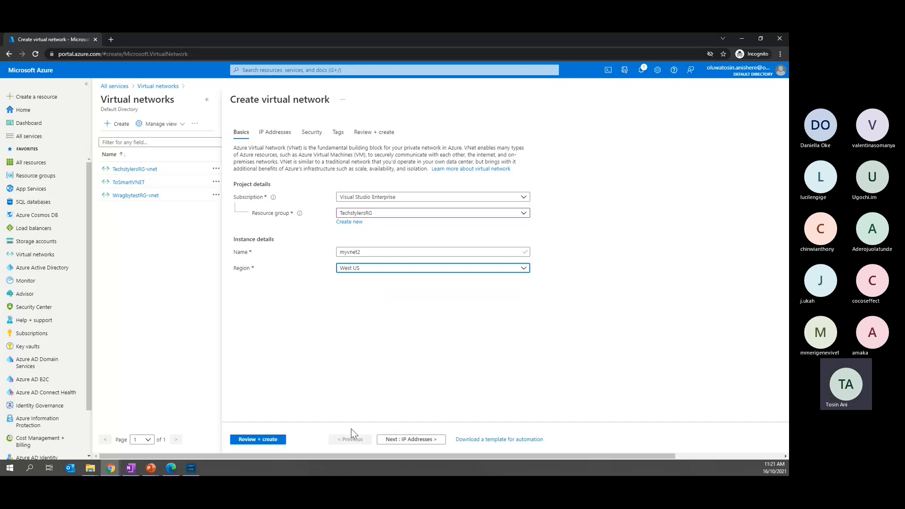
pyautogui.click(409, 438)
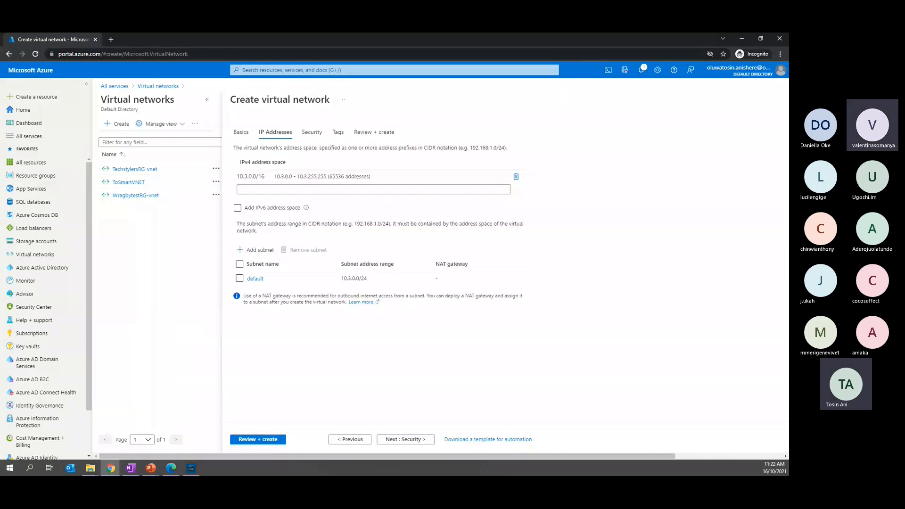
pyautogui.press('super+d')
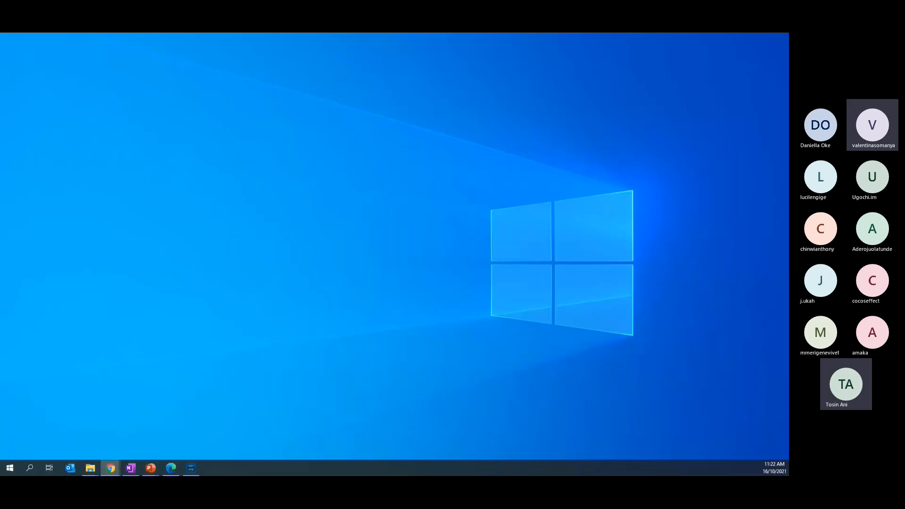
pyautogui.press('super+d')
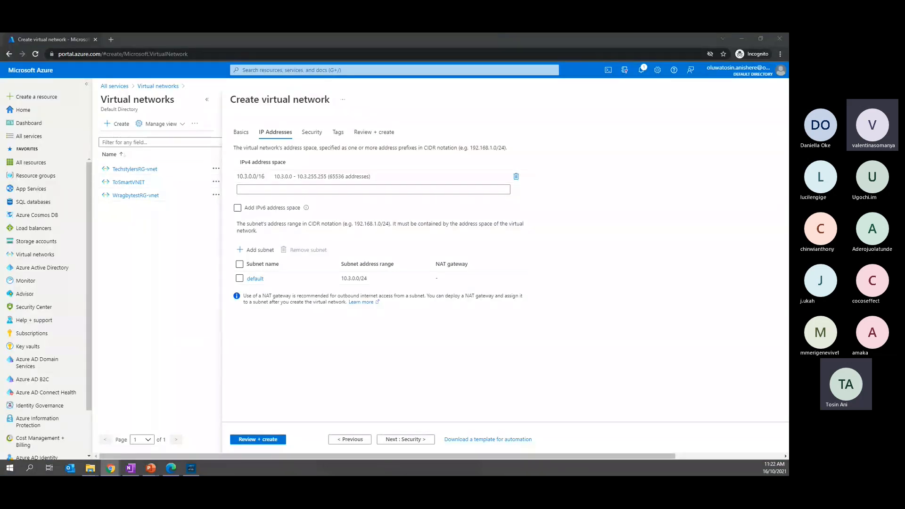
pyautogui.hotkey('alt', 'Tab')
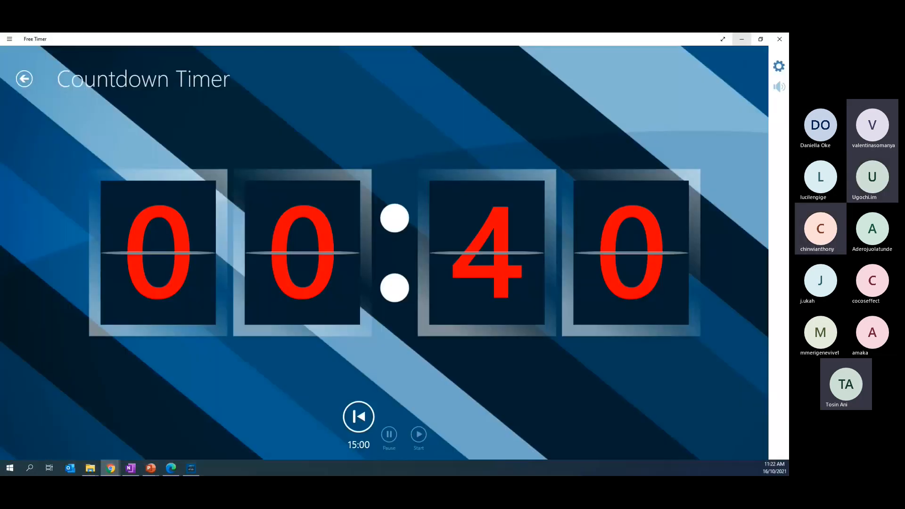
pyautogui.hotkey('alt', 'Tab')
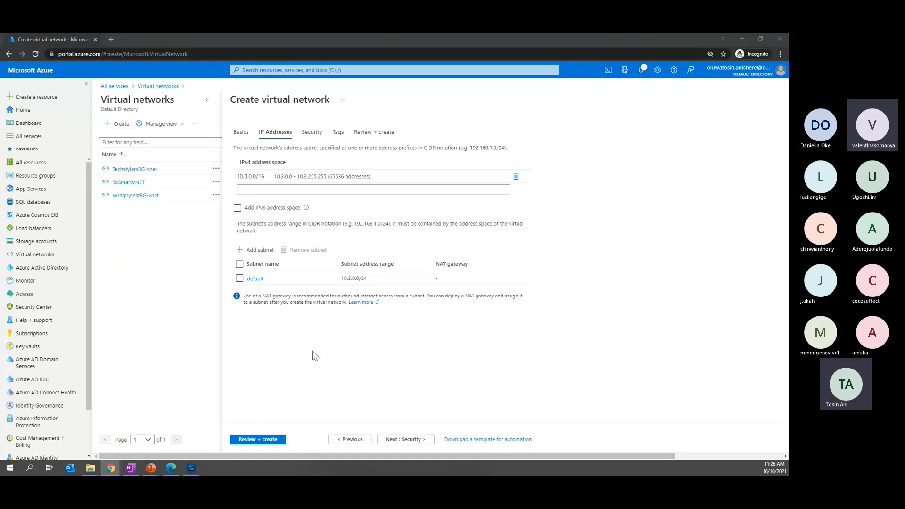
# Create the virtual network with the default IP address and security settings and no tags, and open the deployed resource
pyautogui.click(396, 446)
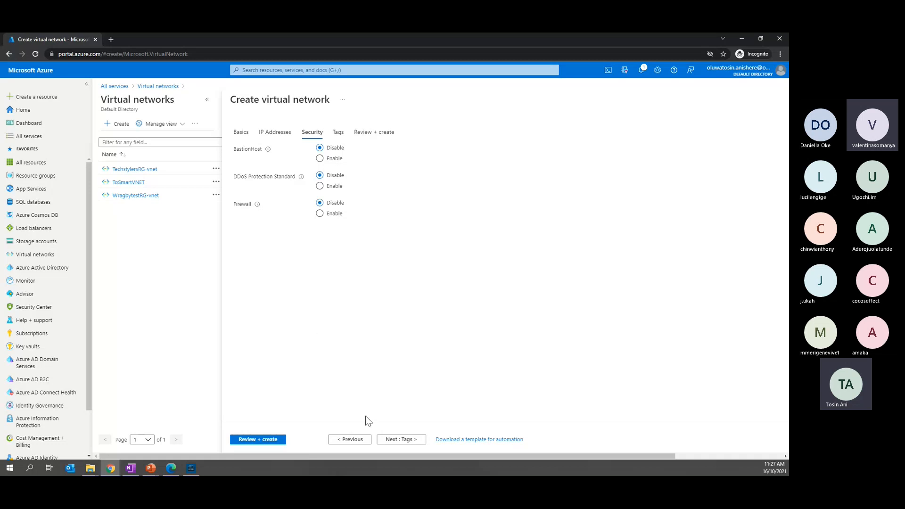
pyautogui.click(397, 443)
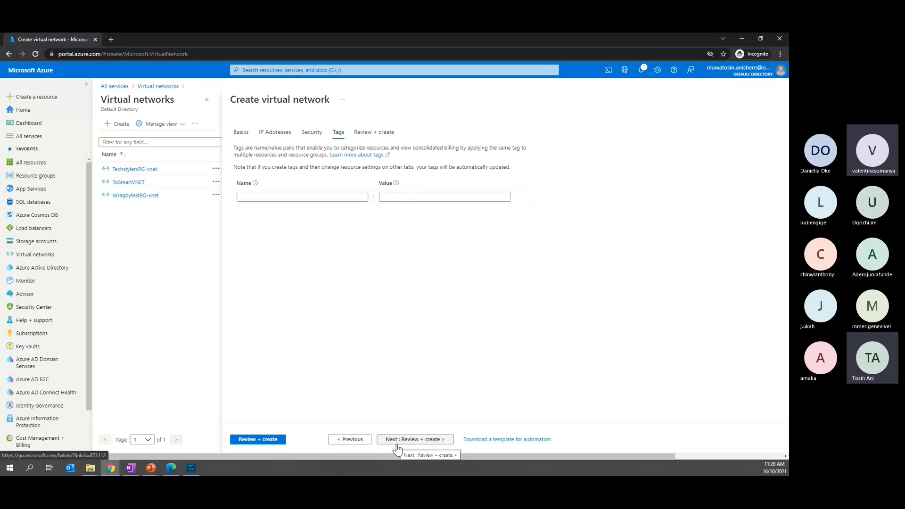
pyautogui.click(404, 438)
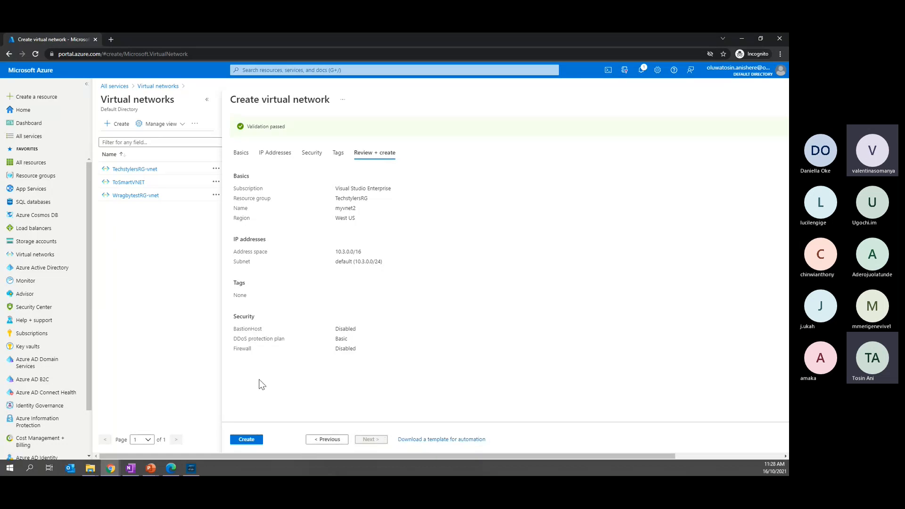
pyautogui.click(244, 440)
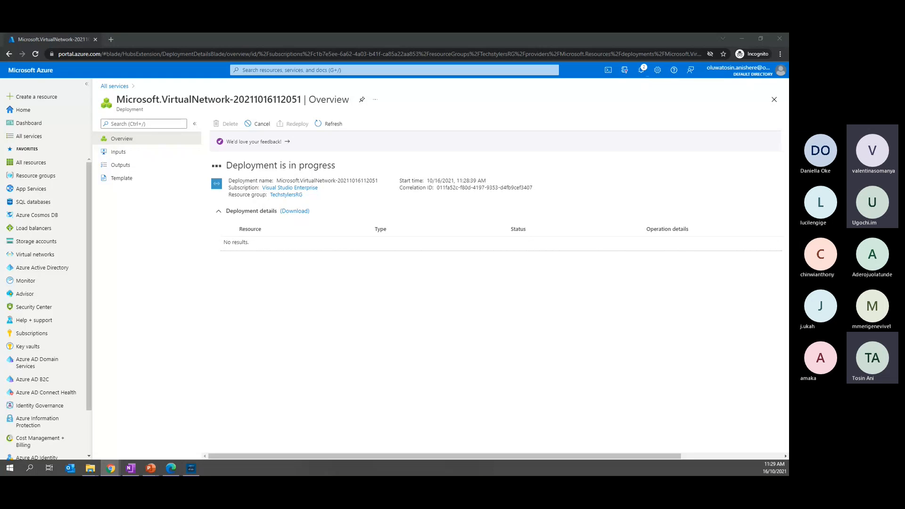
pyautogui.press('super+d')
pyautogui.press('super+d')
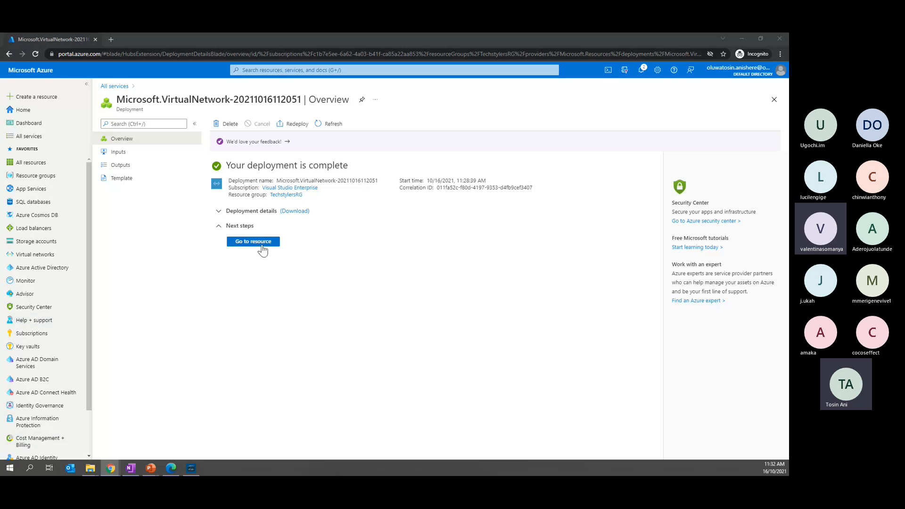
pyautogui.click(258, 242)
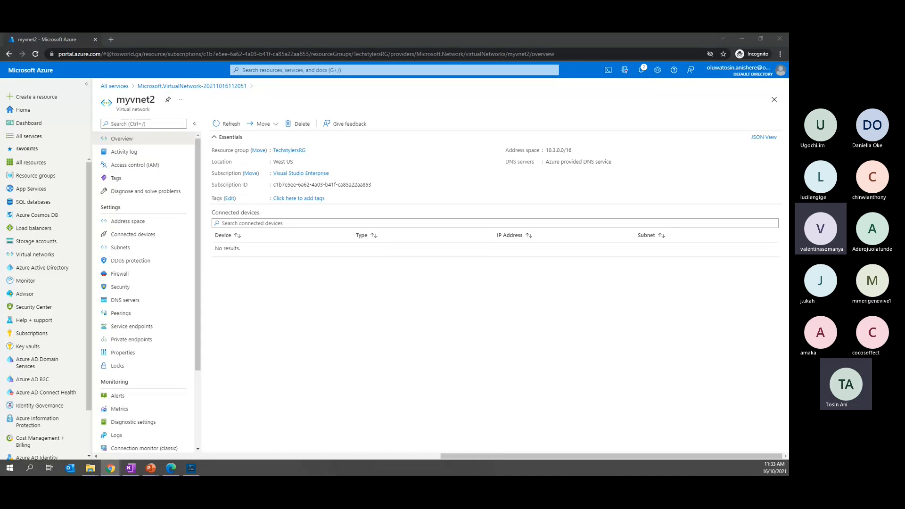
# Search the portal for "virtua" from the search history and open the Virtual machines service
pyautogui.click(306, 71)
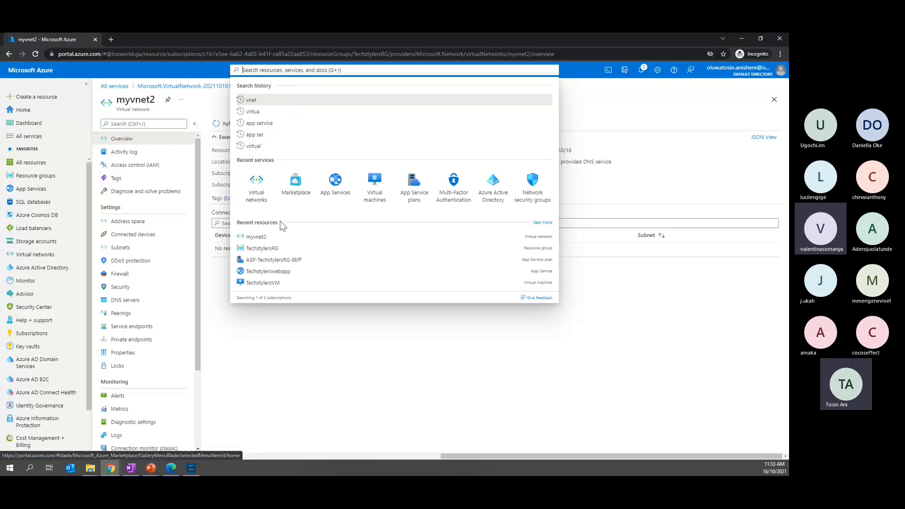
pyautogui.click(250, 112)
pyautogui.click(263, 102)
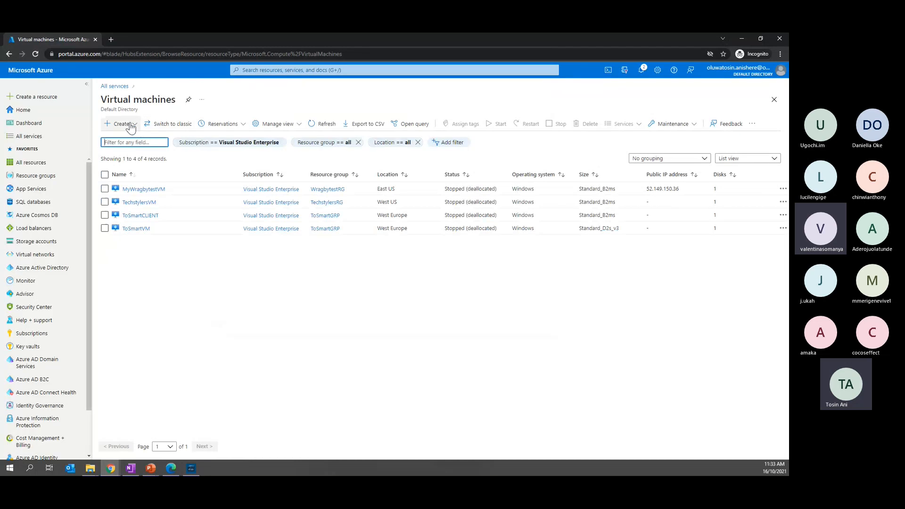
# View the overview of the TechstylersVM virtual machine and return to the virtual machines list
pyautogui.click(131, 124)
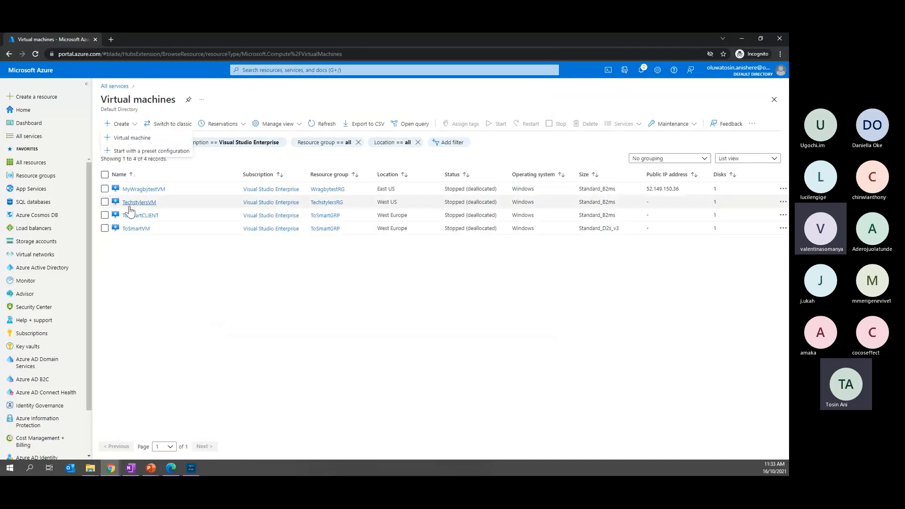
pyautogui.moveTo(137, 207)
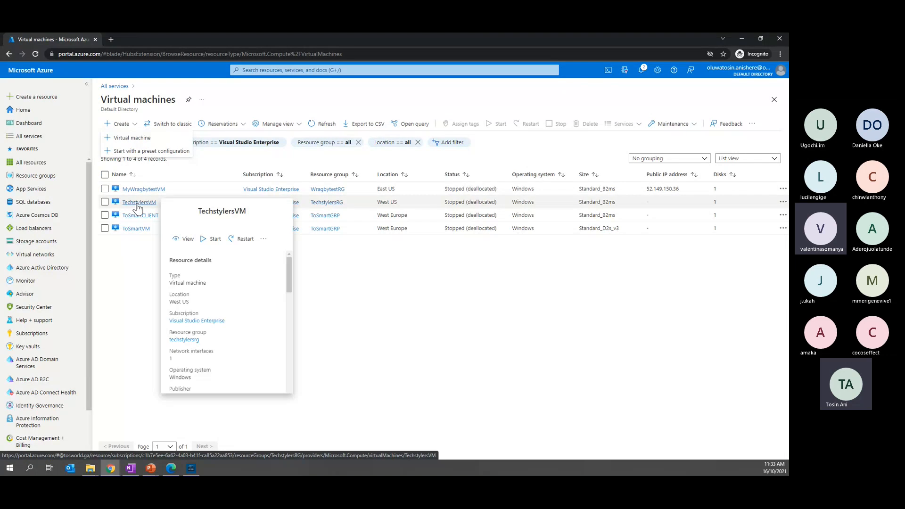
pyautogui.click(137, 206)
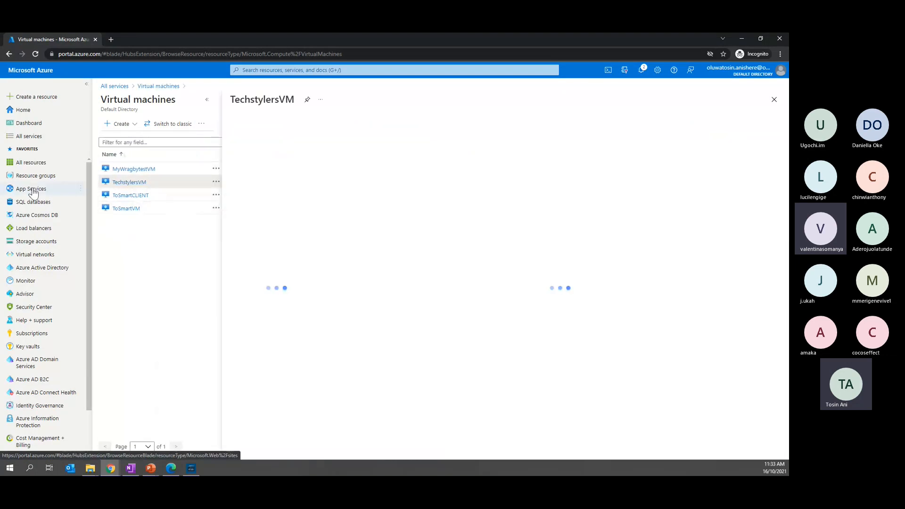
pyautogui.click(774, 99)
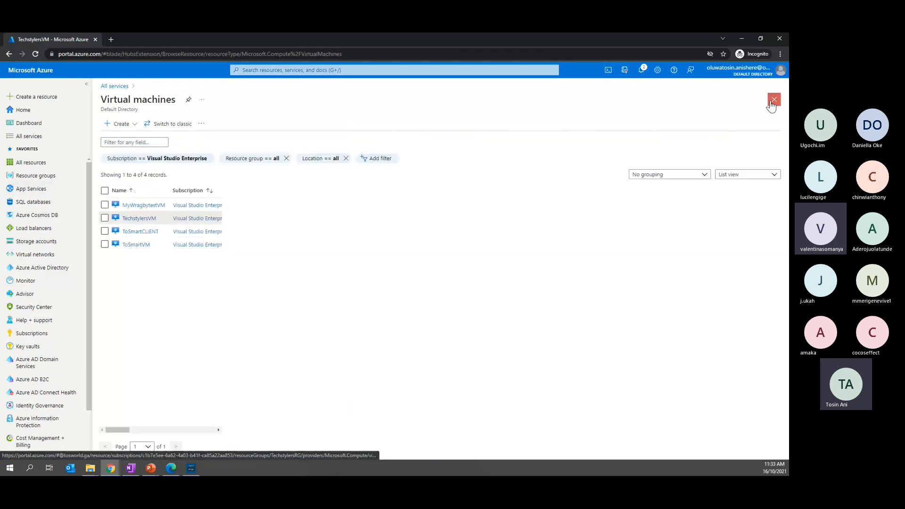
# Start creating a new virtual machine under the Visual Studio Enterprise subscription in the existing TechstylersRG resource group
pyautogui.click(128, 125)
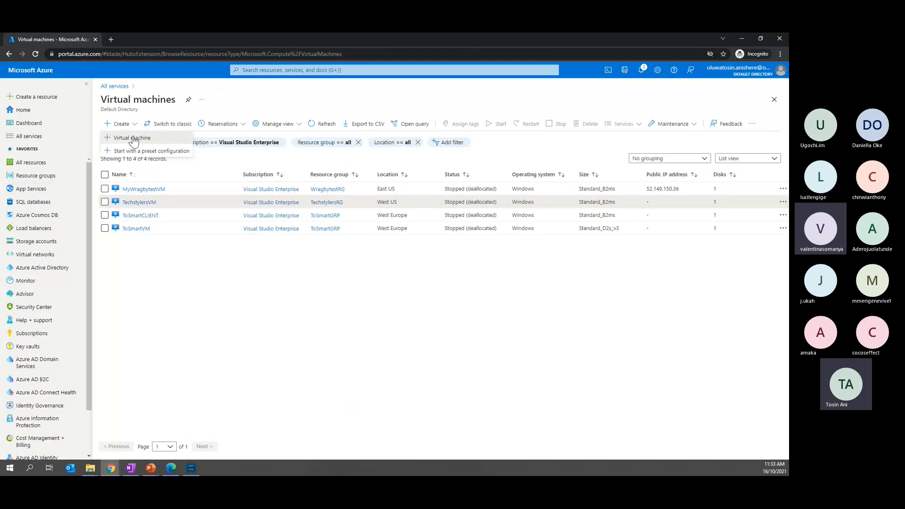
pyautogui.click(134, 138)
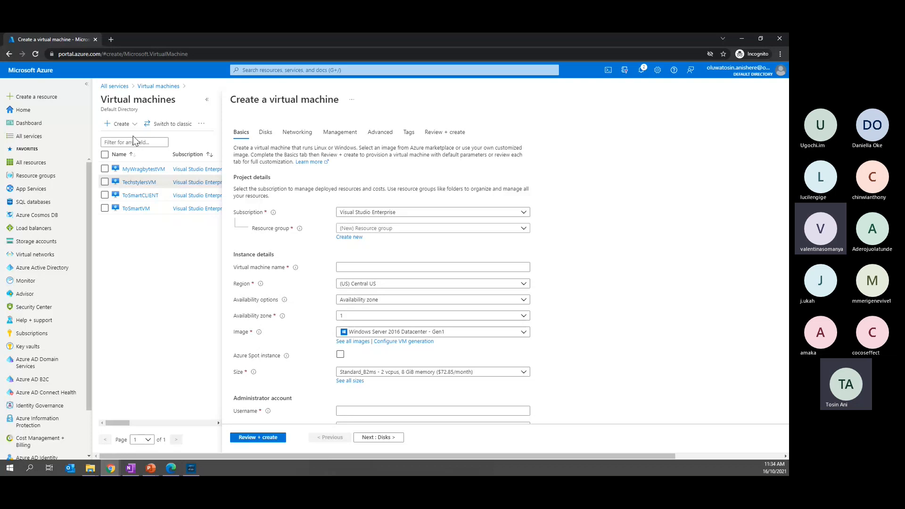
pyautogui.click(391, 218)
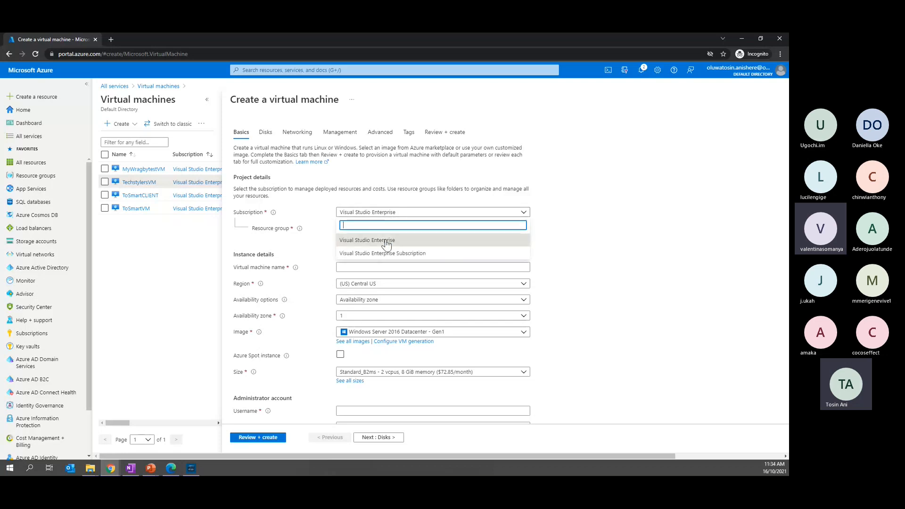
pyautogui.click(387, 241)
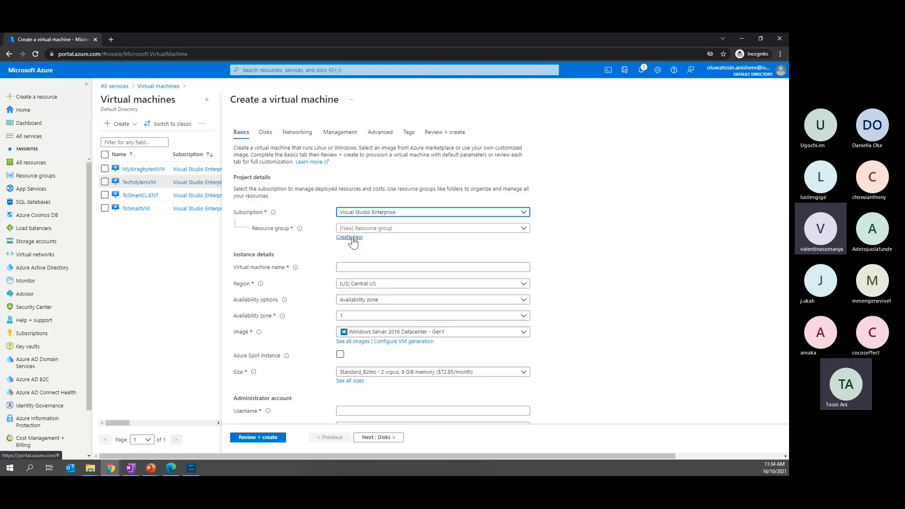
pyautogui.click(351, 240)
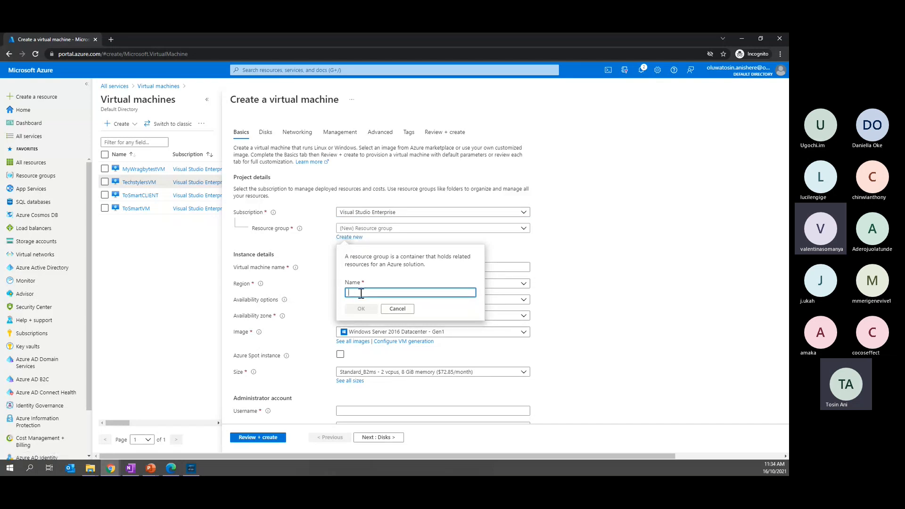
pyautogui.click(379, 240)
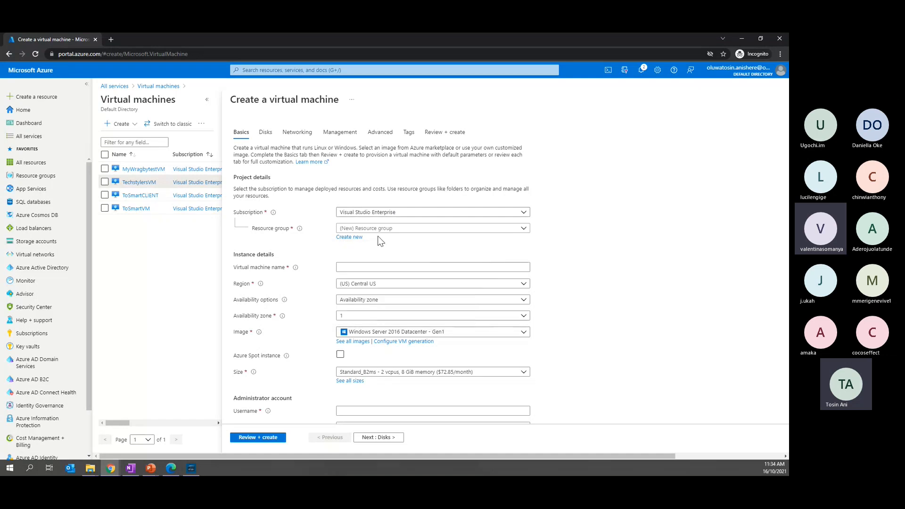
pyautogui.click(526, 232)
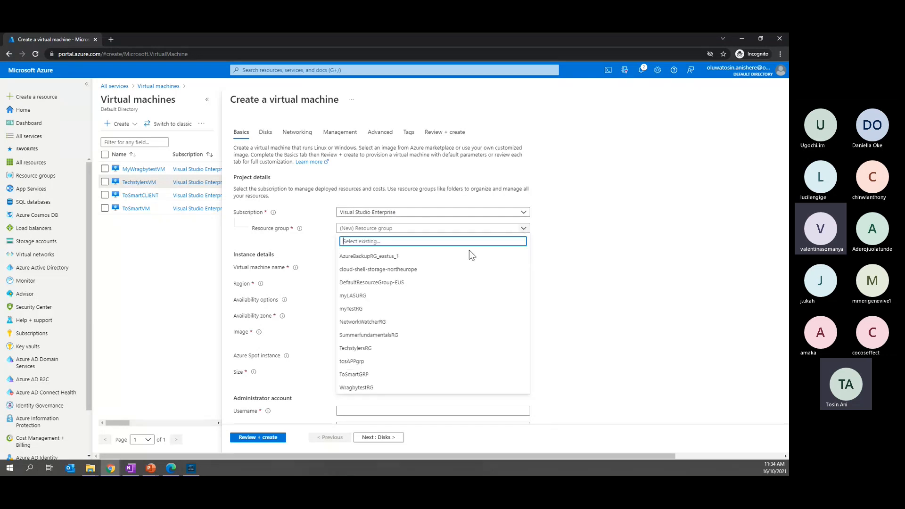
pyautogui.click(372, 349)
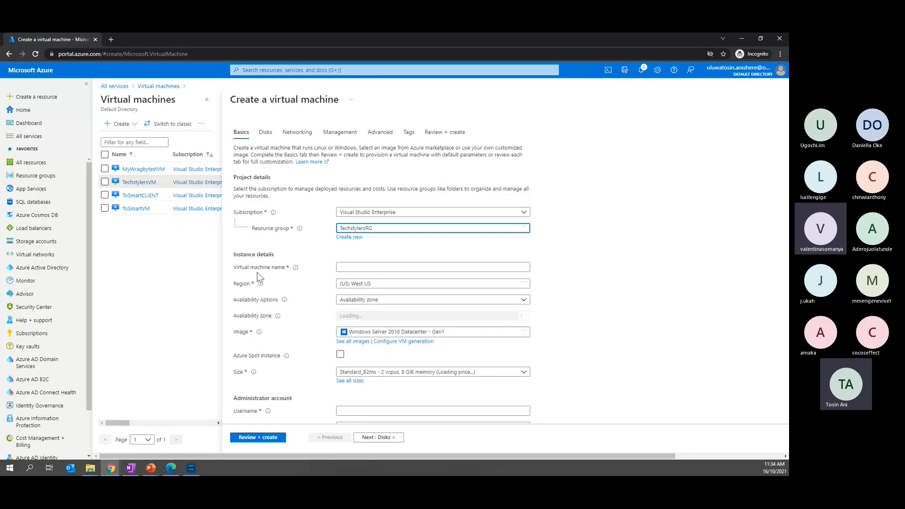
# Name the virtual machine Techstylers2VM and keep West US as its region after looking through the available regions
pyautogui.click(360, 268)
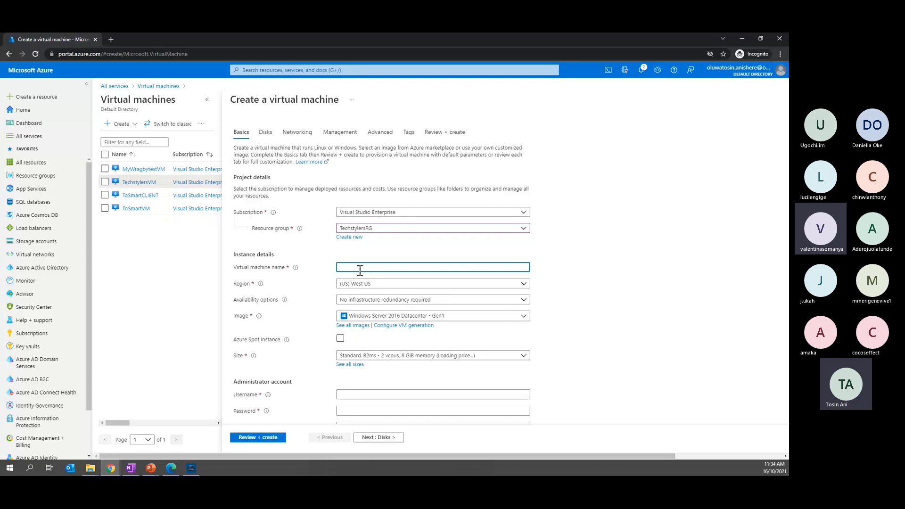
pyautogui.write('Techstylers2VM')
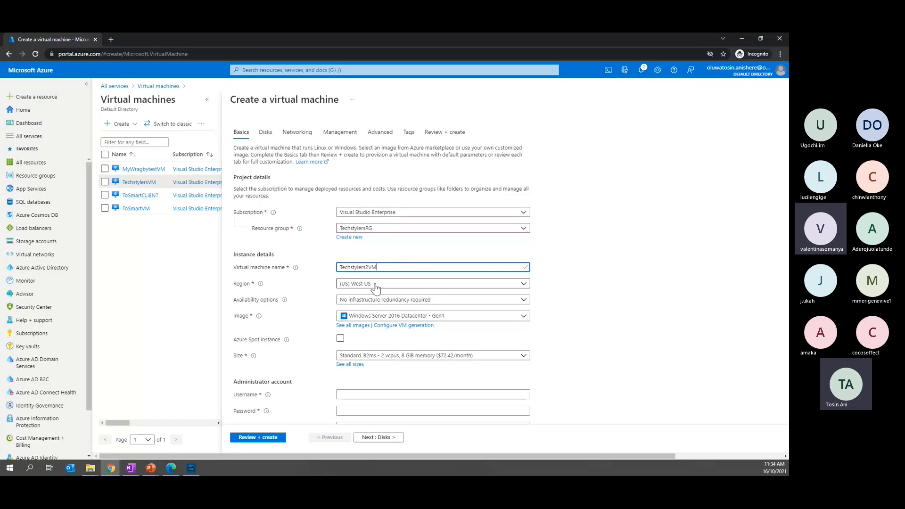
pyautogui.click(396, 283)
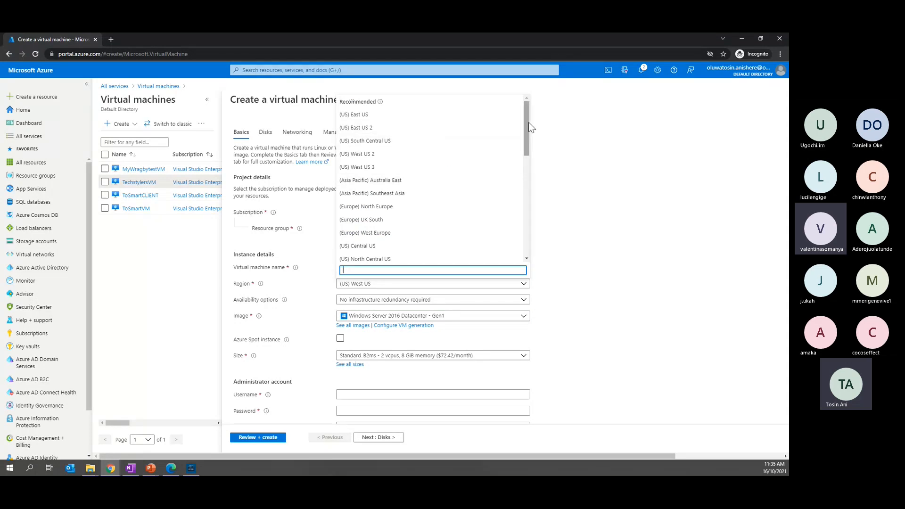
pyautogui.click(566, 149)
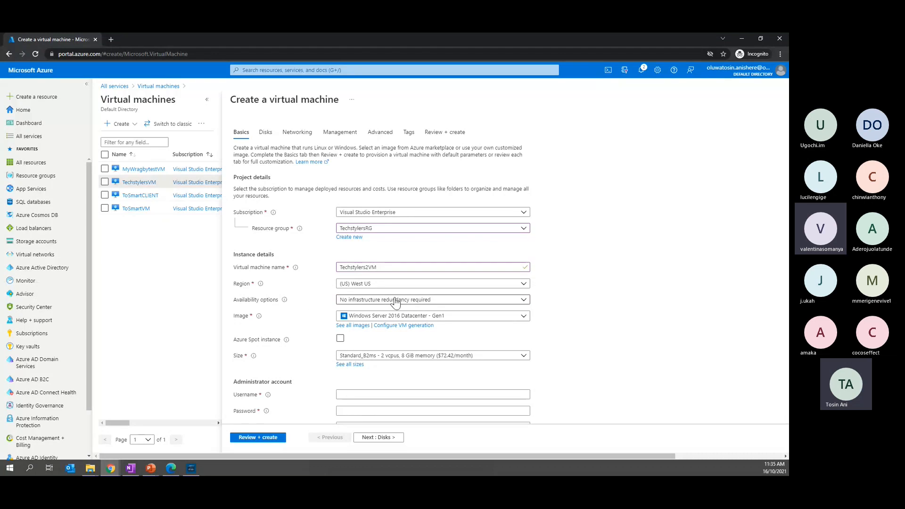
# Set the image to Windows Server 2019 Datacenter - Gen1 and keep Standard_B2ms as the size
pyautogui.scroll(-1, 466, 306)
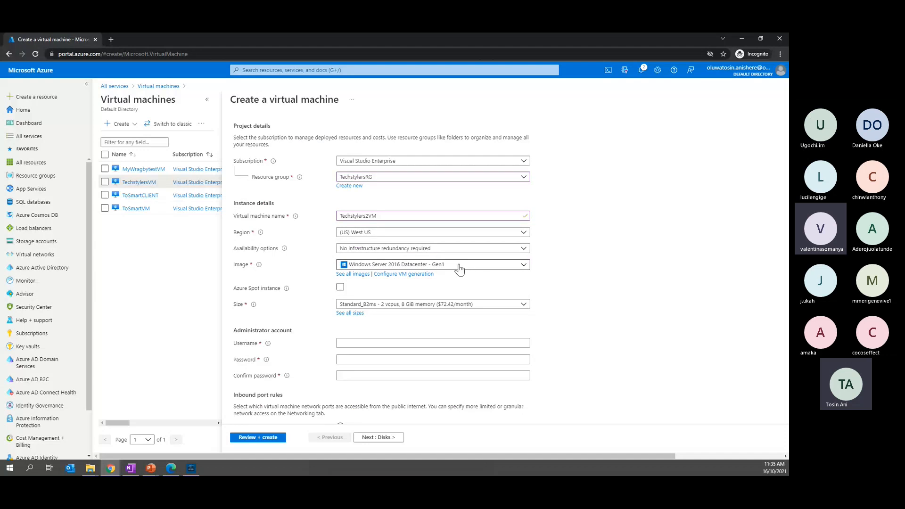
pyautogui.click(459, 269)
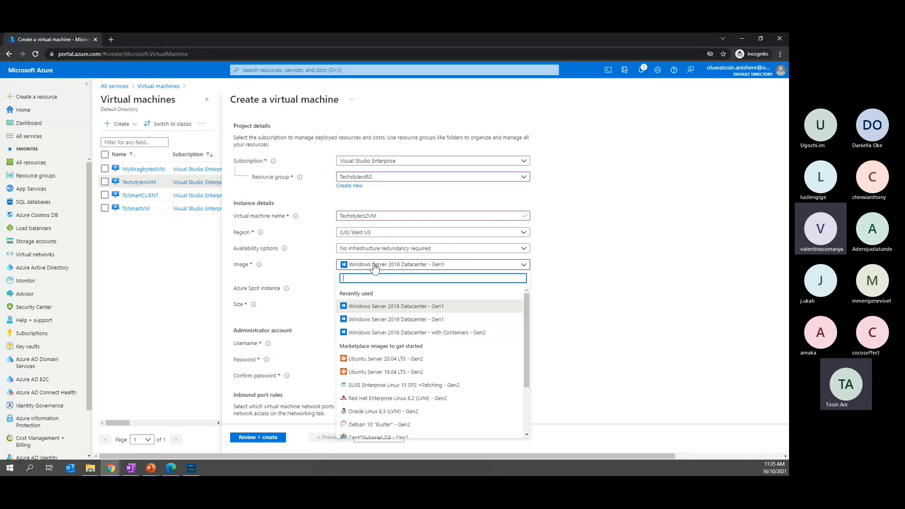
pyautogui.click(374, 320)
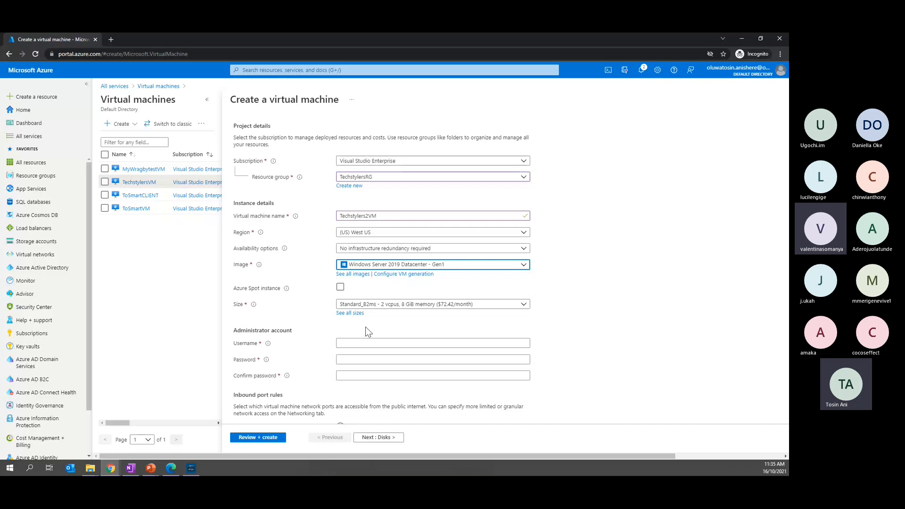
pyautogui.scroll(-1, 365, 327)
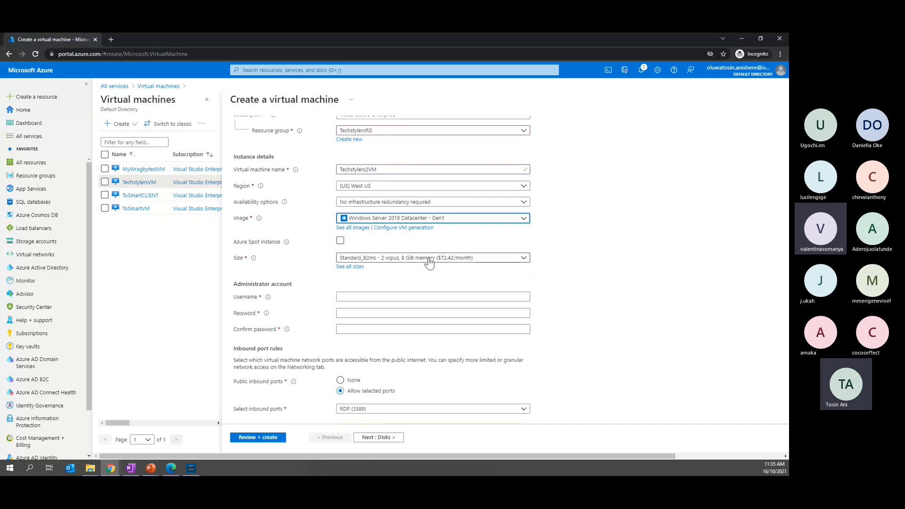
pyautogui.click(400, 262)
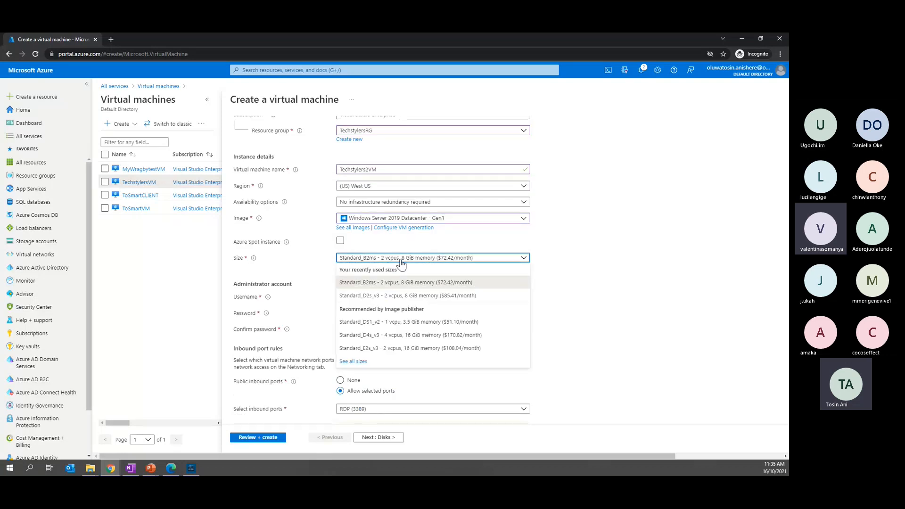
pyautogui.click(569, 298)
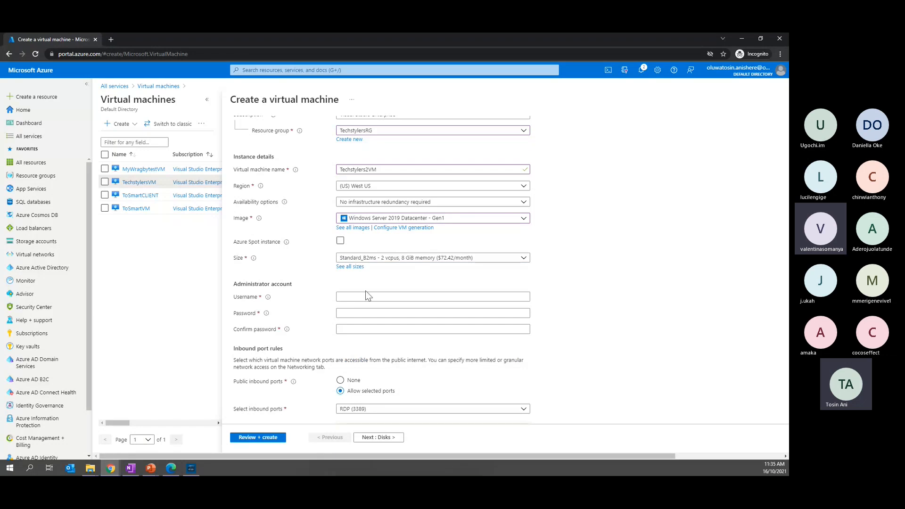
# Reuse the virtual machine name Techstylers2VM as the administrator account's username
pyautogui.click(338, 297)
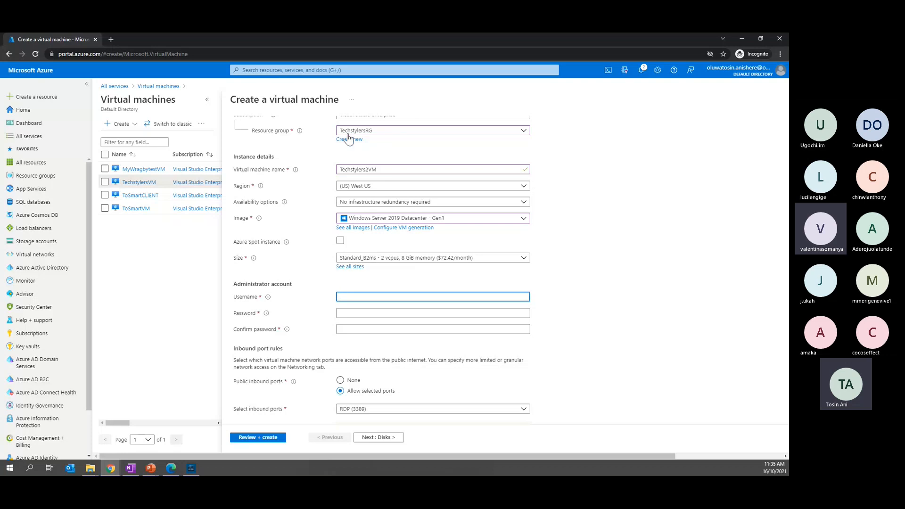
pyautogui.moveTo(391, 170); pyautogui.dragTo(318, 170)
pyautogui.hotkey('ctrl', 'c')
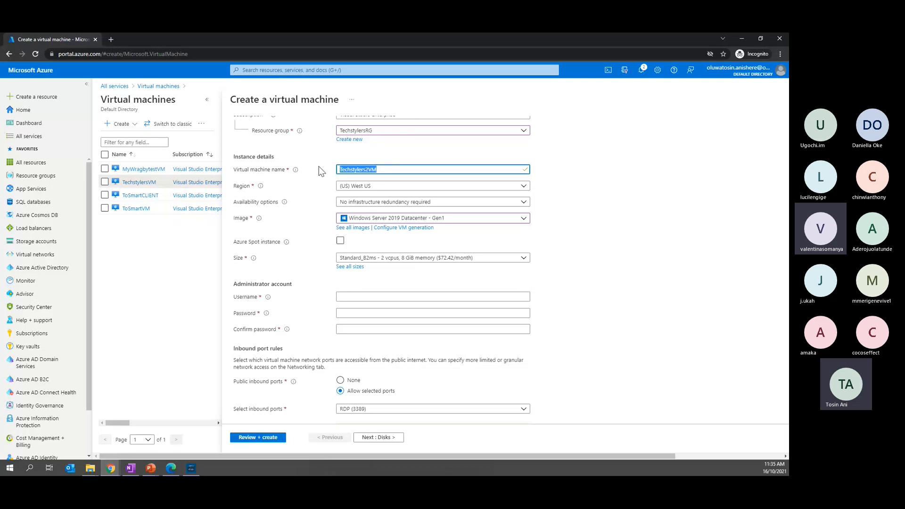
pyautogui.click(362, 300)
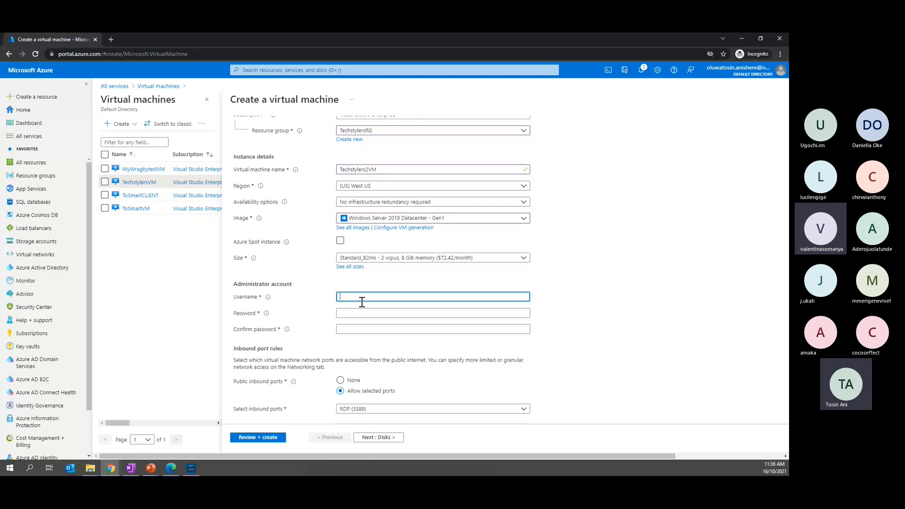
pyautogui.hotkey('ctrl', 'v')
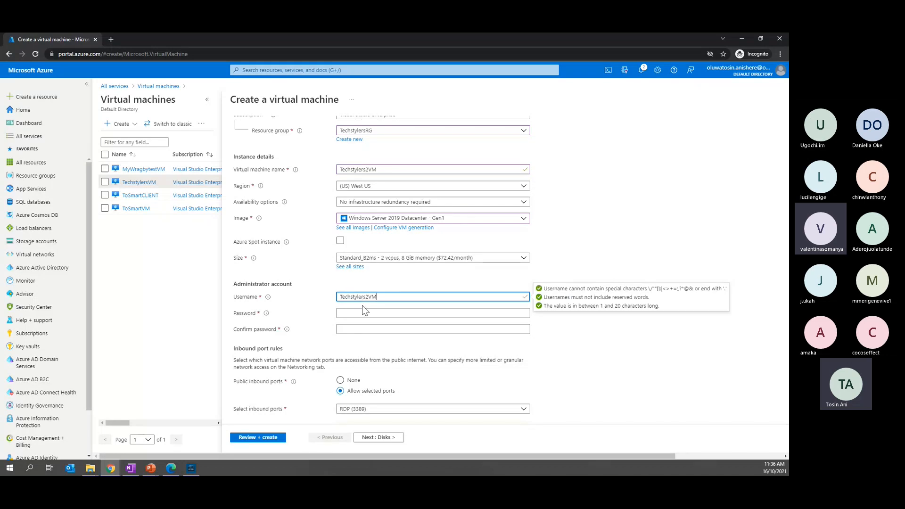
# Enter the administrator account password and repeat it in the confirmation field
pyautogui.click(363, 312)
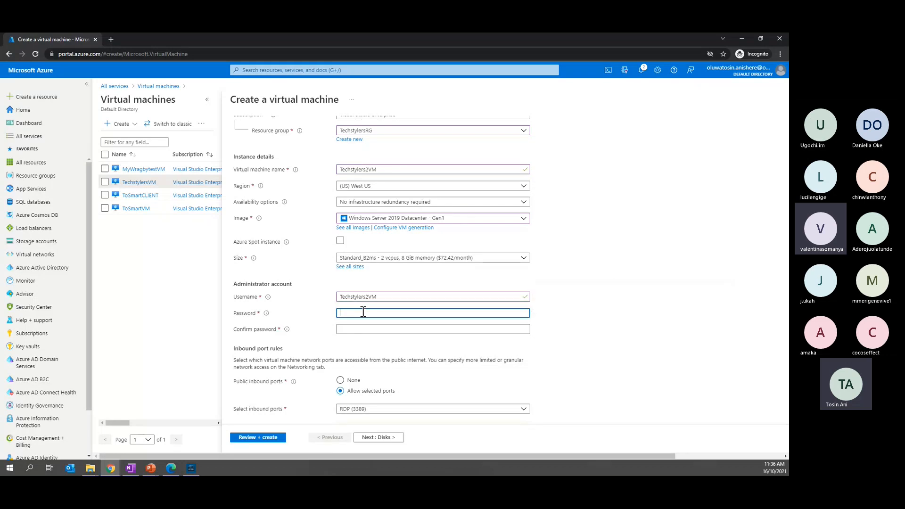
pyautogui.write('•••')
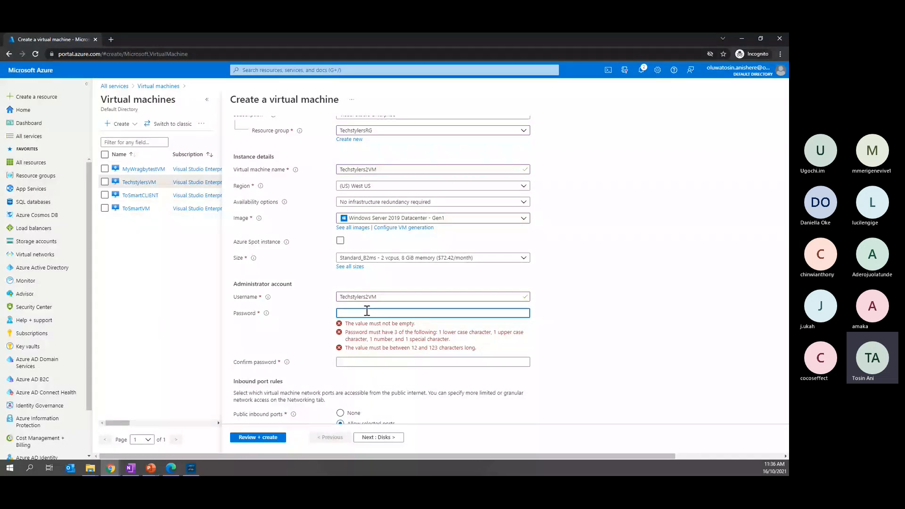
pyautogui.write('Tec')
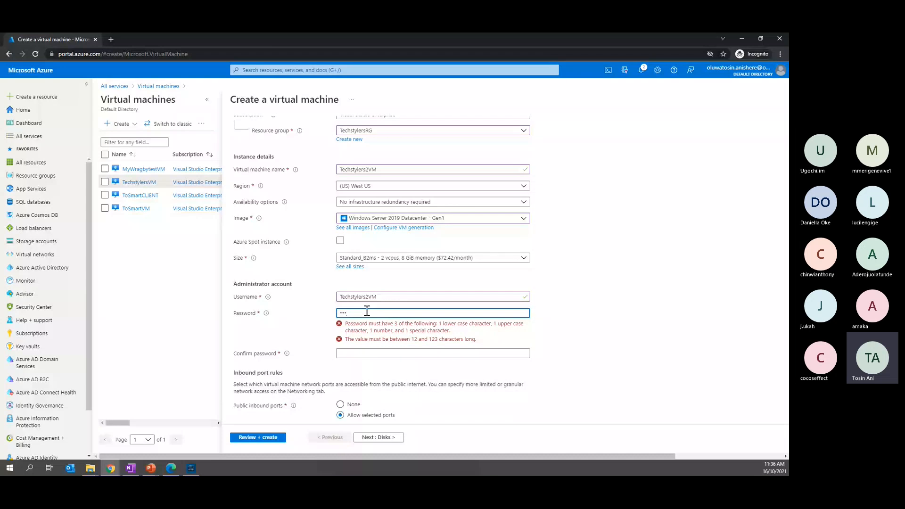
pyautogui.write('••••••••')
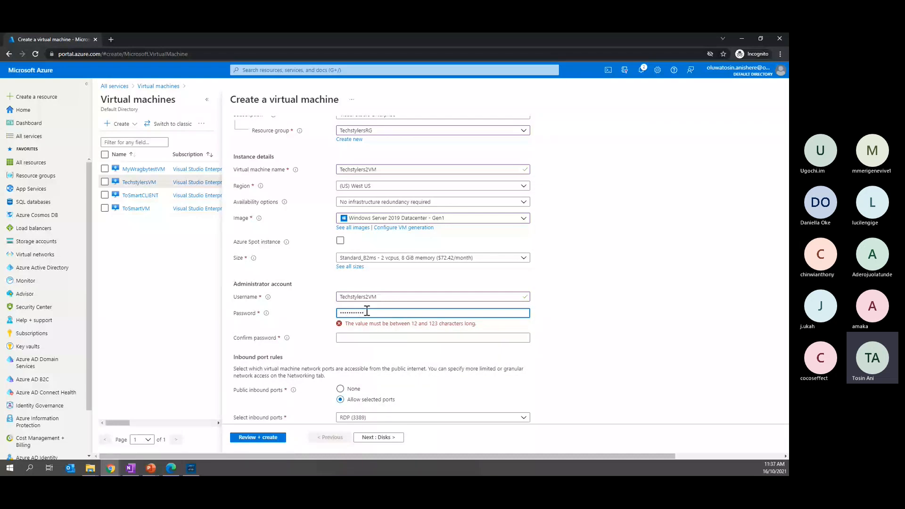
pyautogui.write('2')
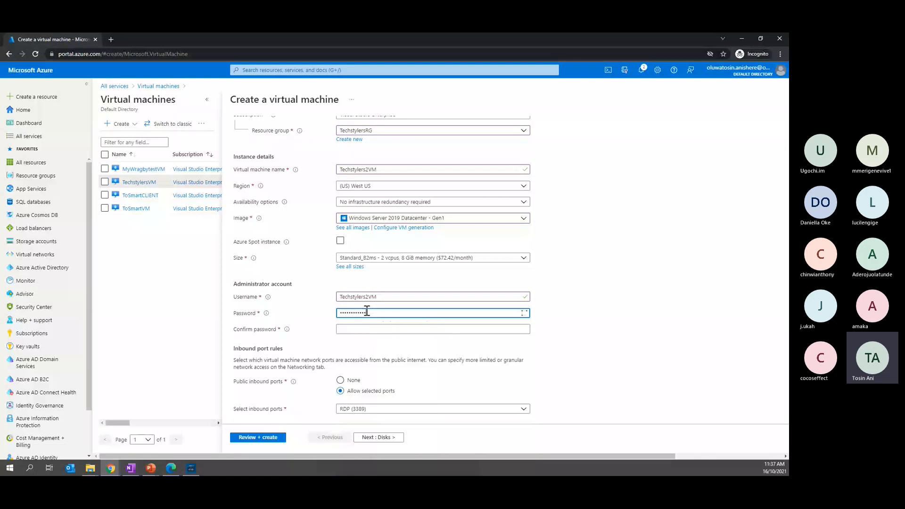
pyautogui.click(367, 331)
pyautogui.write('•••••••••••')
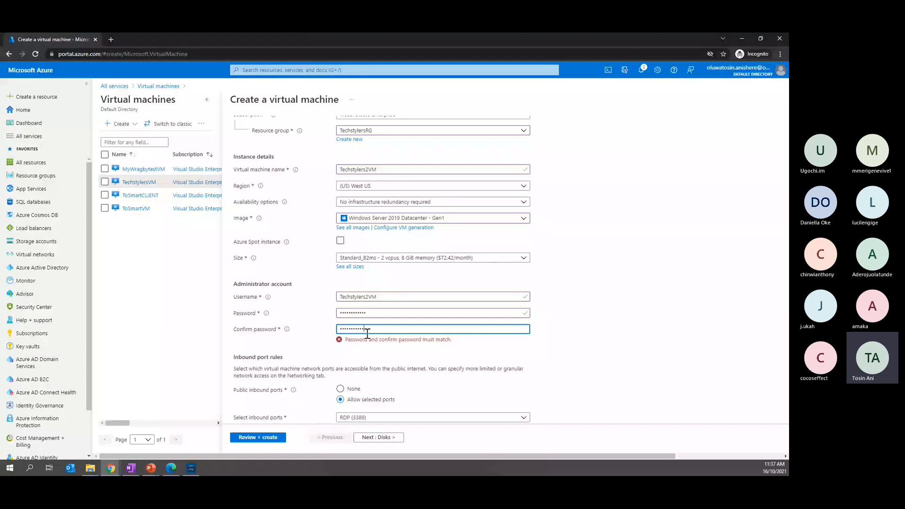
pyautogui.write('•')
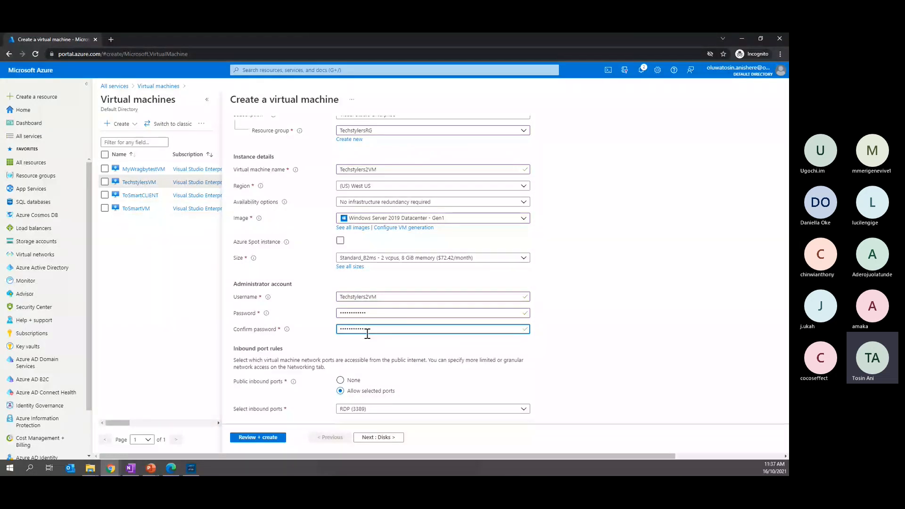
# Allow SSH (22) alongside RDP (3389) in the virtual machine's public inbound ports
pyautogui.scroll(-1, 414, 357)
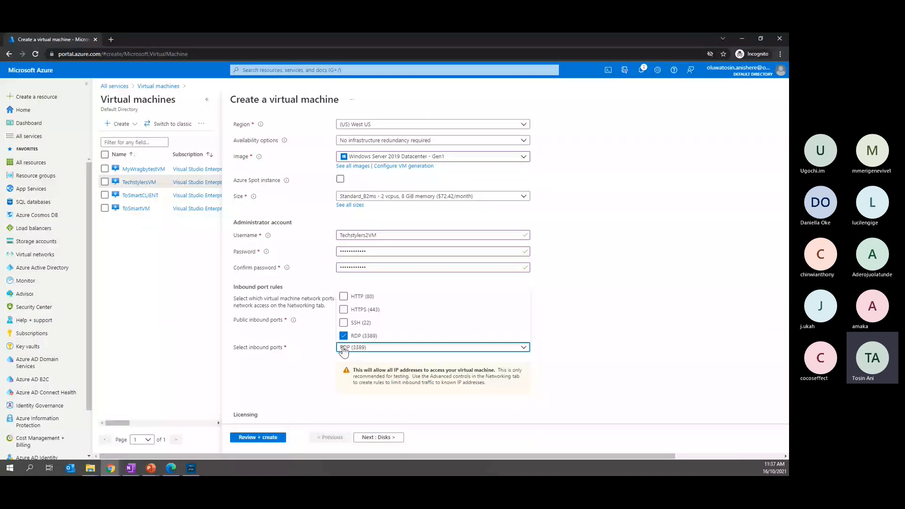
pyautogui.click(343, 351)
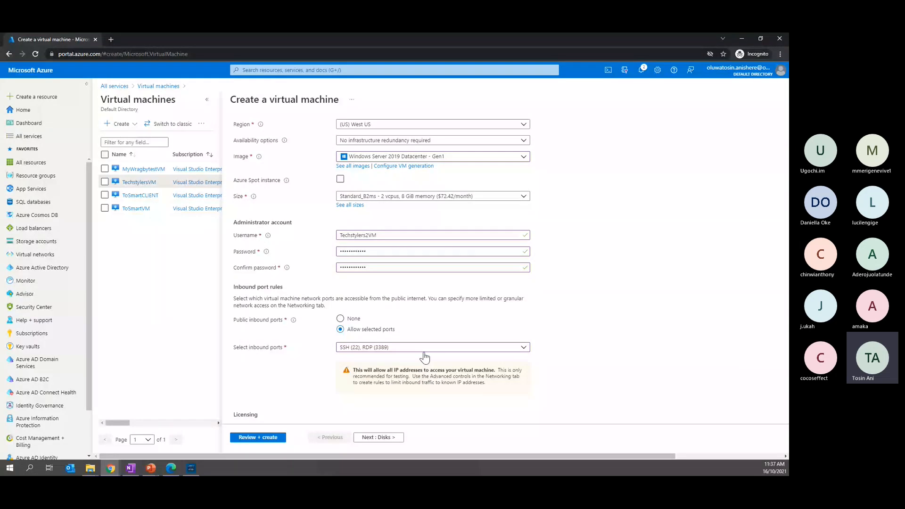
pyautogui.scroll(-1, 425, 358)
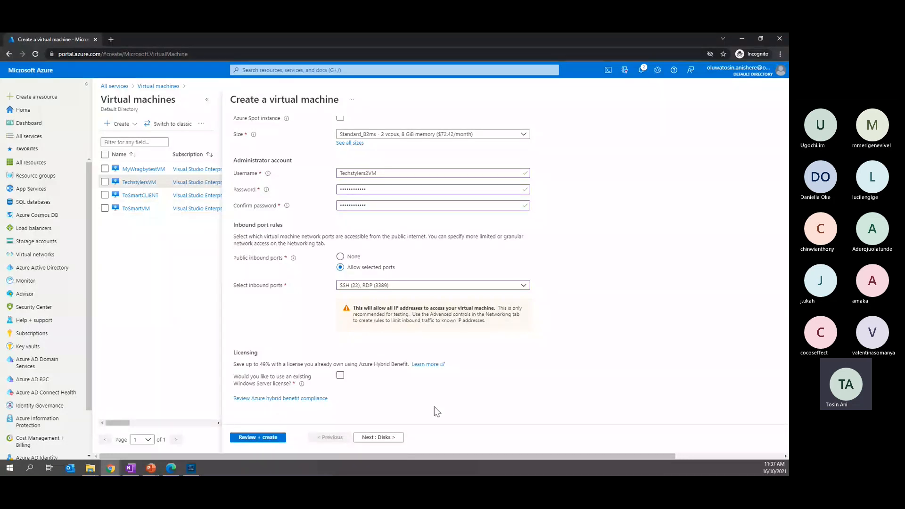
# Continue with the default disk and networking settings to the management settings, and look over their monitoring, auto-shutdown and backup options
pyautogui.click(371, 438)
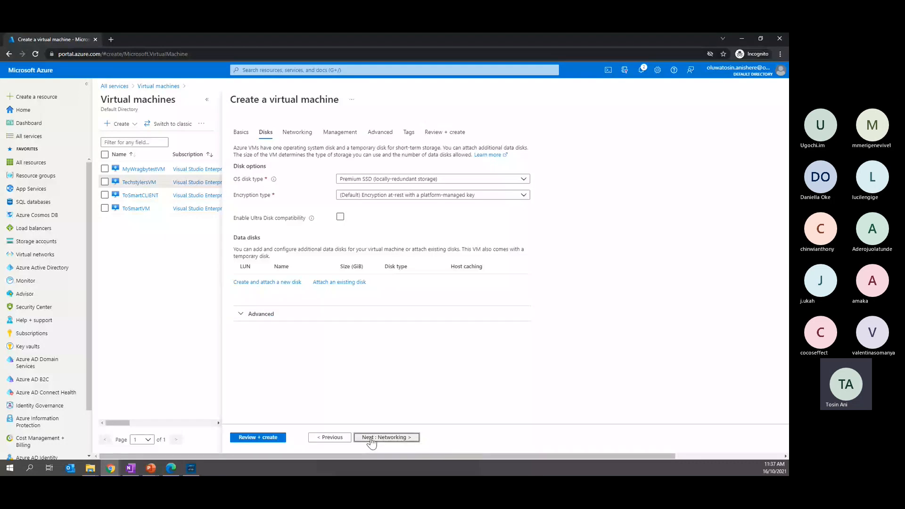
pyautogui.click(372, 438)
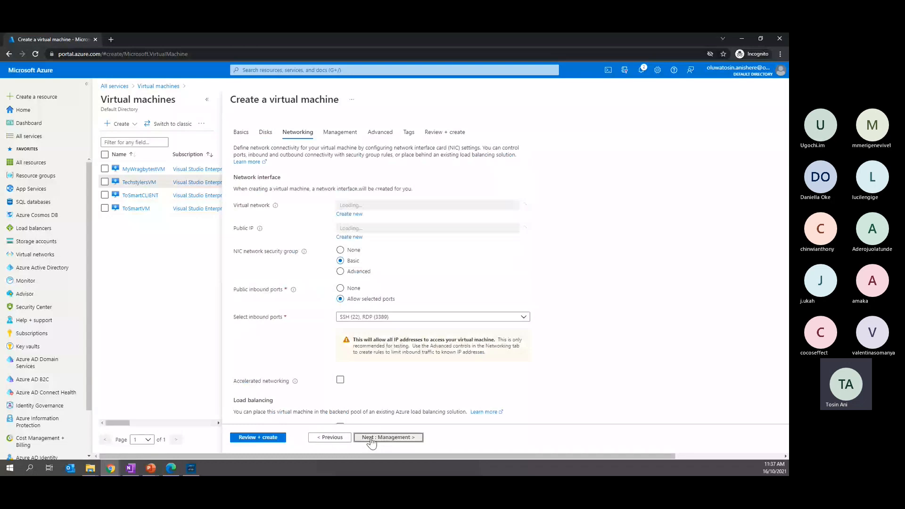
pyautogui.click(372, 438)
pyautogui.scroll(-3, 358, 358)
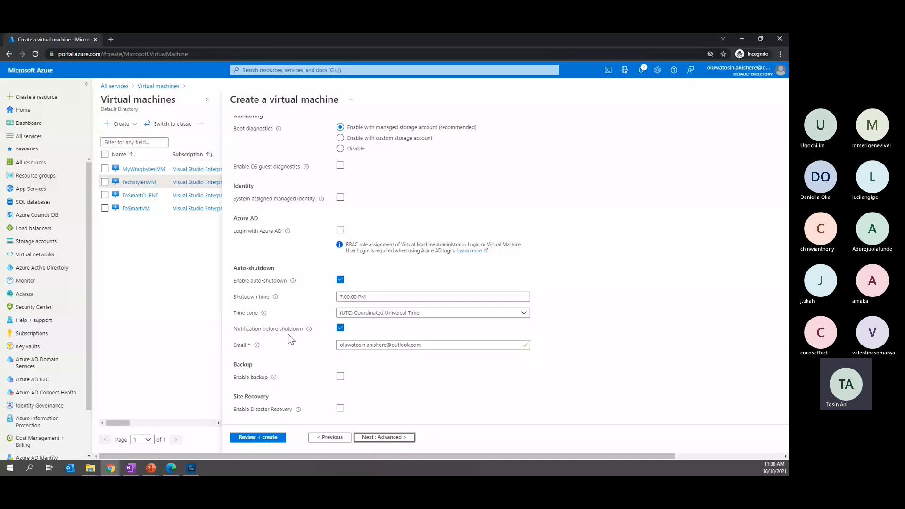
# Turn off the notification before shutdown and set the virtual machine's auto-shutdown time to 6:00:00 PM
pyautogui.click(339, 325)
pyautogui.click(341, 296)
pyautogui.write('6')
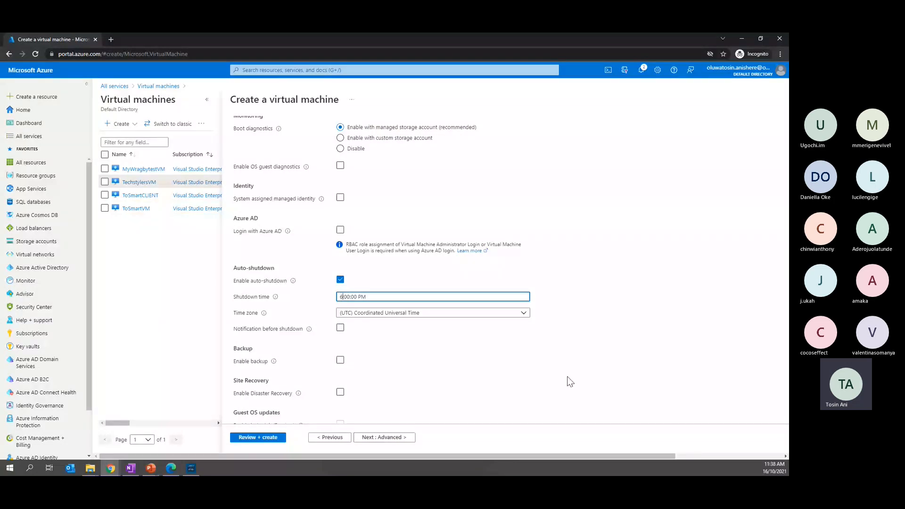
pyautogui.scroll(-2, 363, 378)
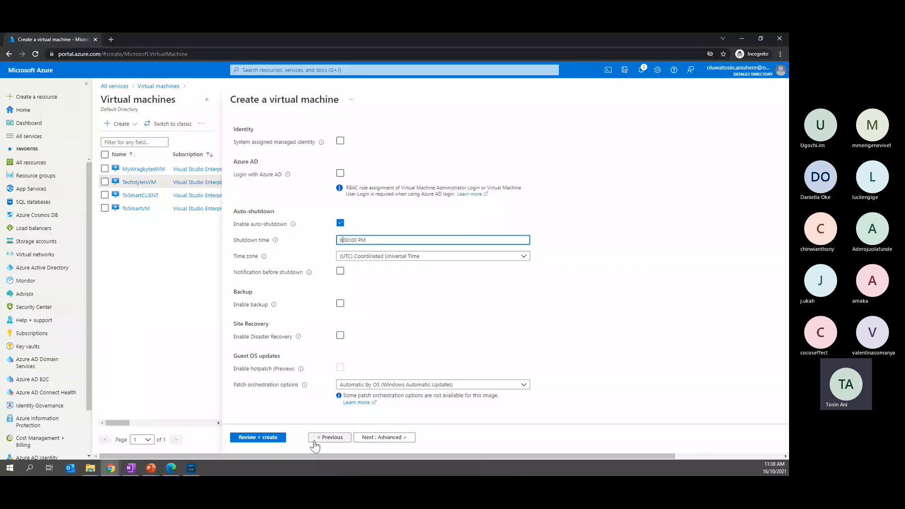
# Validate the virtual machine configuration, review its summary of basics, disks, networking and management settings, and submit it for creation
pyautogui.click(254, 438)
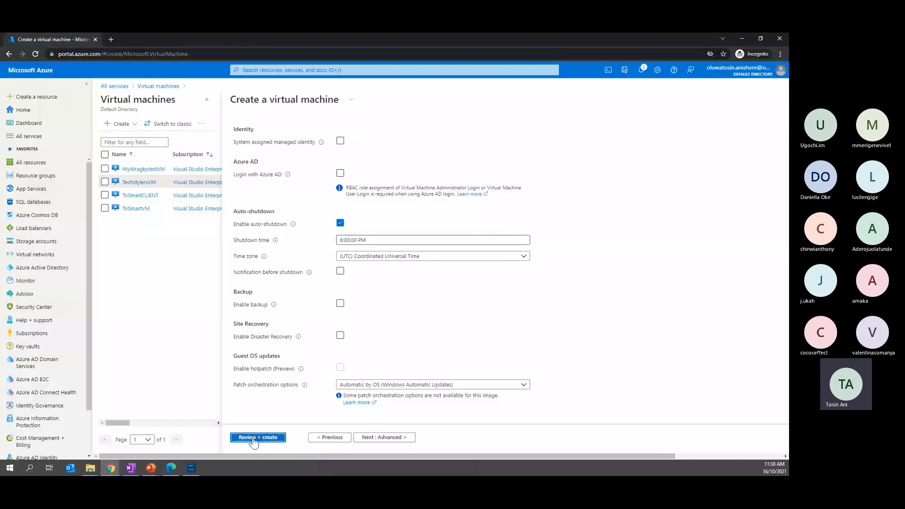
pyautogui.click(254, 438)
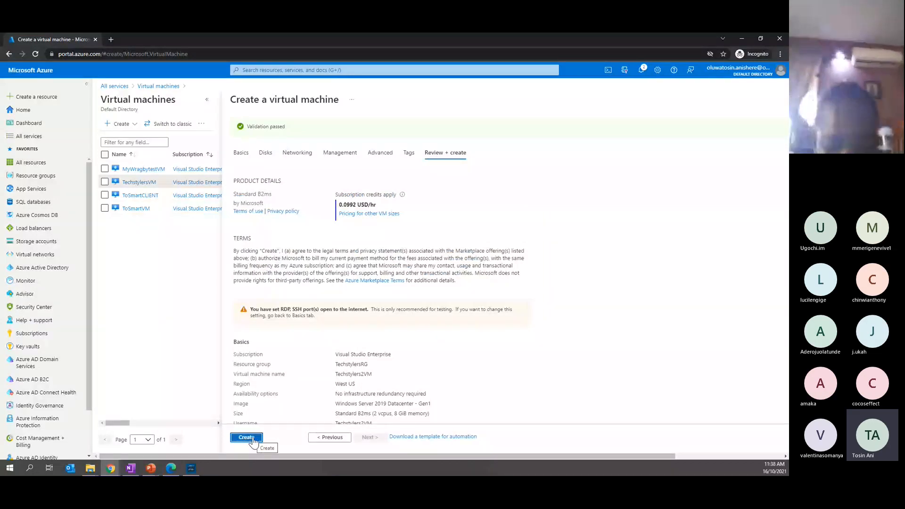
pyautogui.scroll(-10, 481, 382)
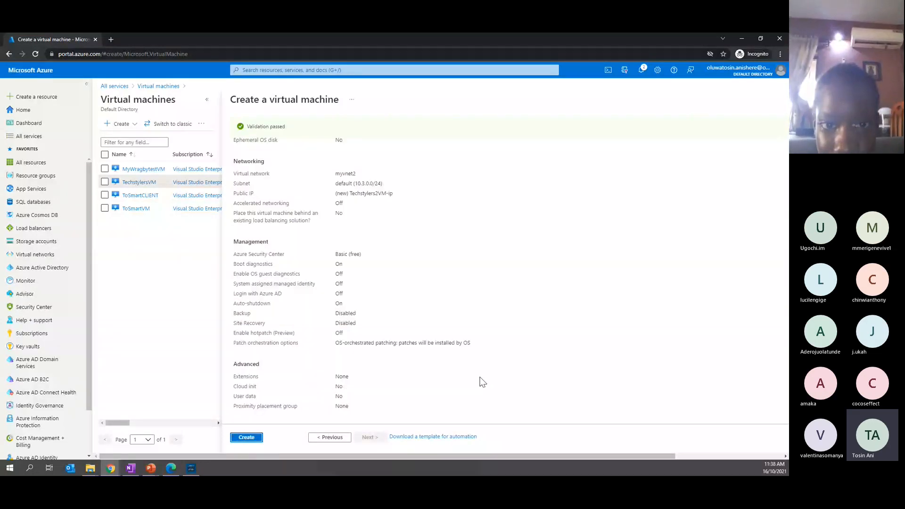
pyautogui.scroll(10, 482, 381)
pyautogui.scroll(-5, 482, 382)
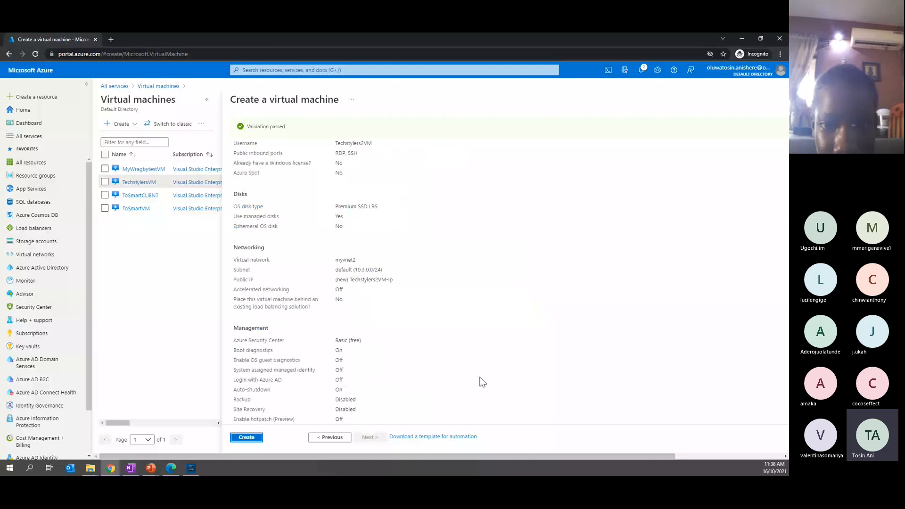
pyautogui.scroll(-4, 481, 381)
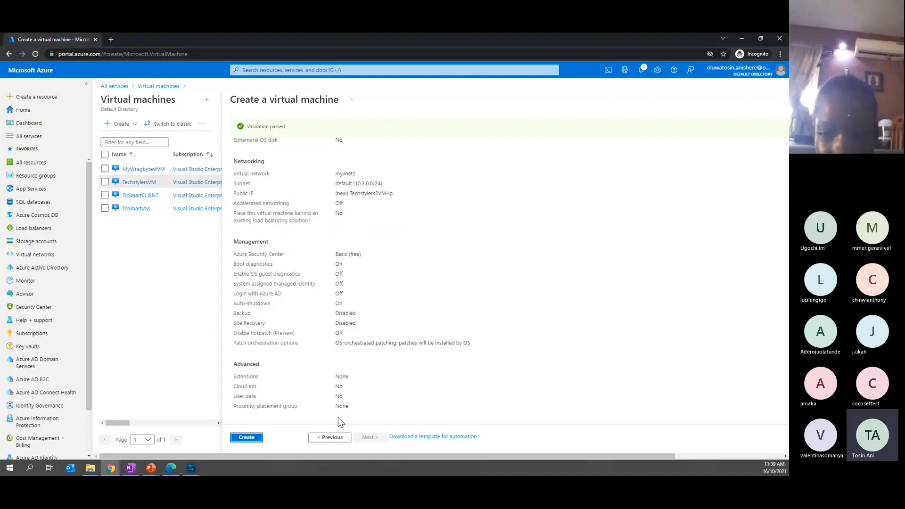
pyautogui.click(248, 437)
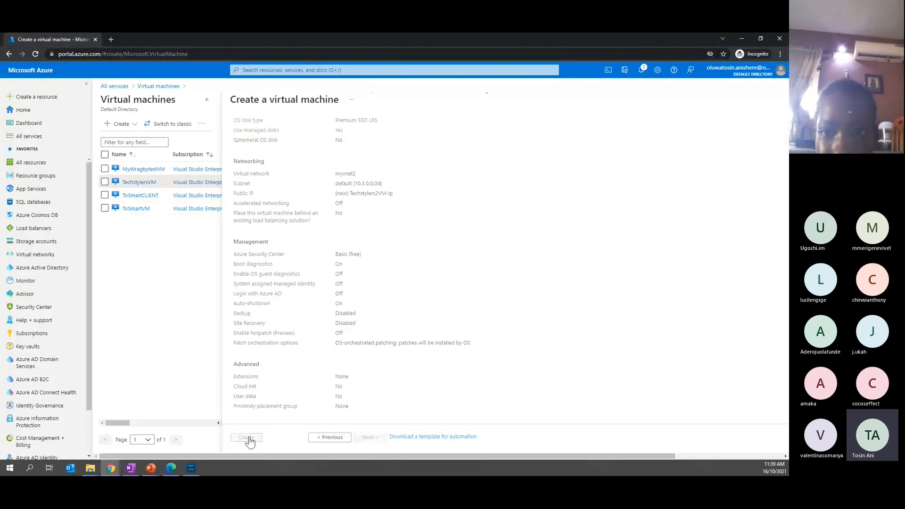
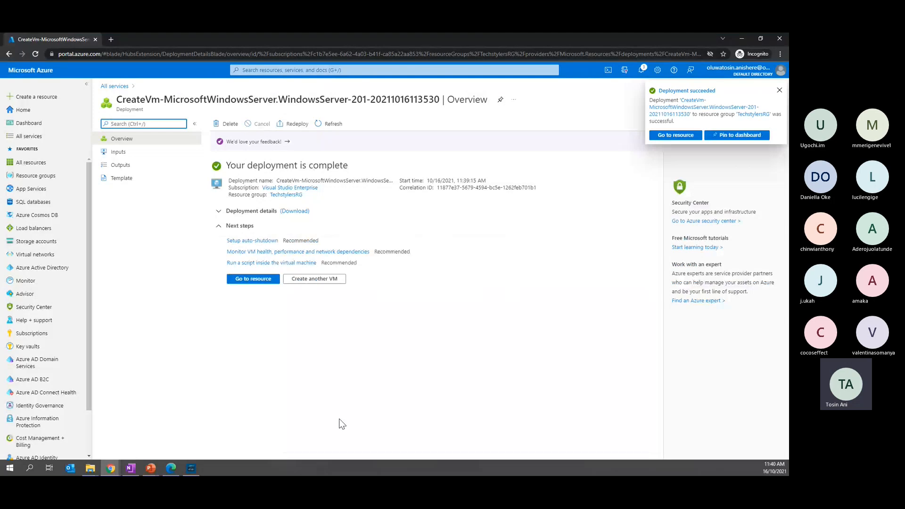
# Check the deployment notifications and open the newly deployed Techstylers2VM resource
pyautogui.click(642, 73)
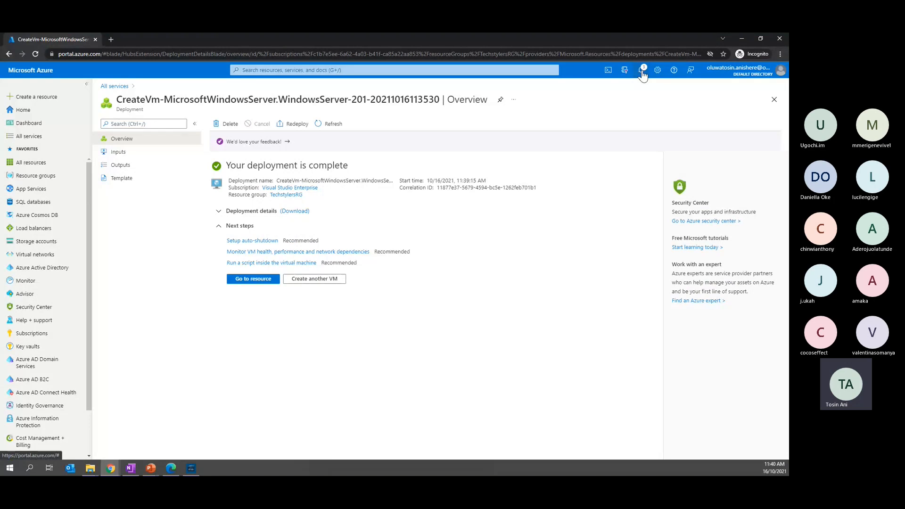
pyautogui.click(642, 73)
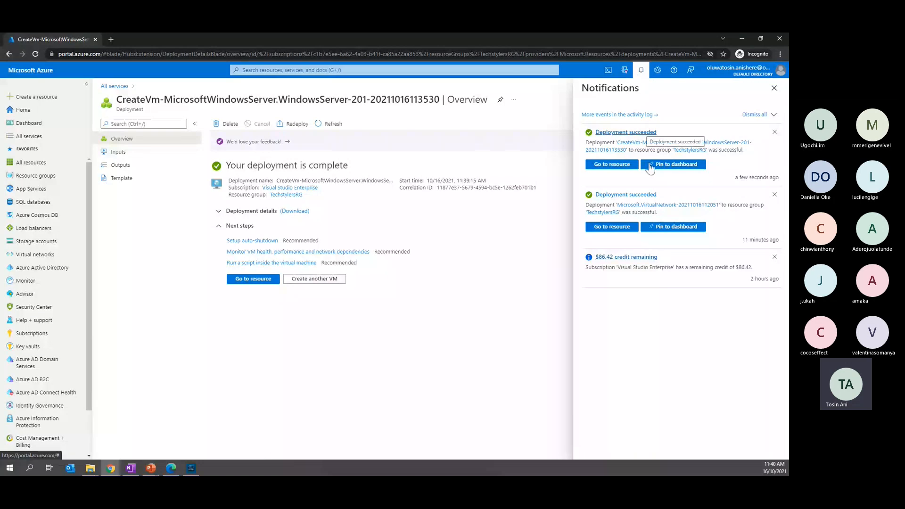
pyautogui.click(253, 284)
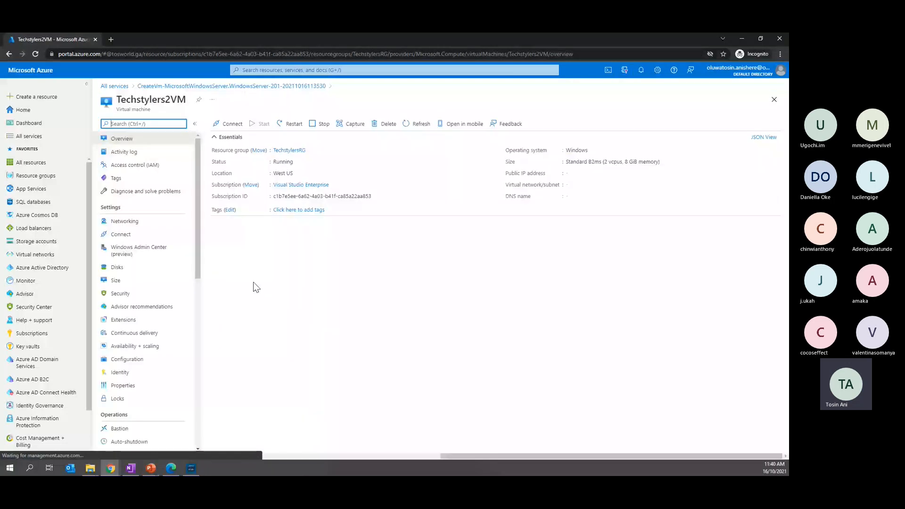
# Review Techstylers2VM's networking settings, covering its inbound port rules, outbound port rules and application security groups
pyautogui.click(130, 226)
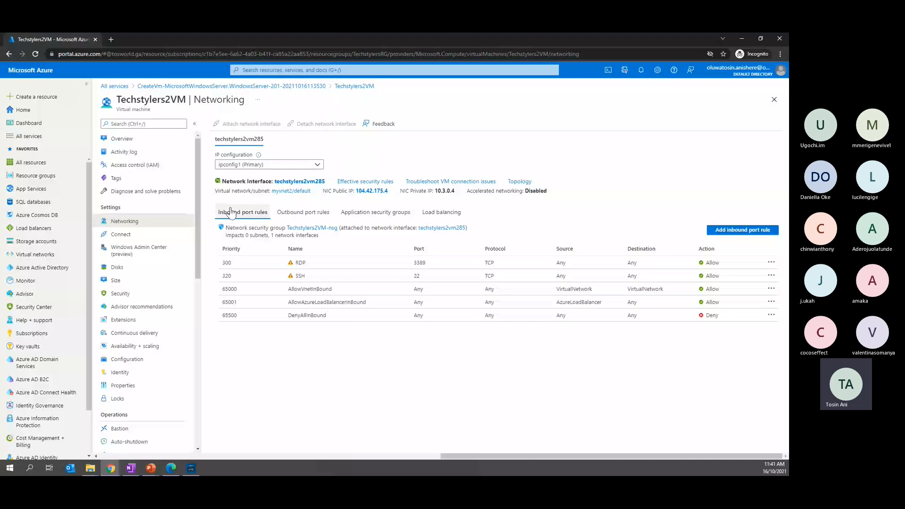
pyautogui.click(303, 212)
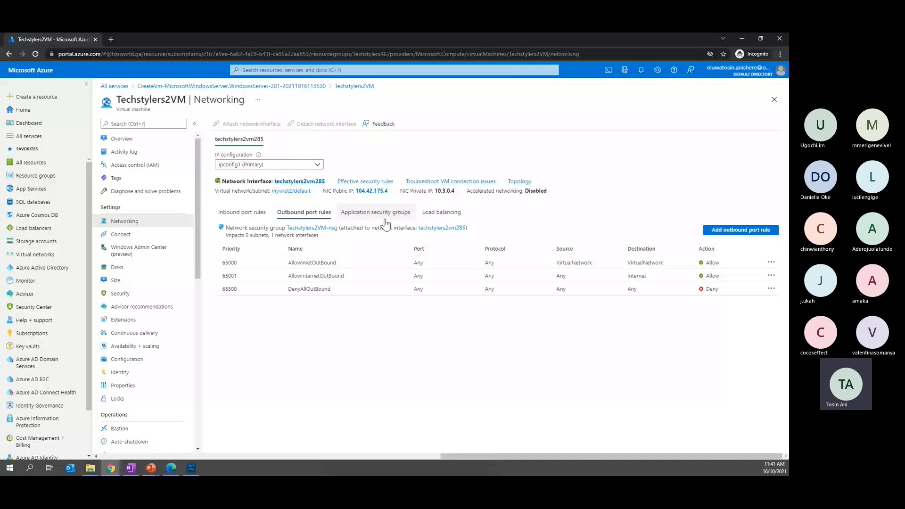
pyautogui.click(385, 215)
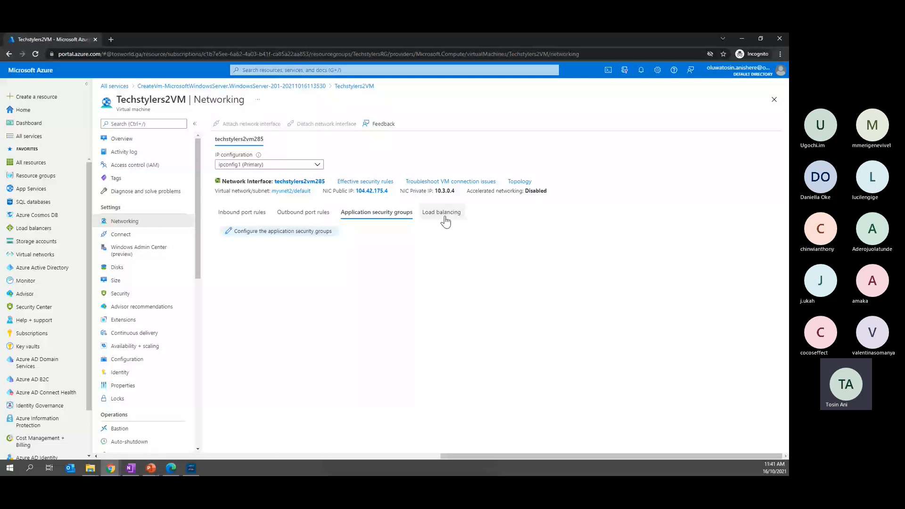
pyautogui.click(242, 213)
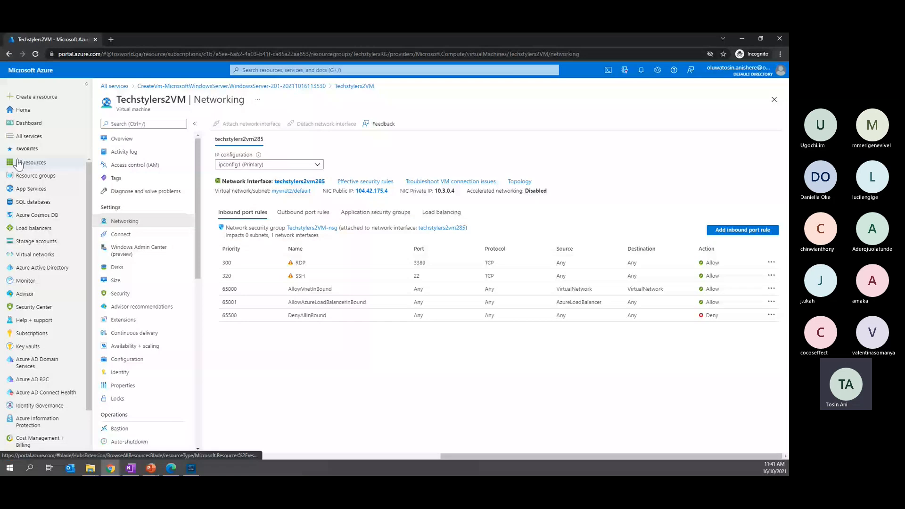
# Open virtual network myvnet2 from the virtual networks list and examine its address space and connected devices
pyautogui.click(274, 70)
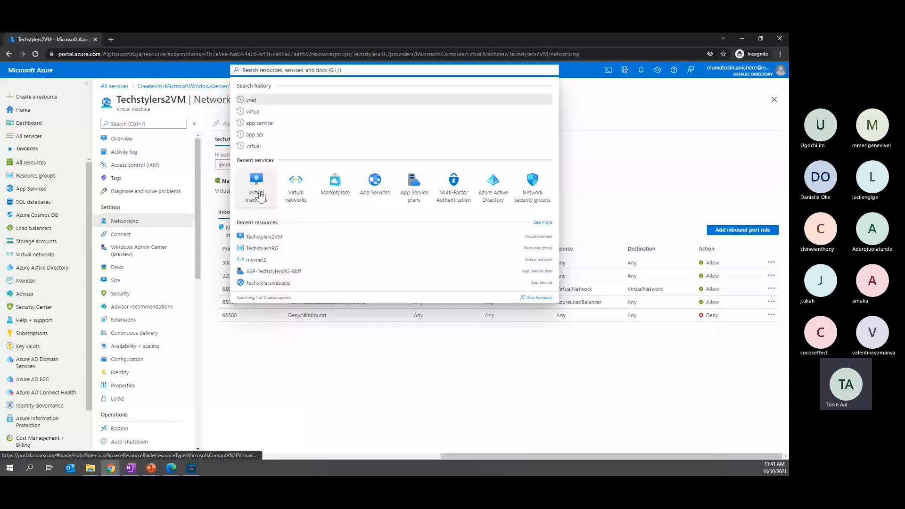
pyautogui.click(259, 194)
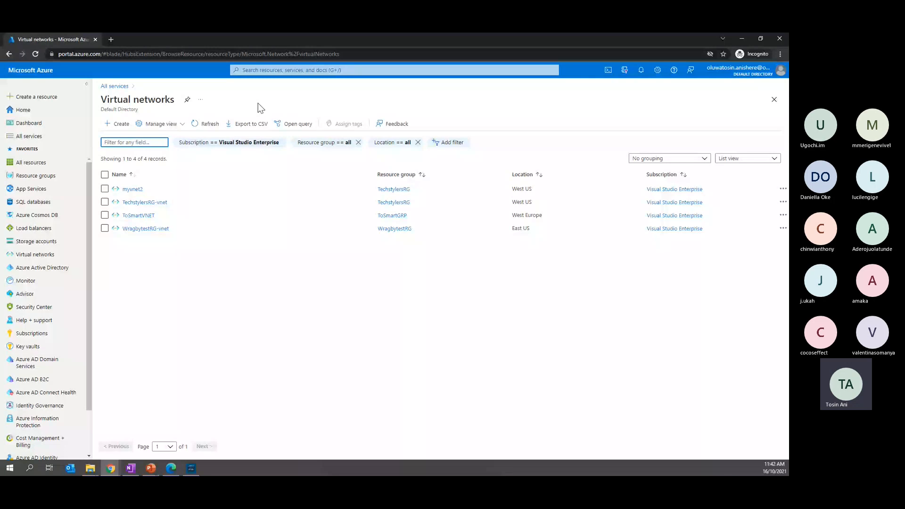
pyautogui.click(133, 189)
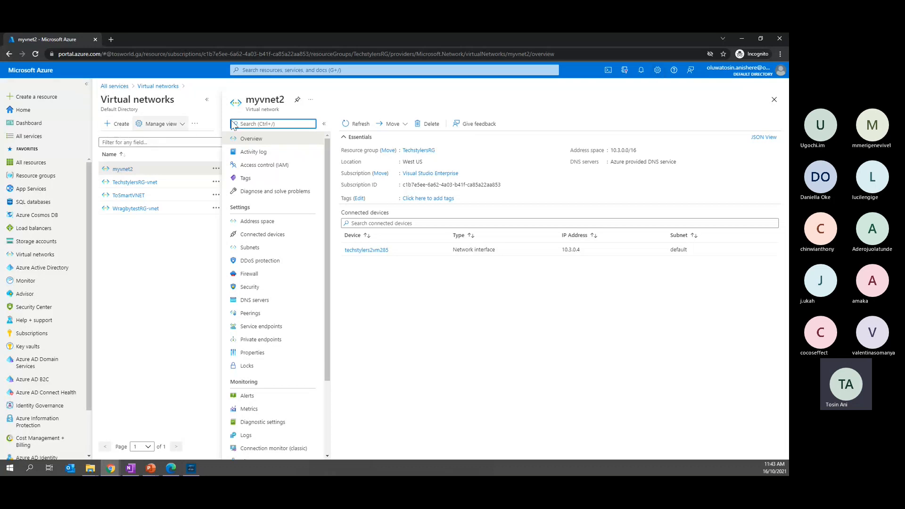
# Start creating another virtual machine from the virtual machines list and name it Techstylers3VM
pyautogui.click(274, 66)
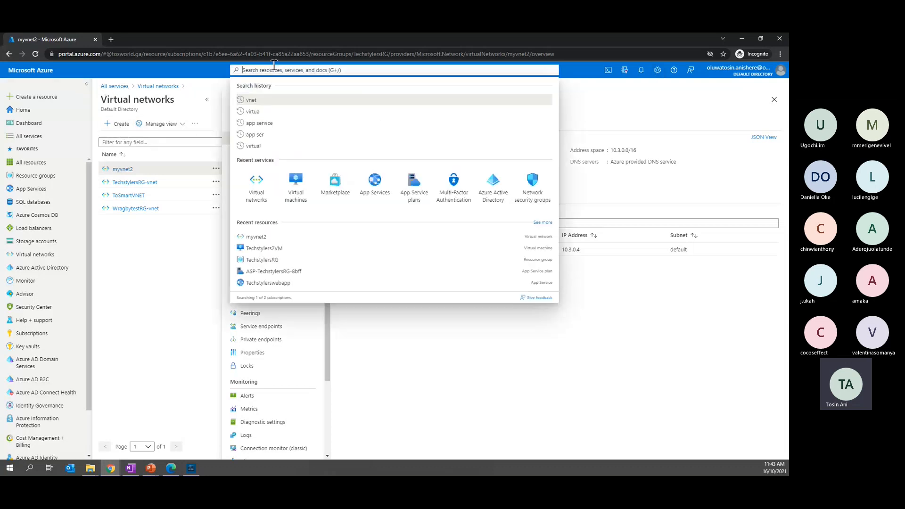
pyautogui.click(257, 113)
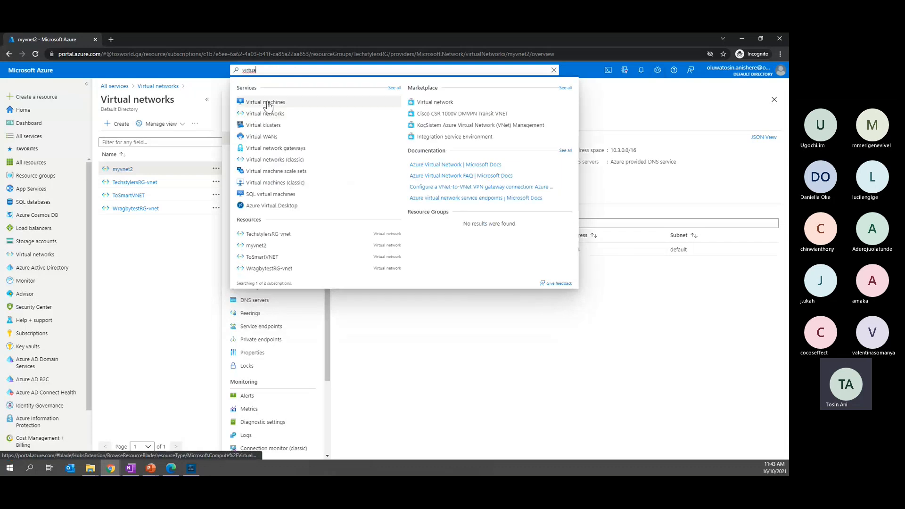
pyautogui.click(266, 102)
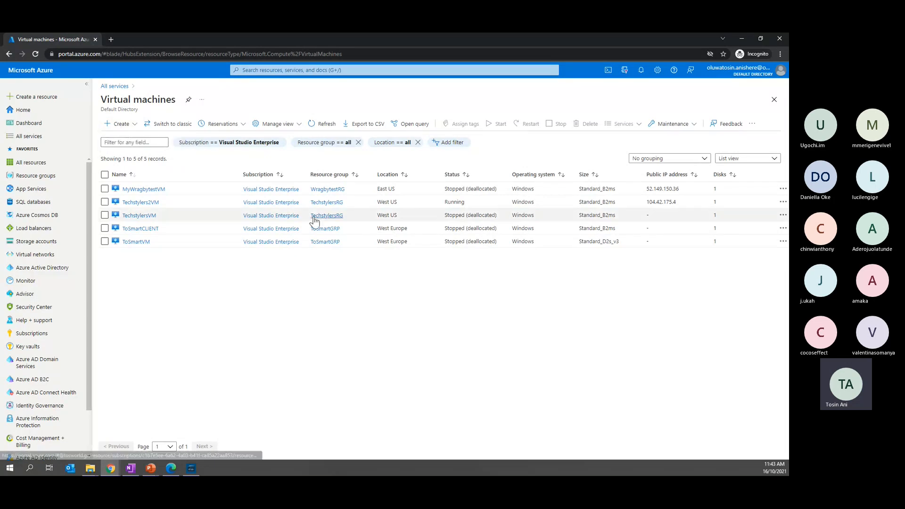
pyautogui.click(359, 269)
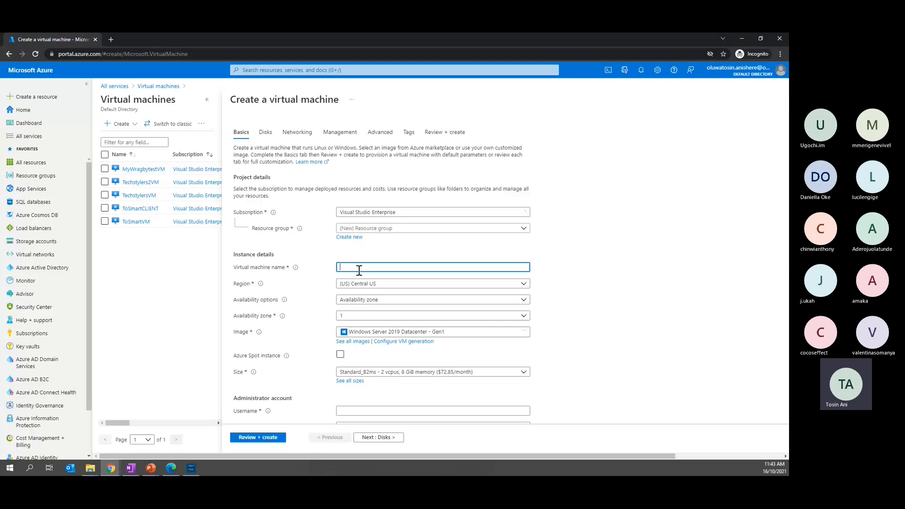
pyautogui.write('Techst')
pyautogui.write('ylers')
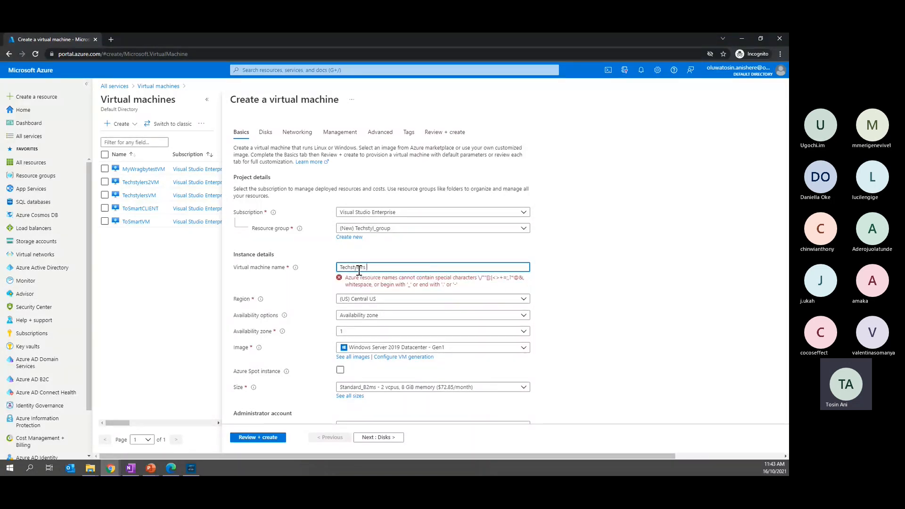
pyautogui.press('BackSpace')
pyautogui.write('3V')
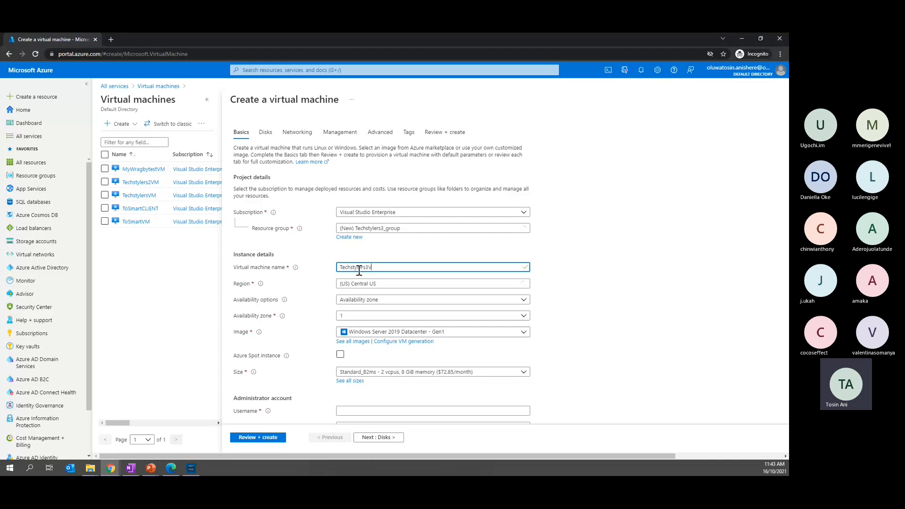
pyautogui.write('M')
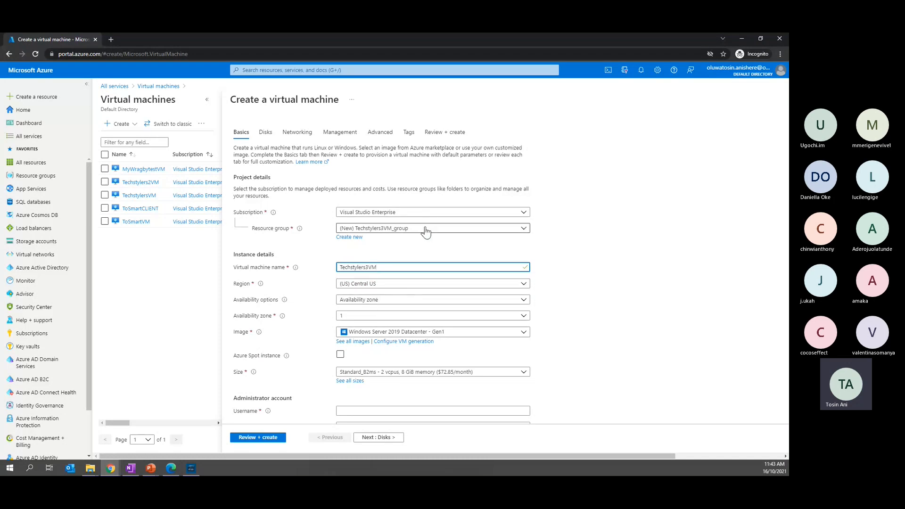
# Set the new virtual machine's region to (US) West US
pyautogui.click(393, 284)
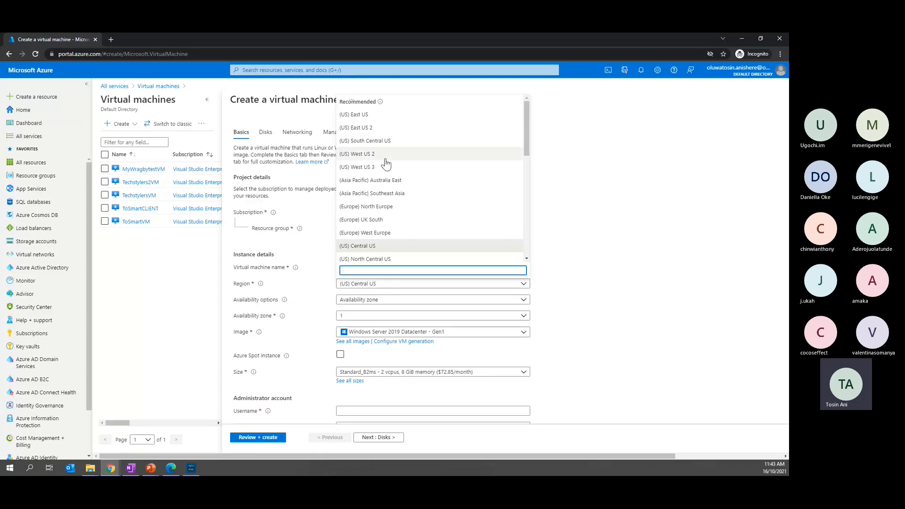
pyautogui.scroll(-1, 358, 222)
pyautogui.click(357, 223)
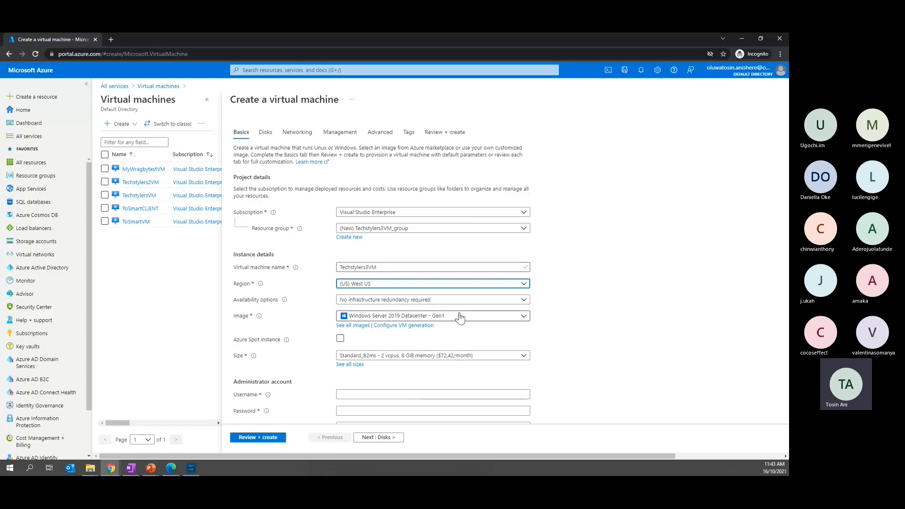
# Reuse the virtual machine name Techstylers3VM as the administrator username, and enter and confirm the account password
pyautogui.scroll(-2, 377, 292)
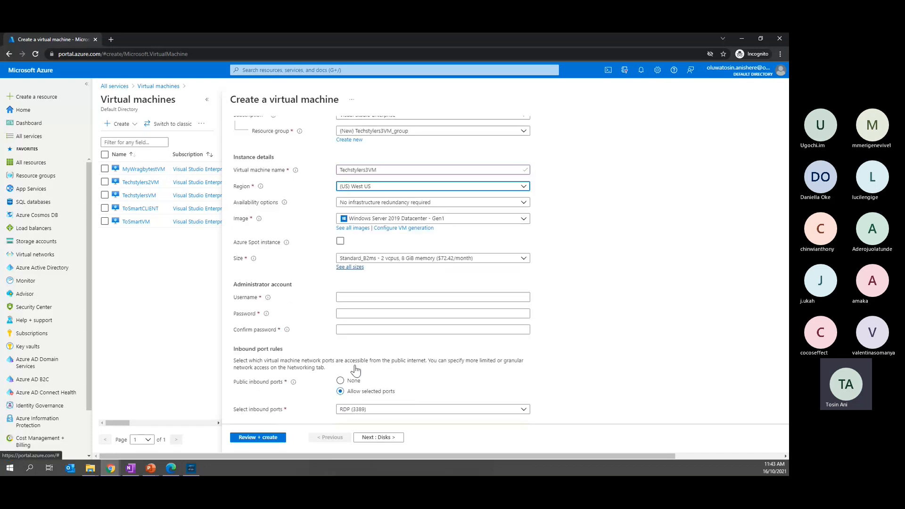
pyautogui.moveTo(385, 162); pyautogui.dragTo(333, 155)
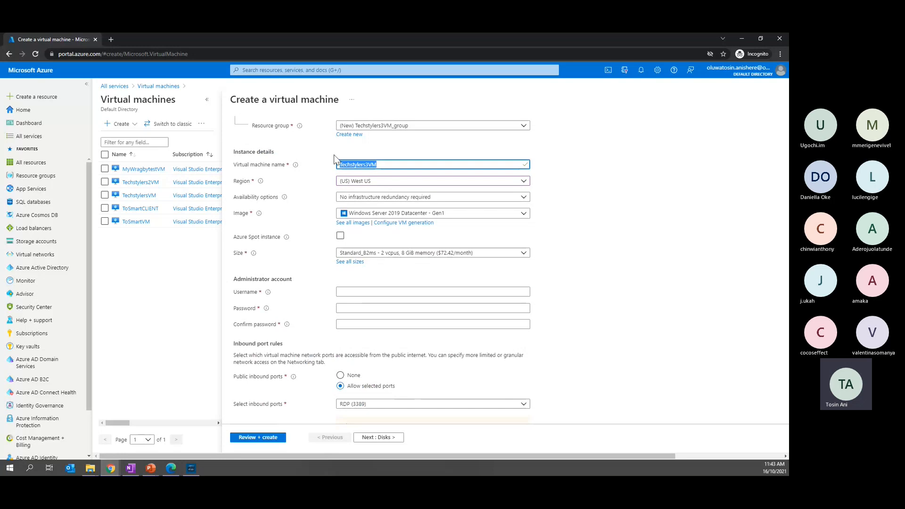
pyautogui.click(383, 292)
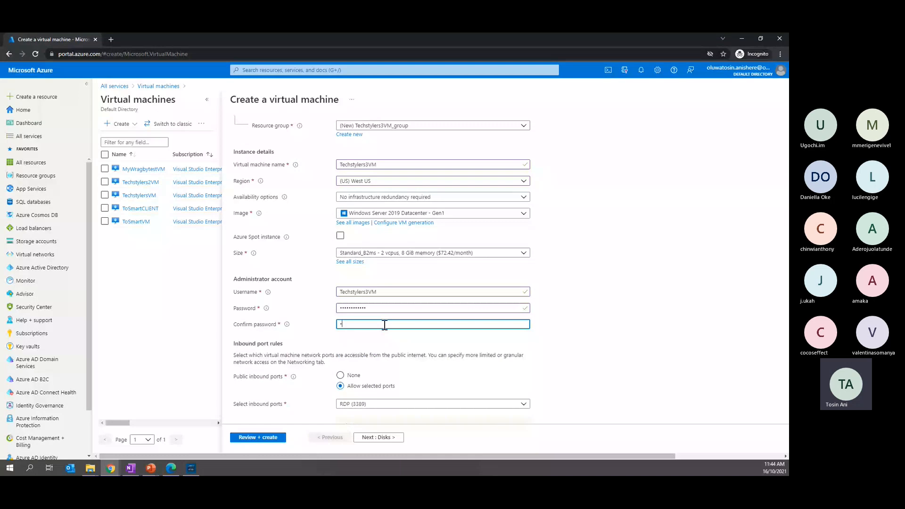
pyautogui.write('ech')
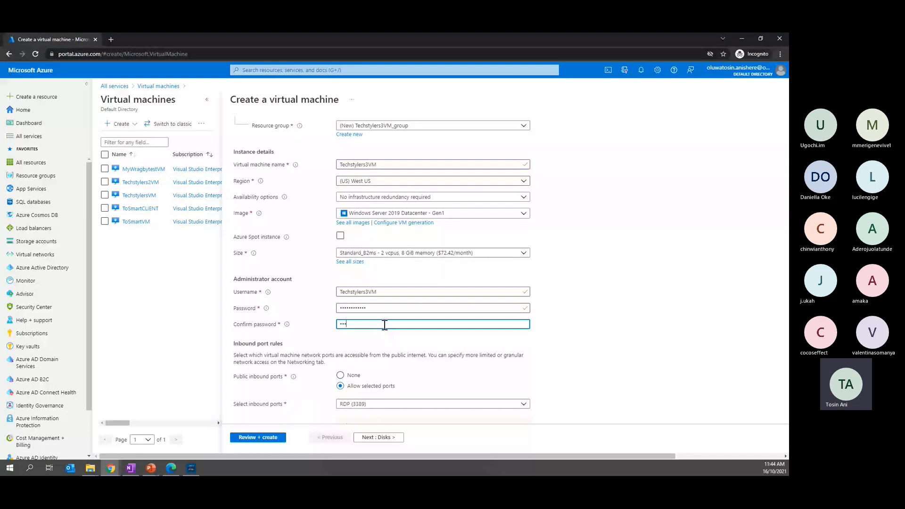
pyautogui.write('style')
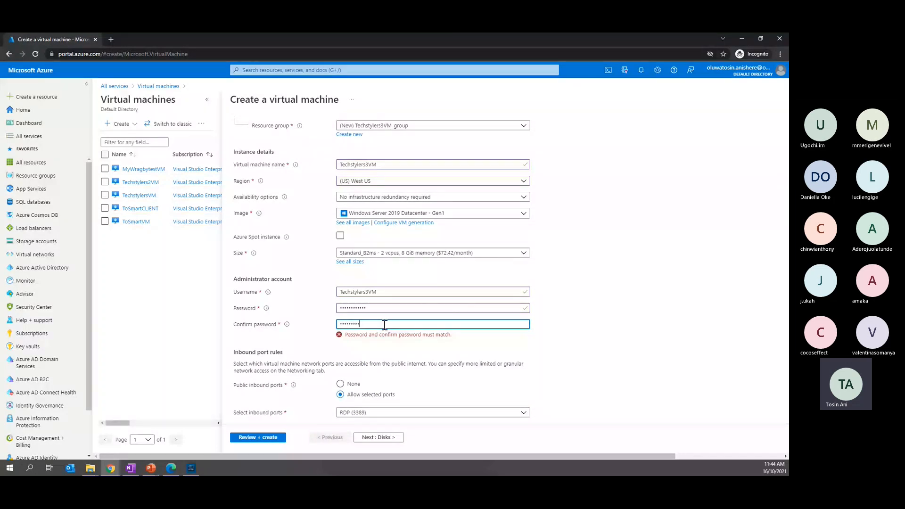
pyautogui.write('rs')
# Keep the default disk settings, place the virtual machine in the existing virtual network myvnet2, and validate the configuration
pyautogui.scroll(-3, 401, 393)
pyautogui.click(377, 437)
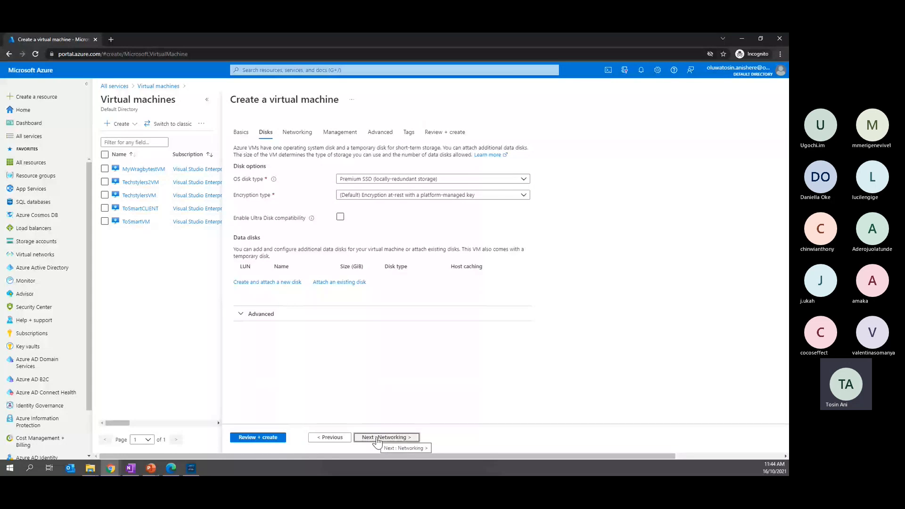
pyautogui.click(377, 437)
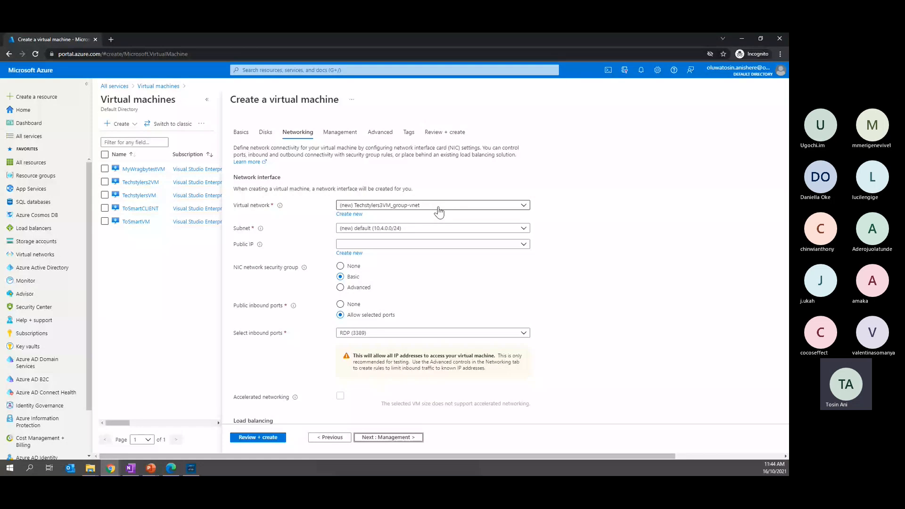
pyautogui.click(438, 211)
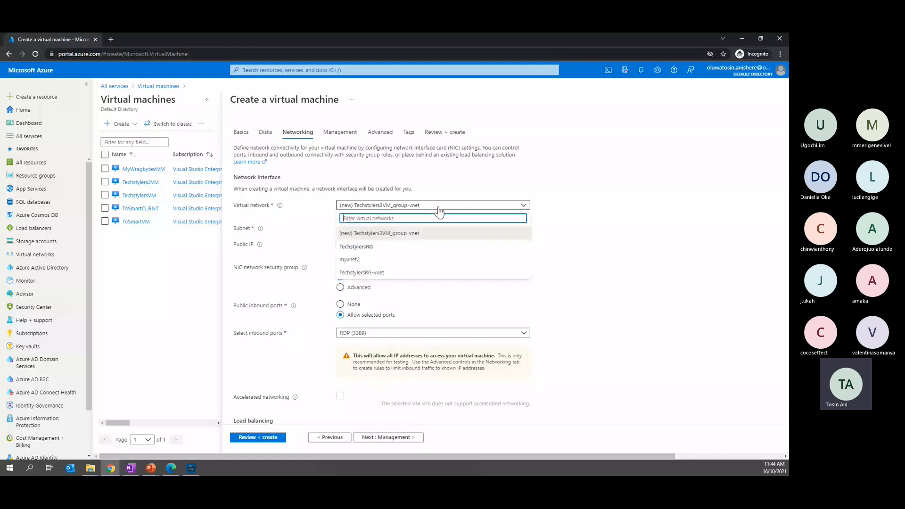
pyautogui.click(351, 260)
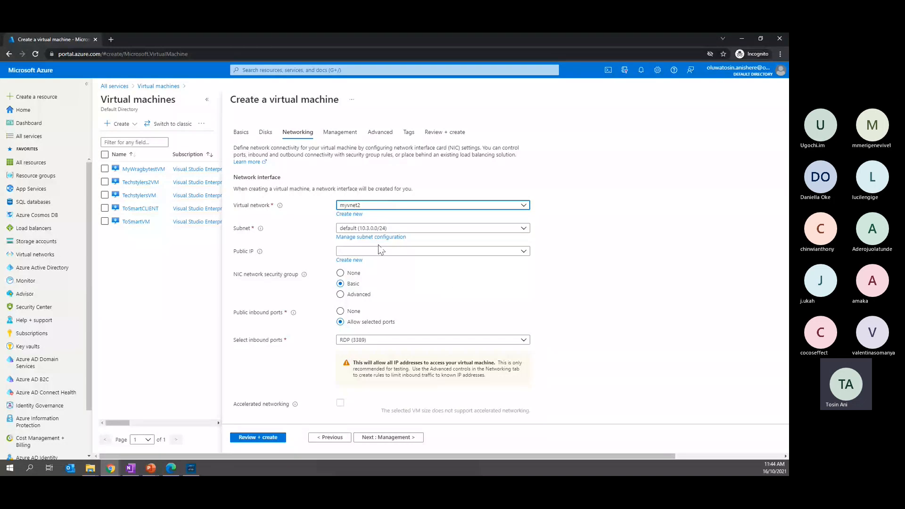
pyautogui.scroll(-2, 398, 297)
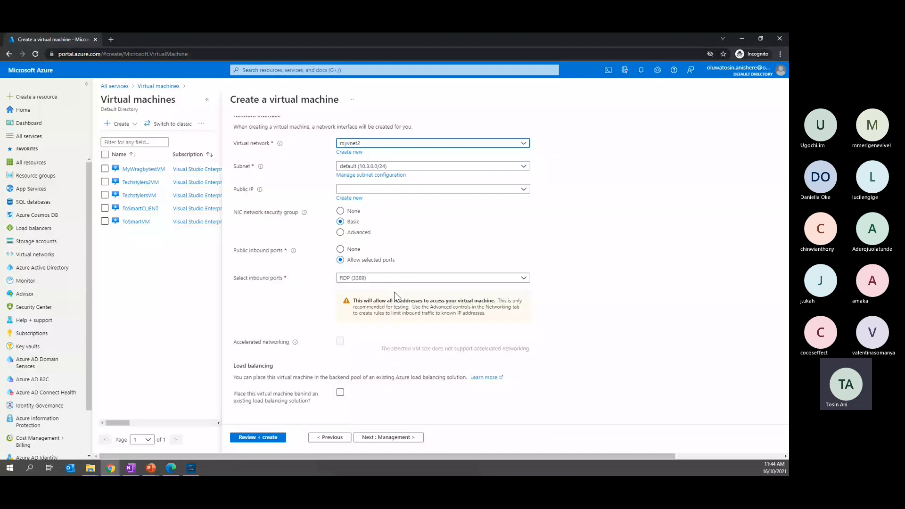
pyautogui.click(262, 437)
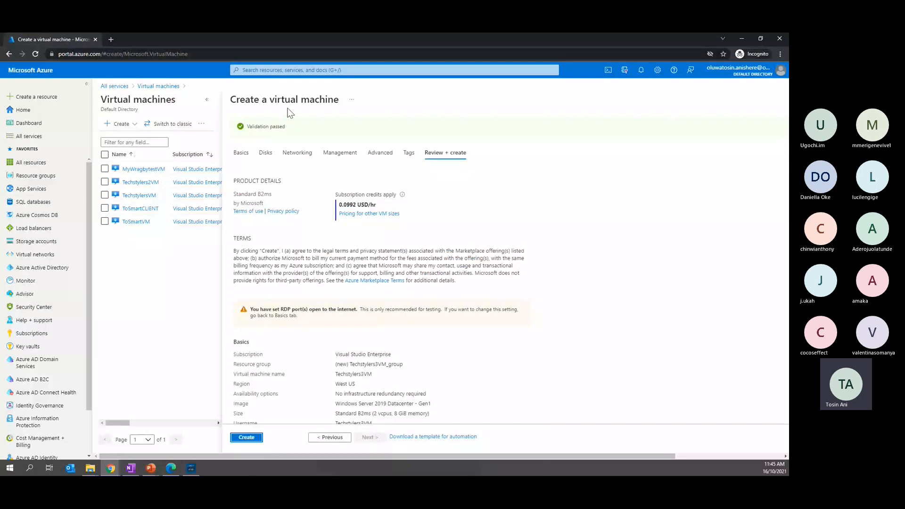
# Duplicate the browser tab, view Techstylers2VM's networking rules in the original tab, and switch to the duplicated tab's virtual machine creation form
pyautogui.rightClick(71, 37)
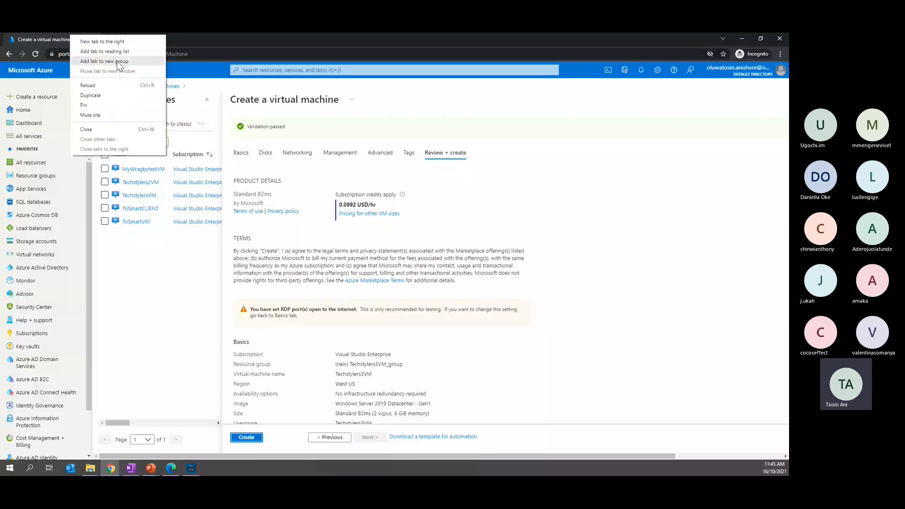
pyautogui.click(90, 95)
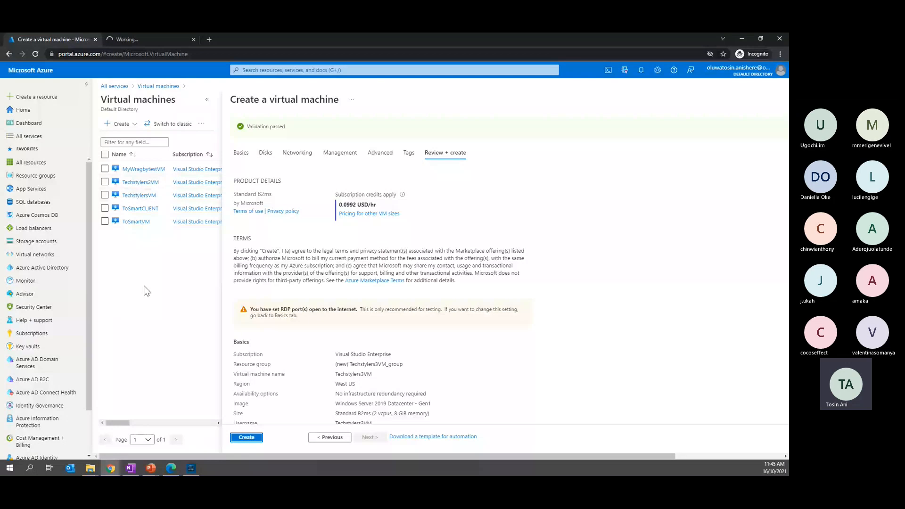
pyautogui.click(140, 182)
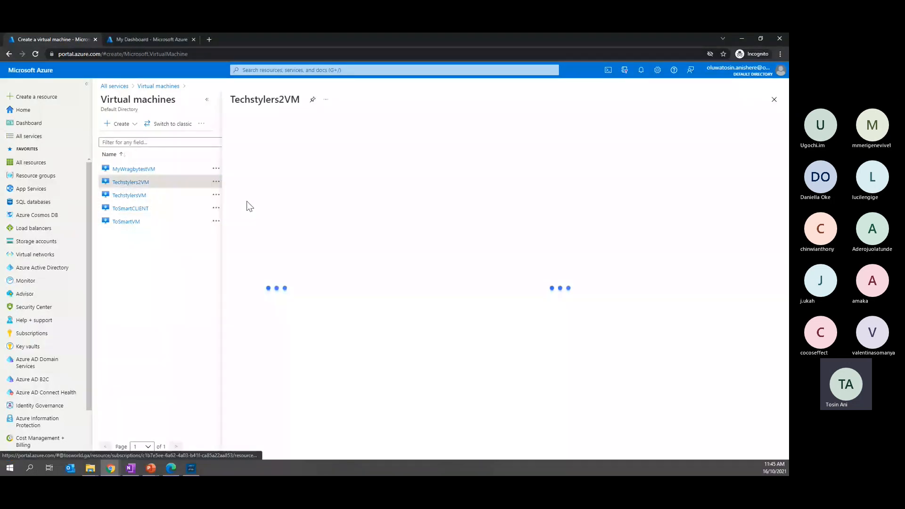
pyautogui.click(264, 222)
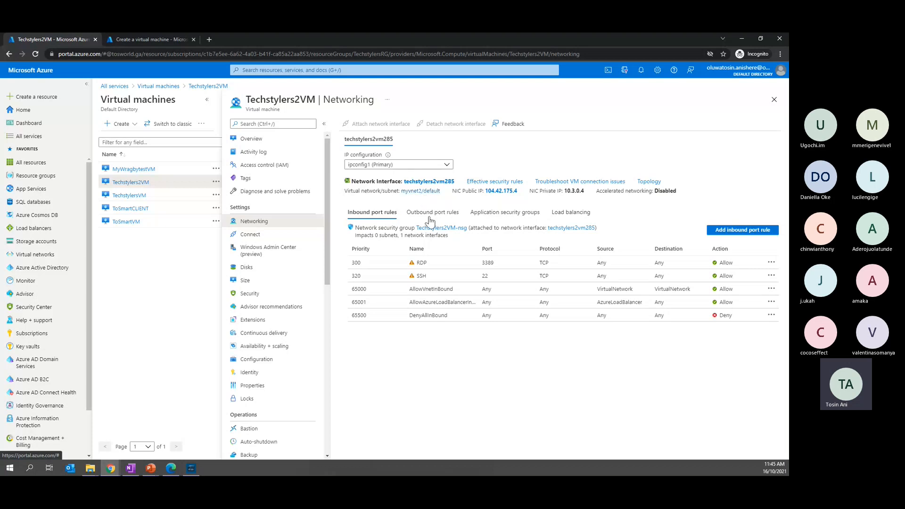
pyautogui.click(135, 38)
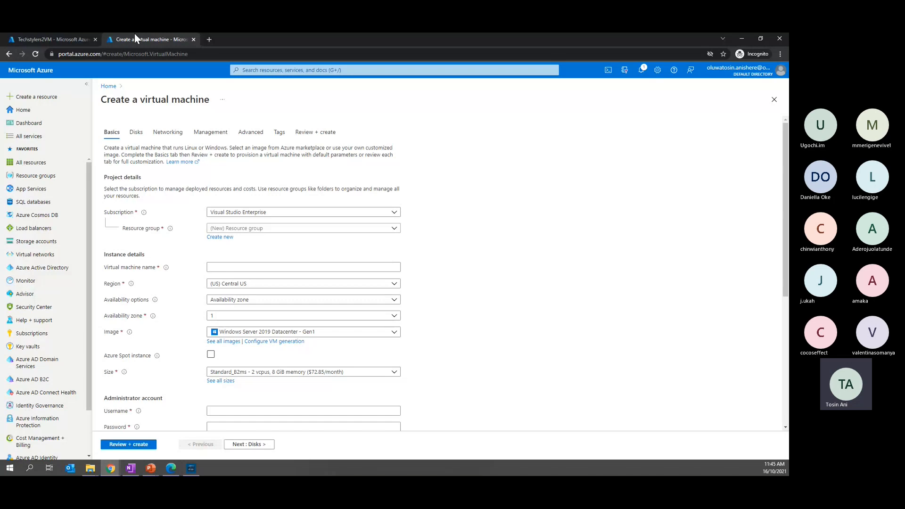
# Return to the virtual machines list in the original tab, reload it, and check the portal notifications before and after reloading
pyautogui.click(52, 37)
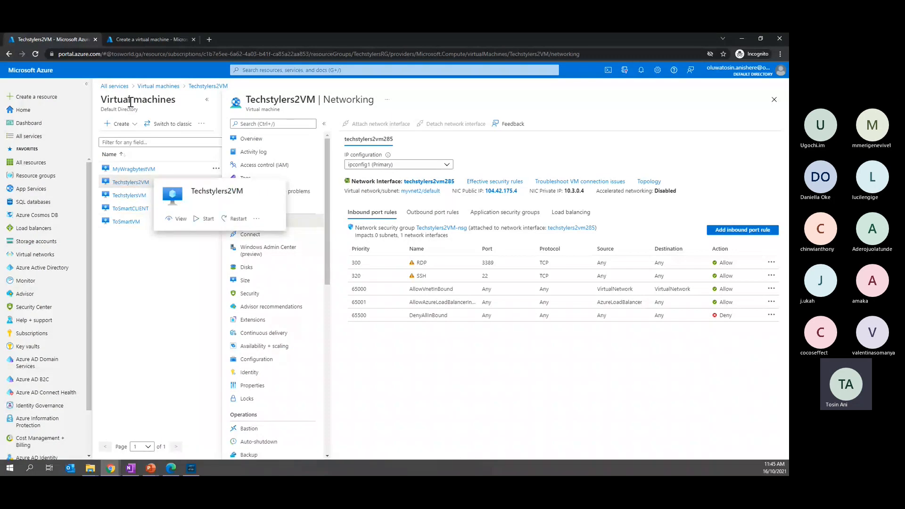
pyautogui.click(171, 88)
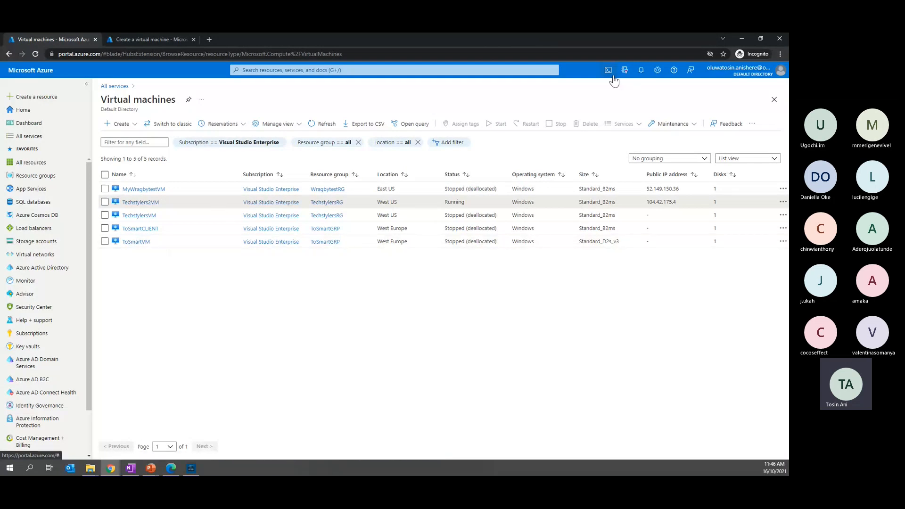
pyautogui.click(641, 71)
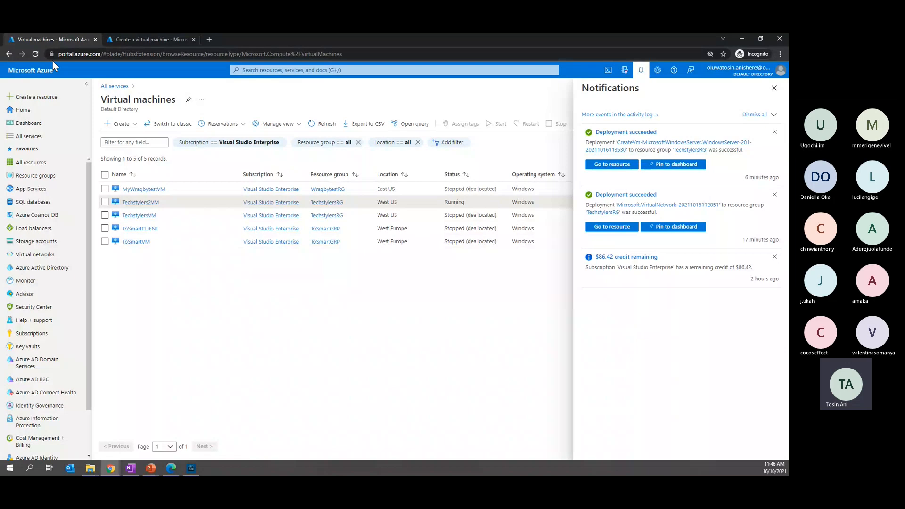
pyautogui.click(35, 53)
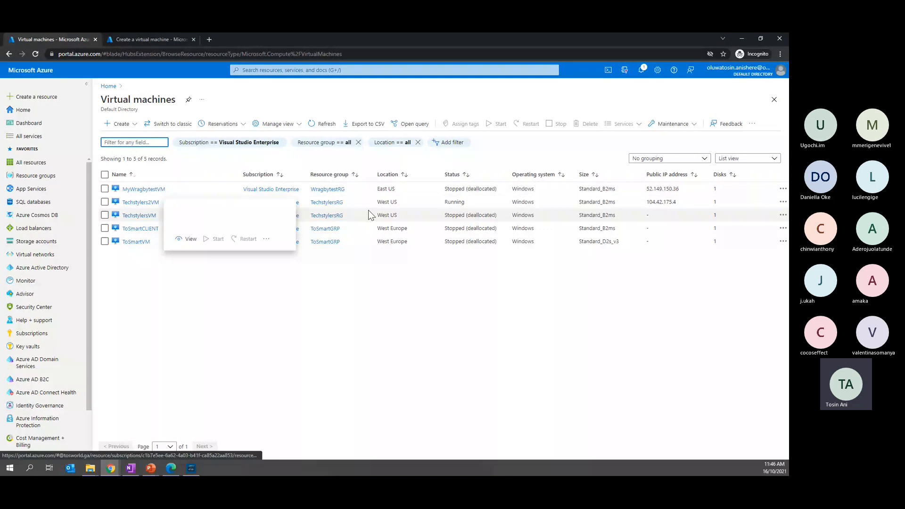
pyautogui.click(641, 70)
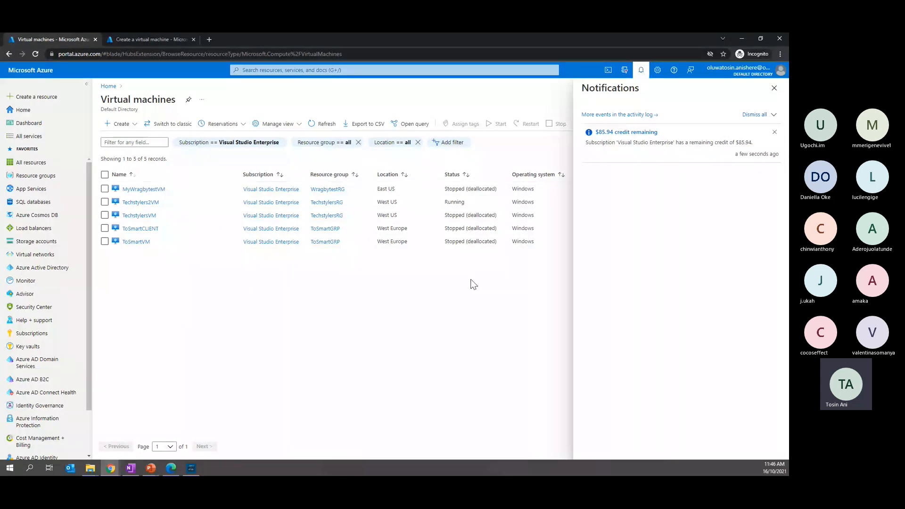
# Switch to the tab with the virtual machine creation form, review its basic settings, and set the resource group to TechstylersRG
pyautogui.click(151, 40)
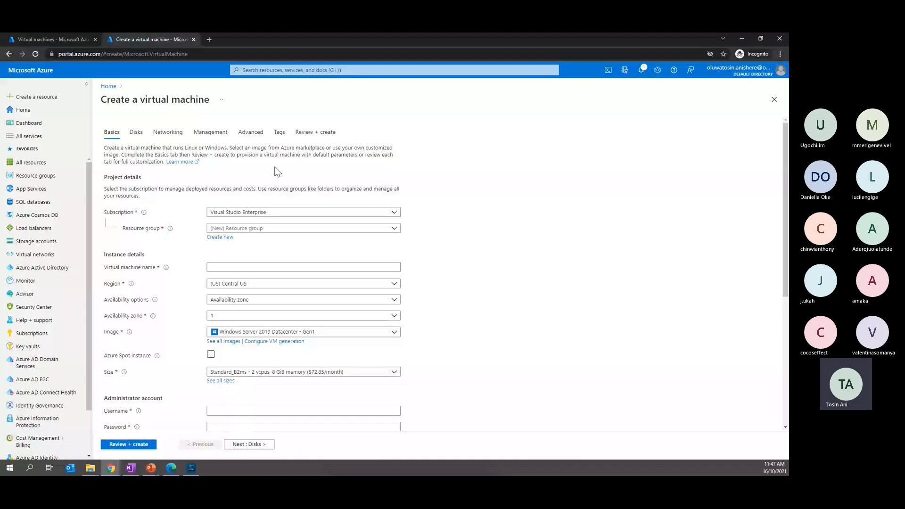
pyautogui.scroll(-5, 281, 306)
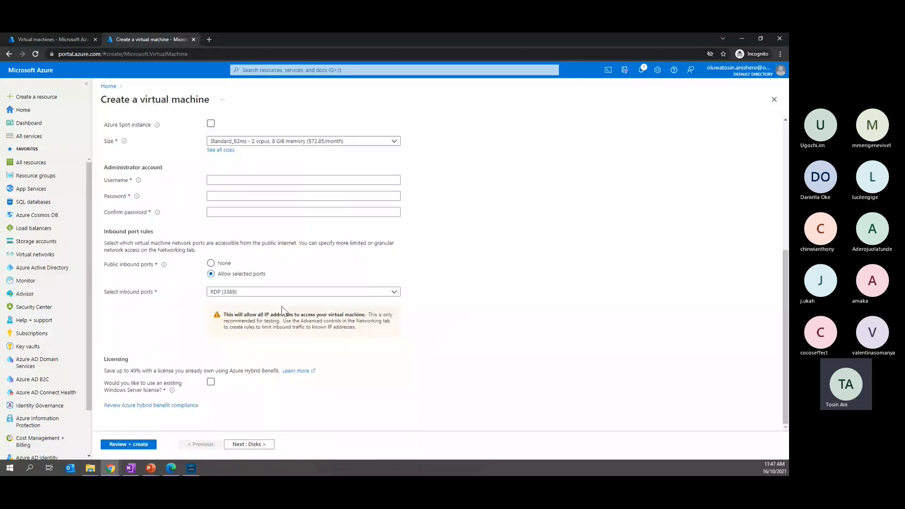
pyautogui.scroll(5, 282, 310)
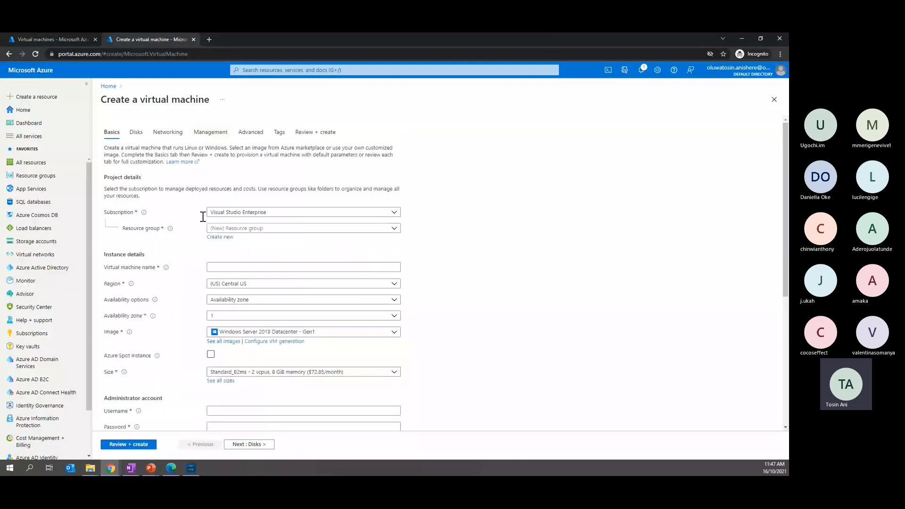
pyautogui.click(242, 230)
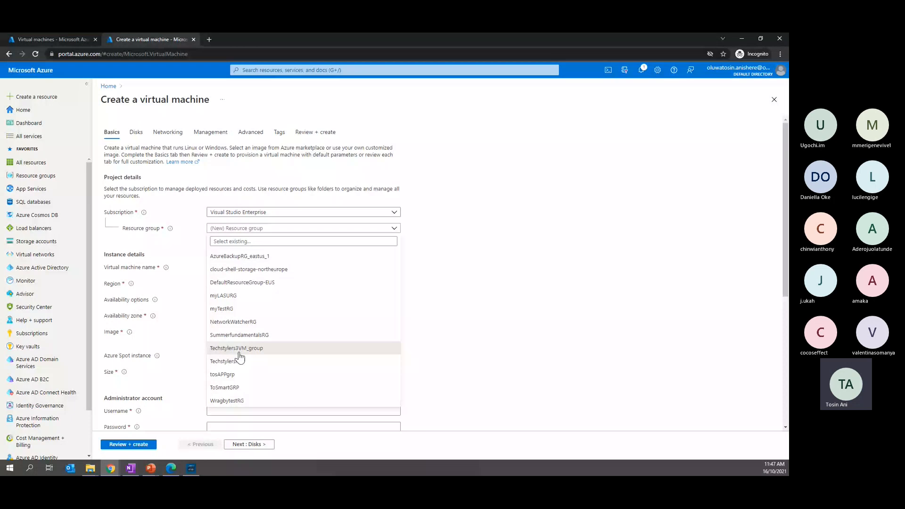
pyautogui.click(233, 322)
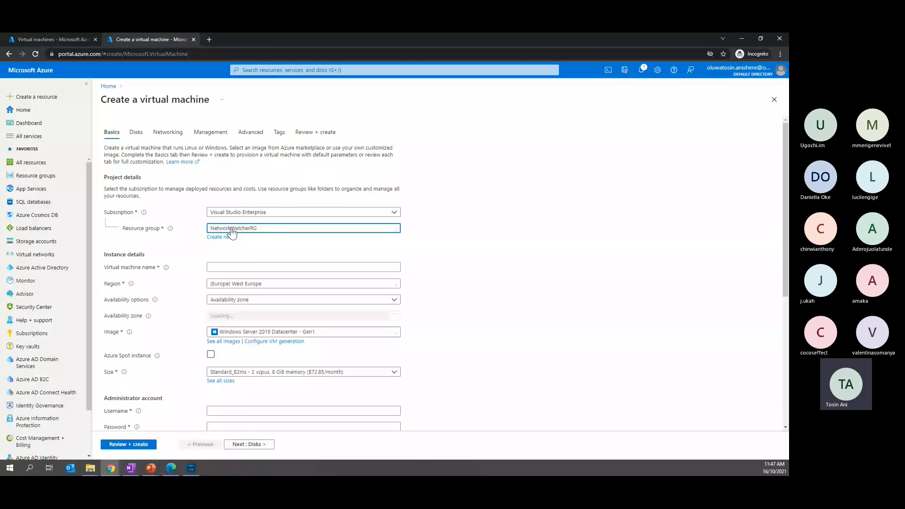
pyautogui.click(245, 228)
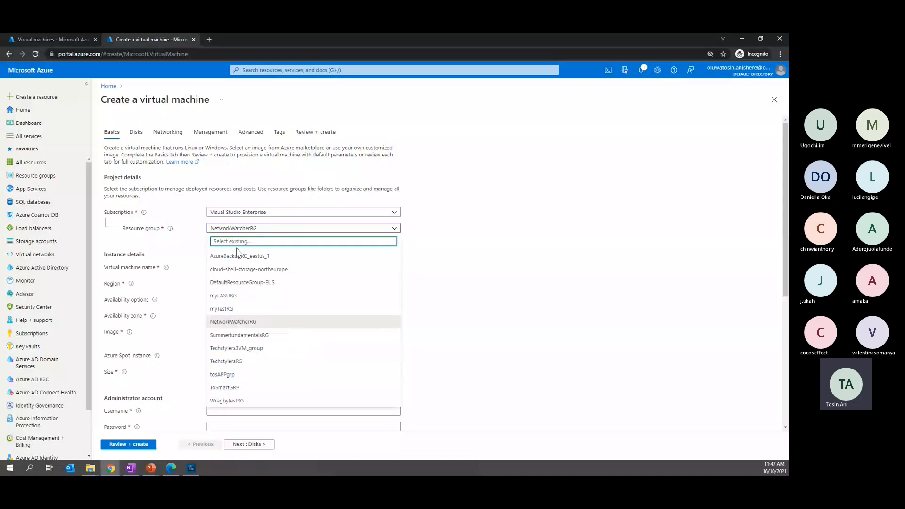
pyautogui.click(226, 361)
# Name the new virtual machine Techstylers4VM
pyautogui.click(228, 267)
pyautogui.write('Te')
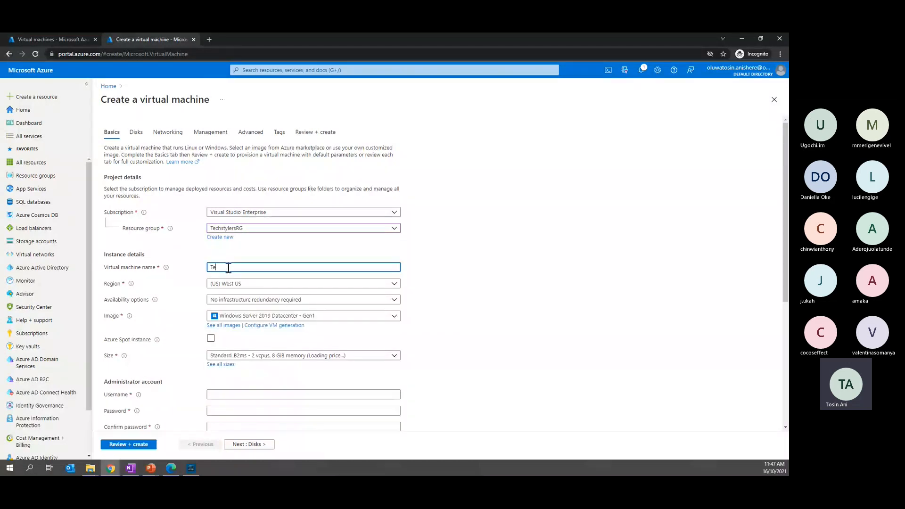
pyautogui.write('chst')
pyautogui.write('ylers4V')
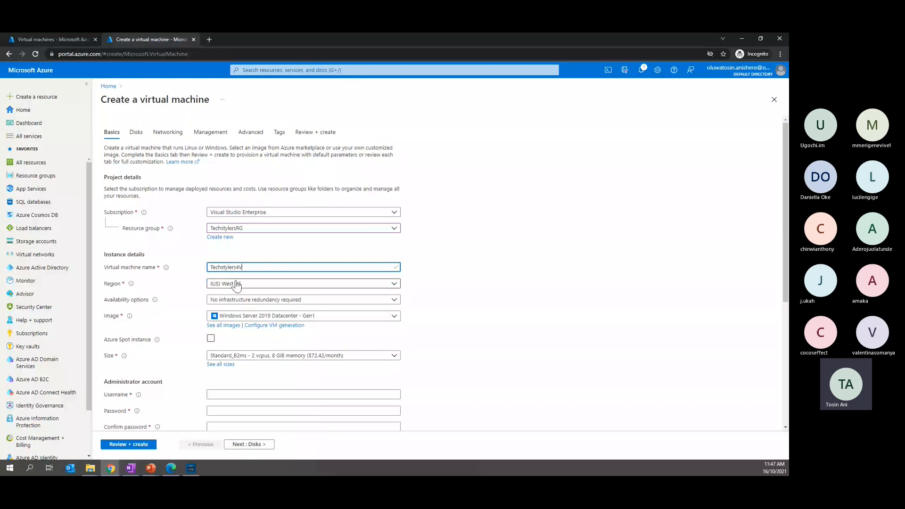
pyautogui.write('M')
# Copy the virtual machine name Techstylers4VM into the administrator account's username
pyautogui.scroll(-3, 211, 362)
pyautogui.moveTo(249, 145); pyautogui.dragTo(191, 140)
pyautogui.hotkey('ctrl', 'c')
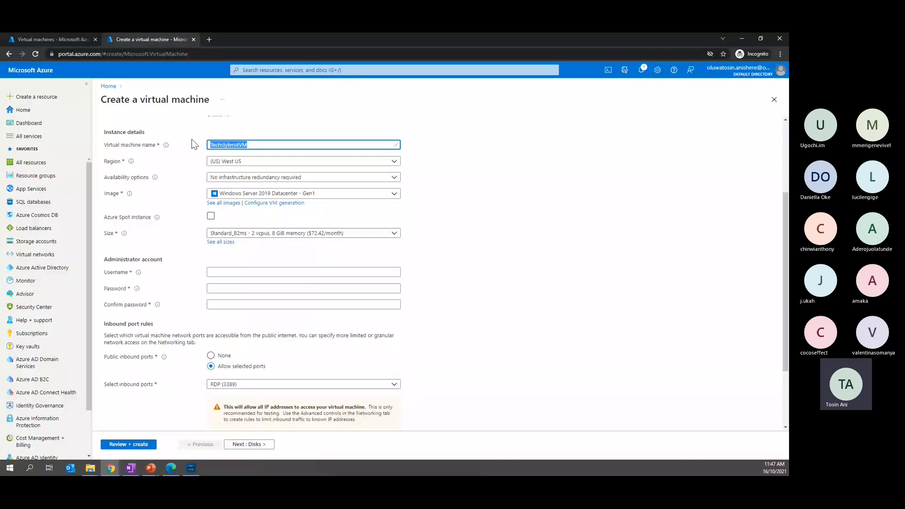
pyautogui.click(251, 274)
pyautogui.hotkey('ctrl', 'v')
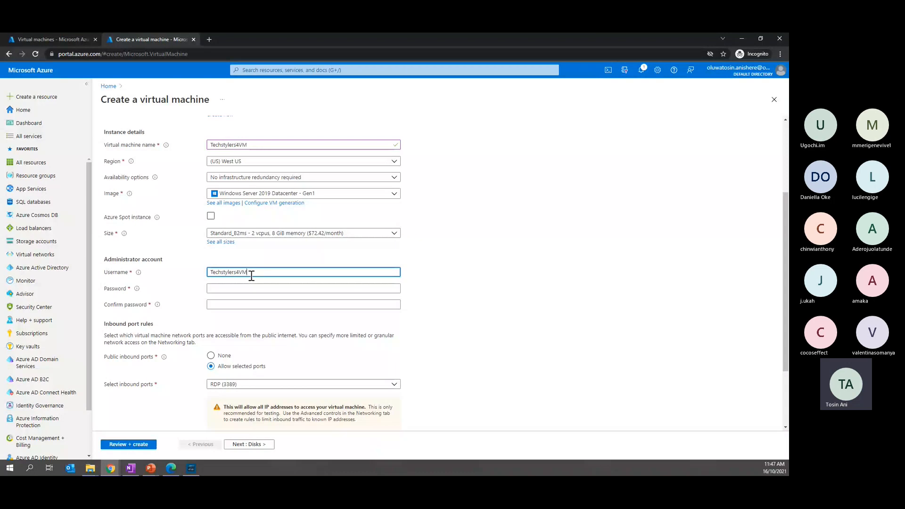
# Enter the administrator account password and confirm it
pyautogui.click(256, 288)
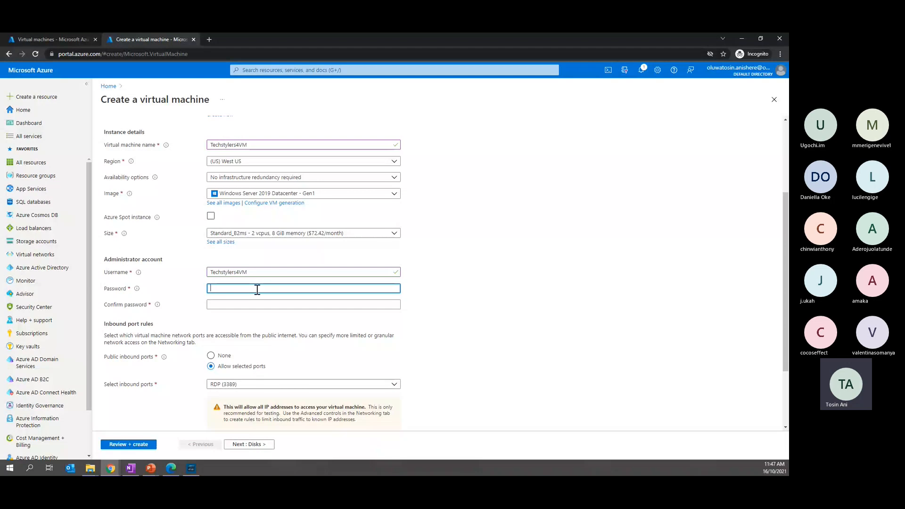
pyautogui.write('••••••••••')
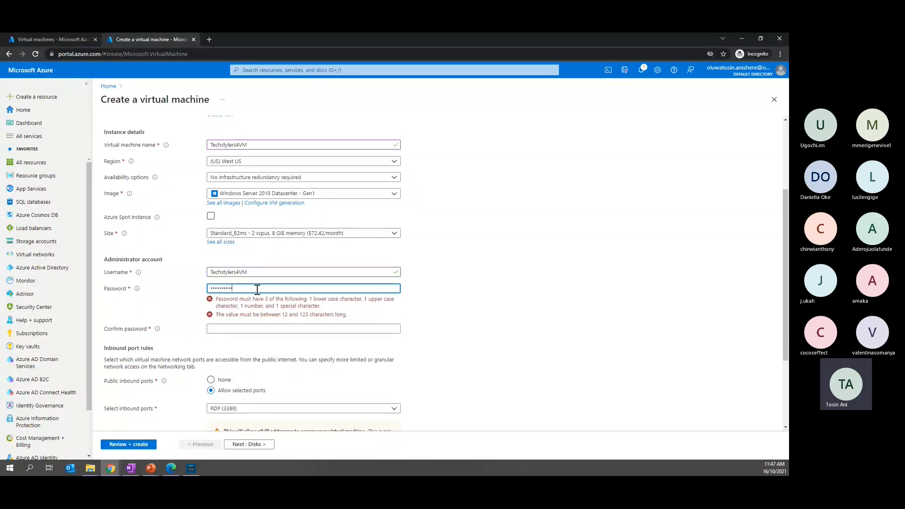
pyautogui.write('••')
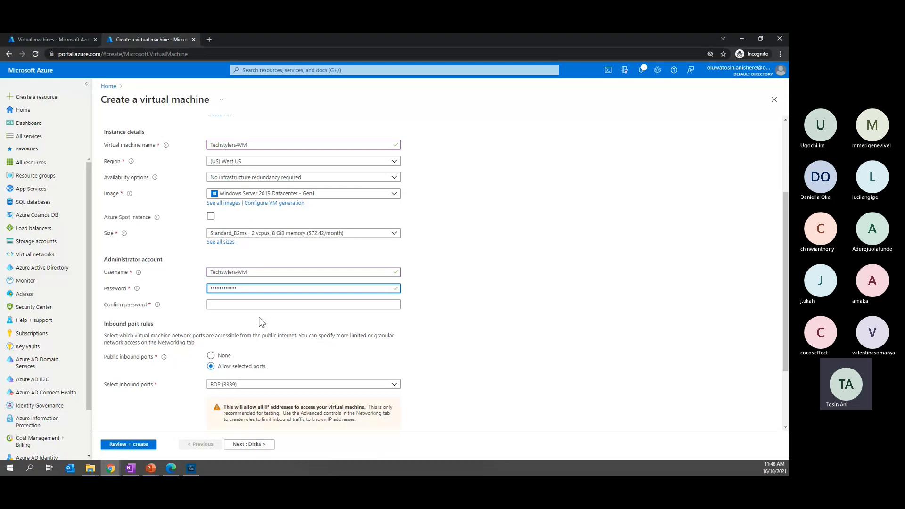
pyautogui.click(259, 308)
pyautogui.write('•••••••••••')
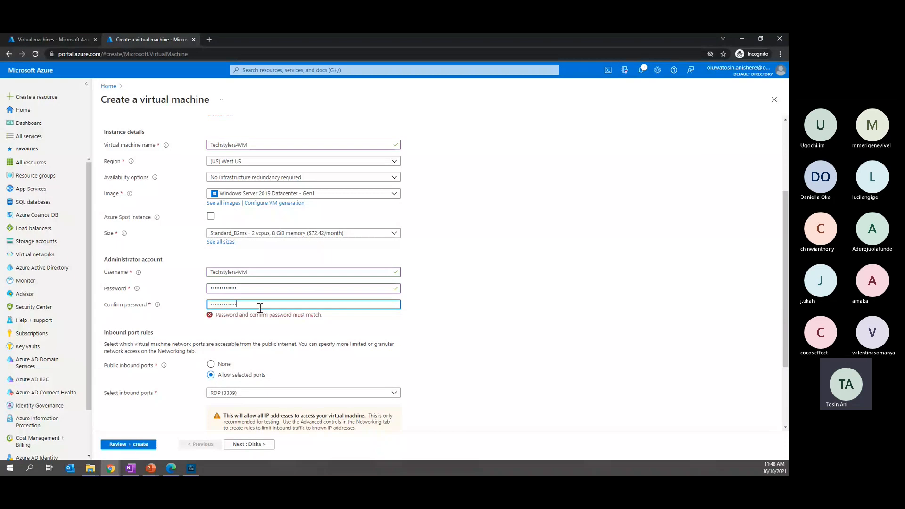
# Keep the default disk settings and select the existing virtual network myvnet2 for the new virtual machine's network interface
pyautogui.scroll(-2, 243, 390)
pyautogui.click(241, 444)
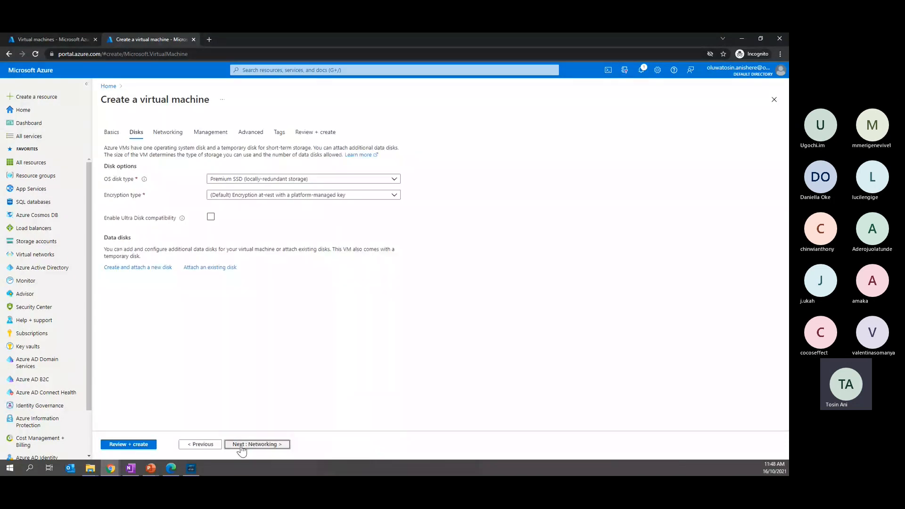
pyautogui.click(241, 446)
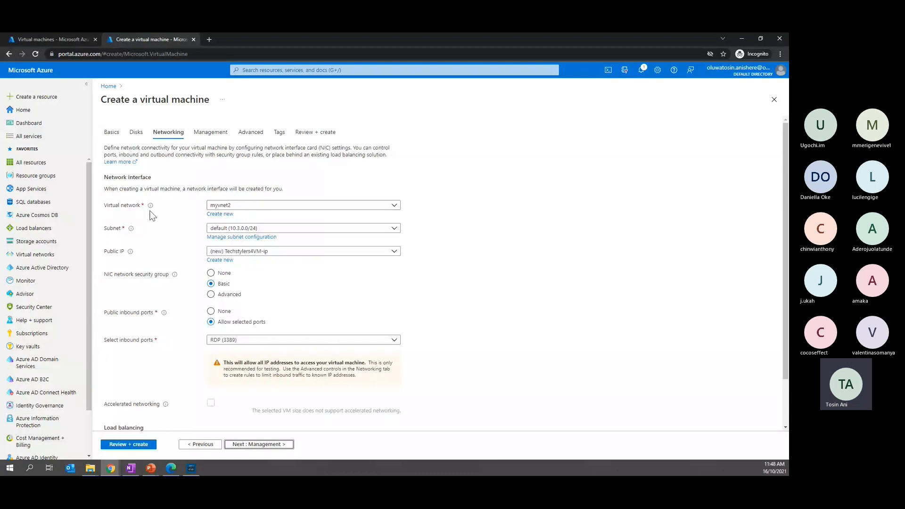
pyautogui.click(263, 208)
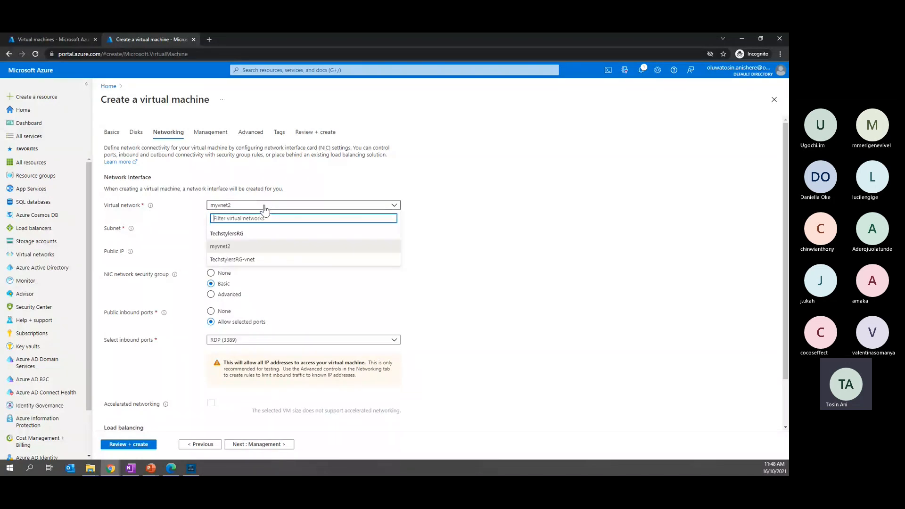
pyautogui.click(234, 247)
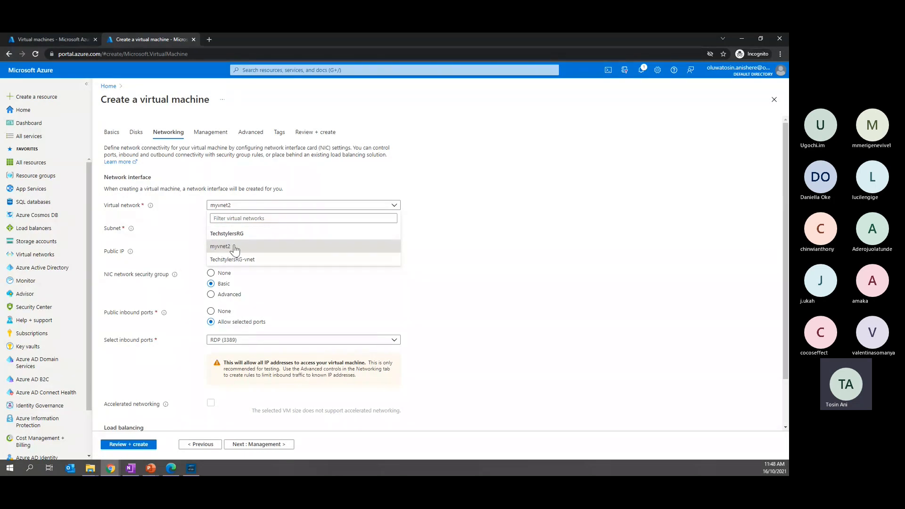
pyautogui.click(234, 248)
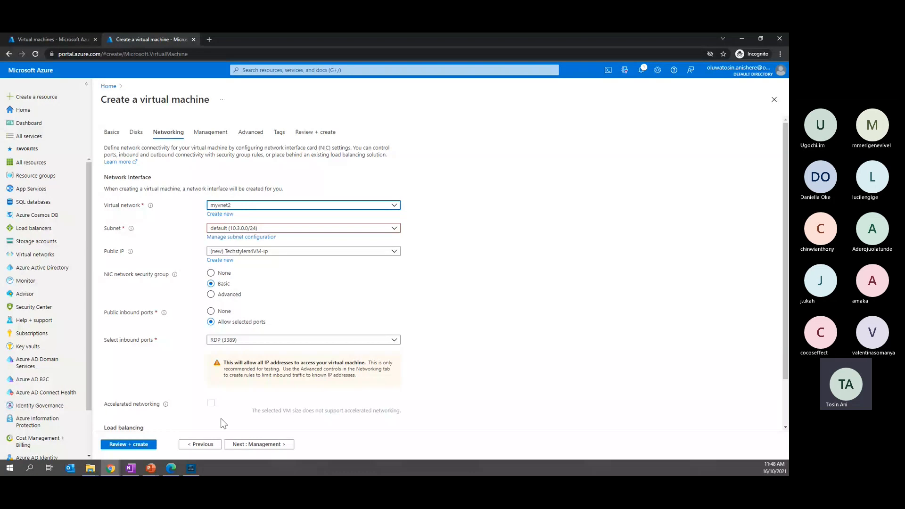
pyautogui.scroll(-2, 232, 412)
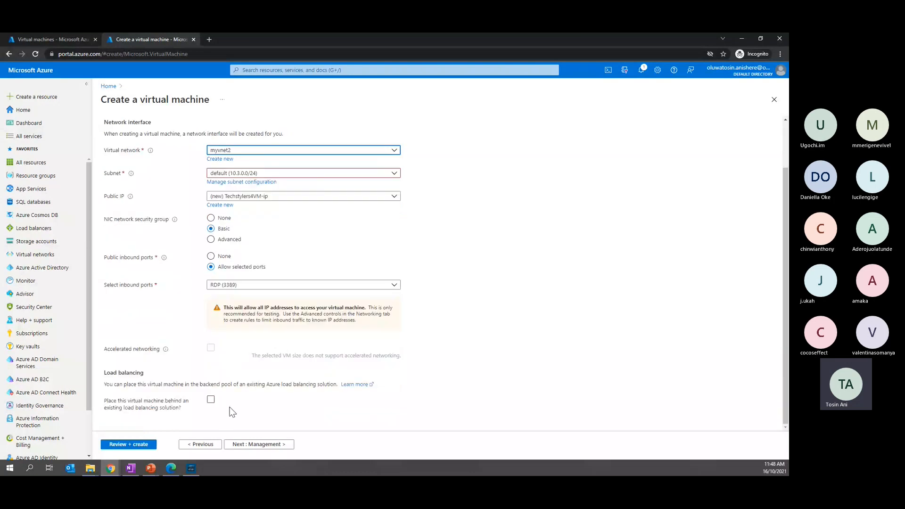
# Validate the configuration, create the Techstylers4VM virtual machine, and open the deployed resource's overview
pyautogui.click(135, 447)
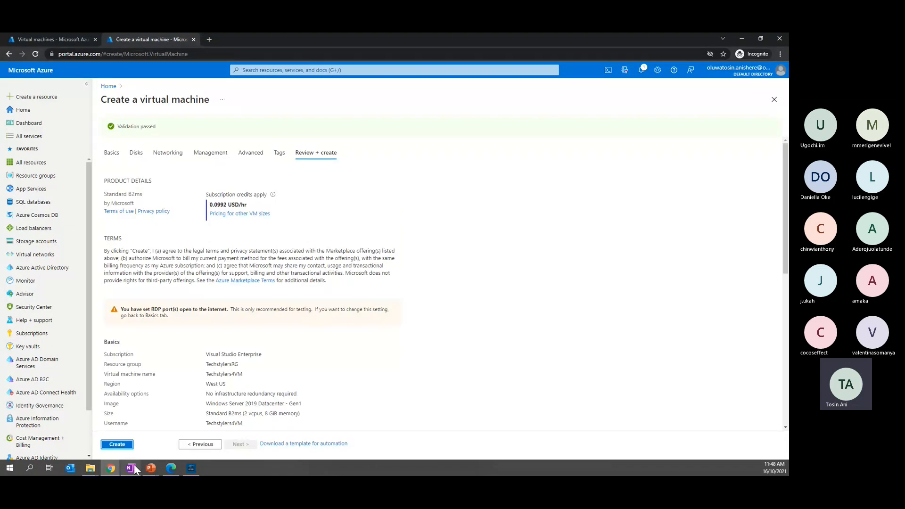
pyautogui.click(116, 443)
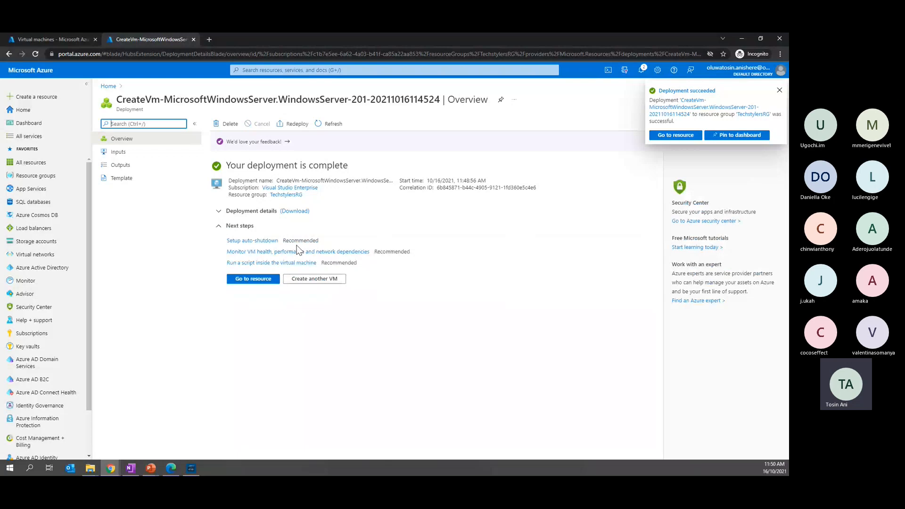
pyautogui.click(260, 284)
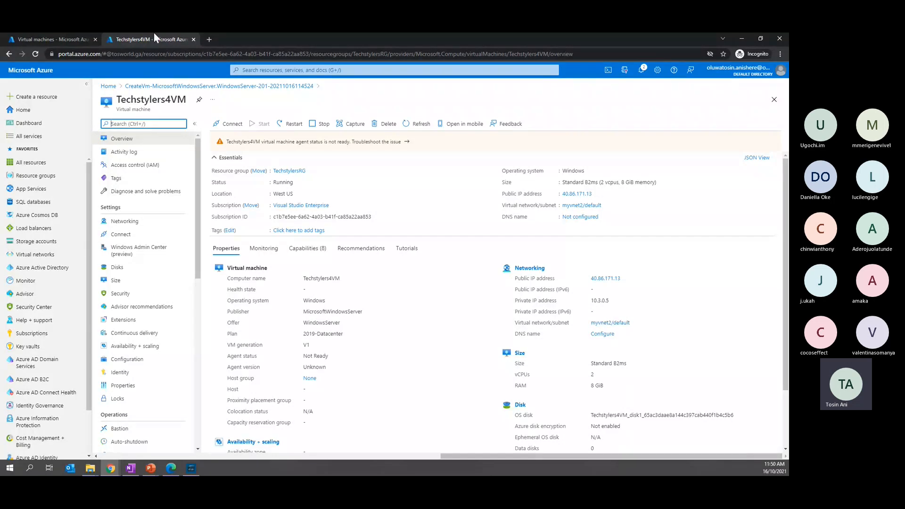
# Go back to the virtual machines list in the original tab, close the notifications, and reload the list
pyautogui.click(55, 37)
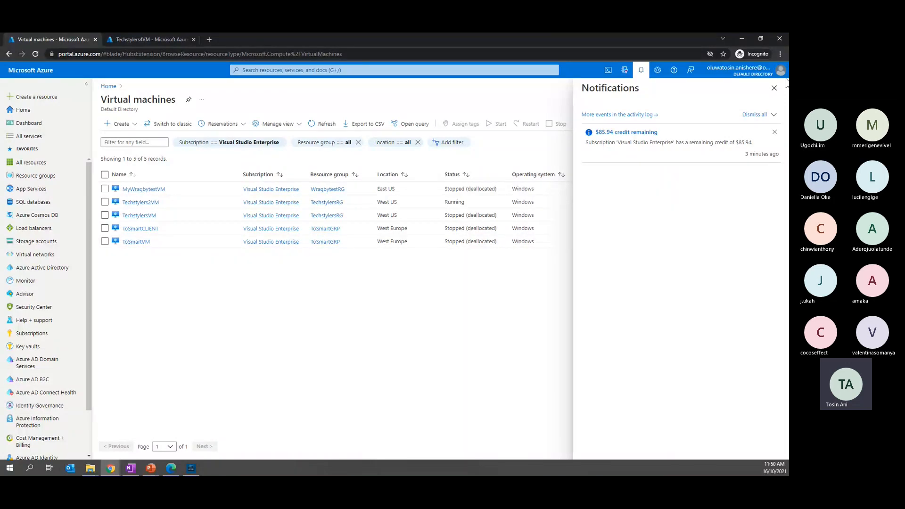
pyautogui.click(773, 88)
pyautogui.click(35, 53)
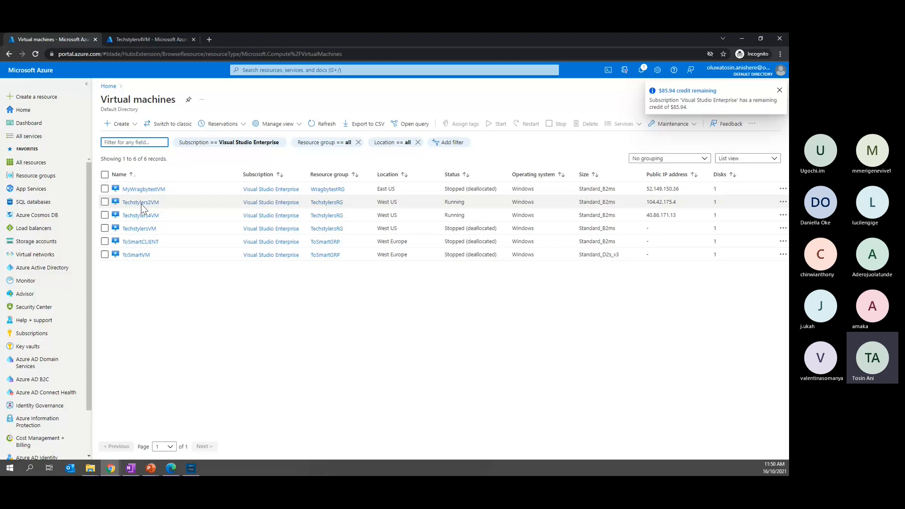
# Open Techstylers2VM from the virtual machines list and download its RDP file for a connection over the public IP address
pyautogui.moveTo(142, 204)
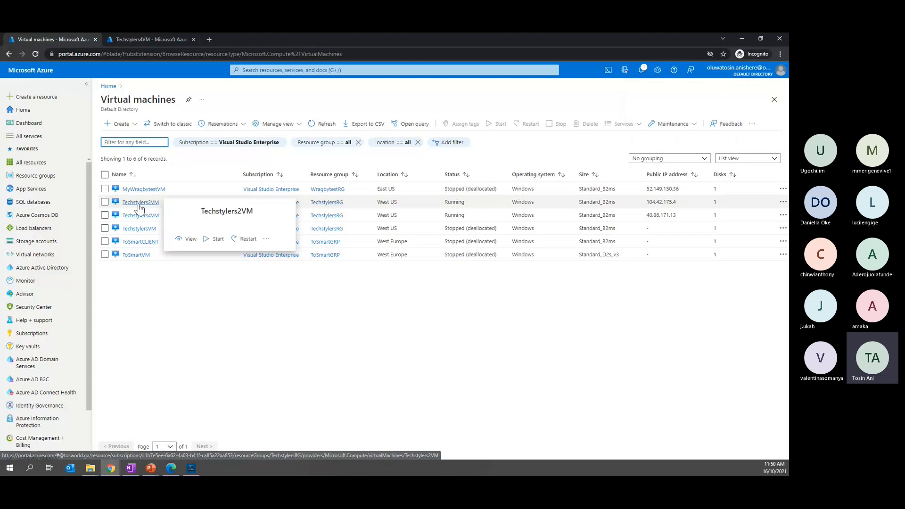
pyautogui.click(138, 206)
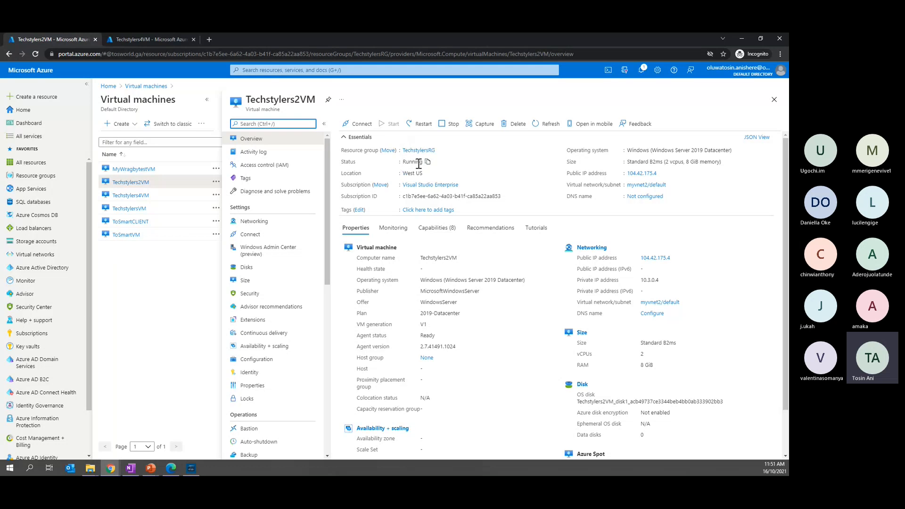
pyautogui.click(357, 125)
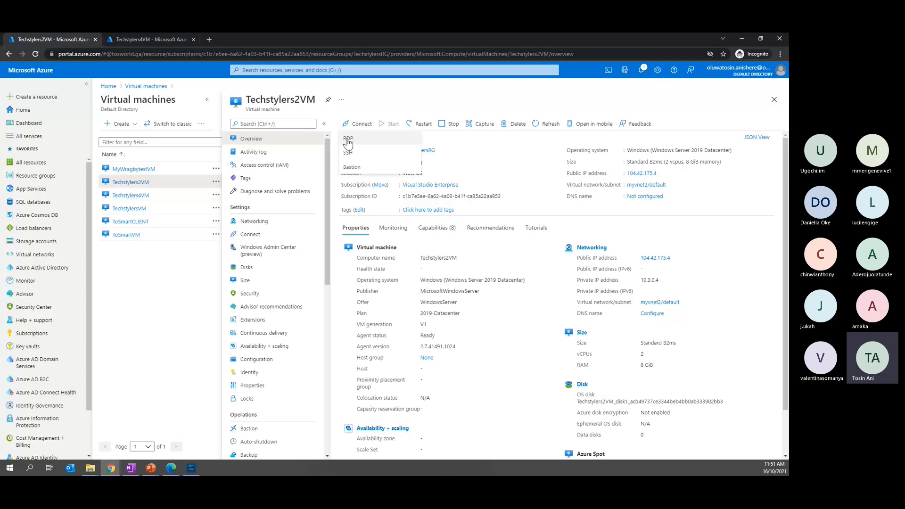
pyautogui.click(348, 139)
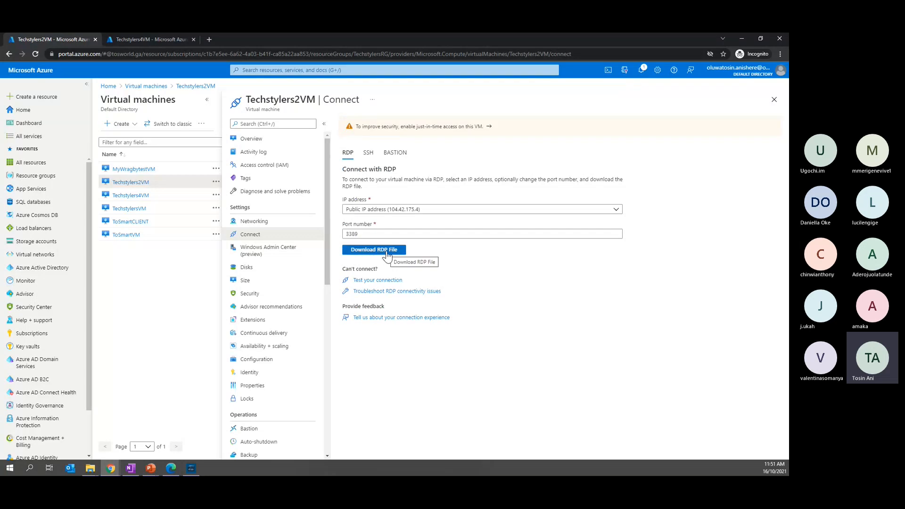
pyautogui.click(385, 253)
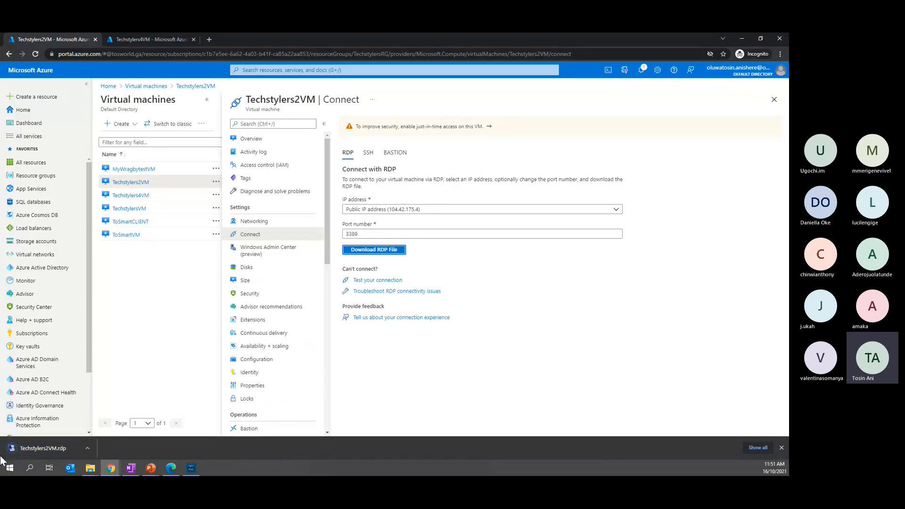
# Open the downloaded Techstylers2VM.rdp file and proceed with the remote connection despite the unknown publisher
pyautogui.click(87, 445)
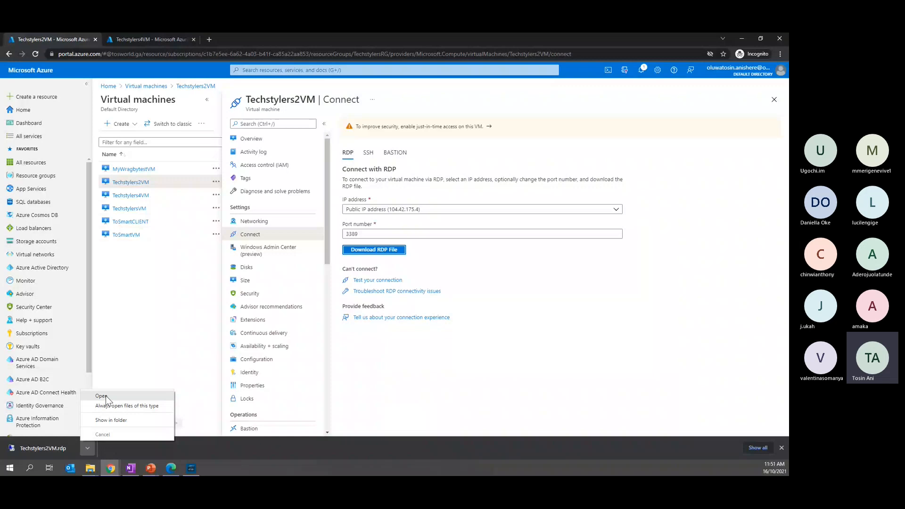
pyautogui.click(106, 395)
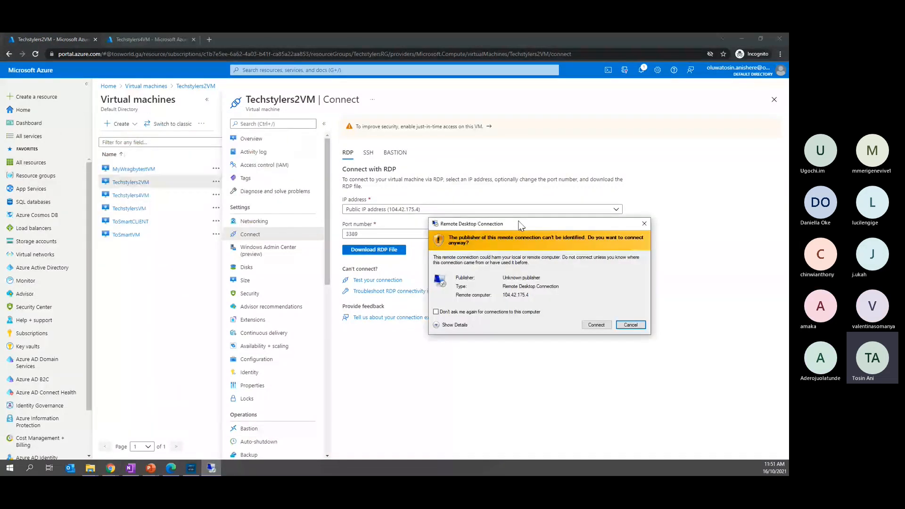
pyautogui.click(566, 282)
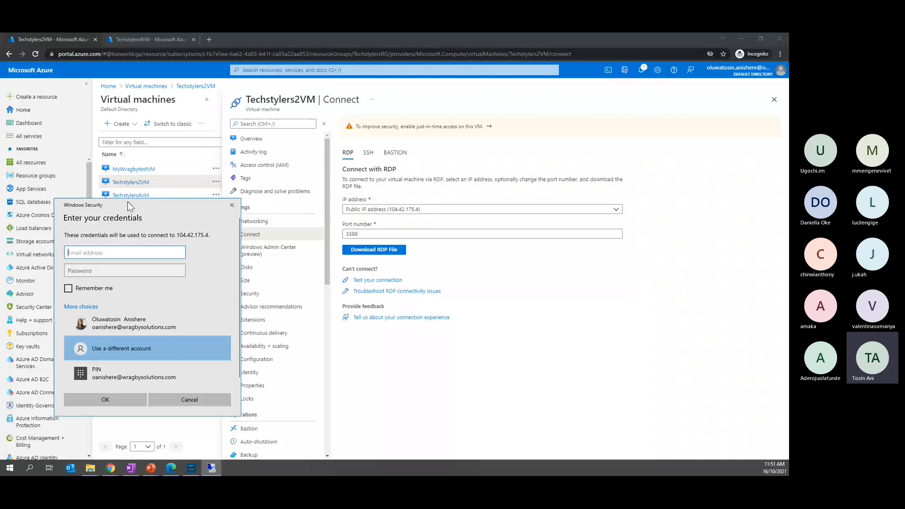
# Sign in to the Techstylers2VM remote connection with the username TechStylers2VM and the account password
pyautogui.moveTo(127, 202); pyautogui.dragTo(508, 216)
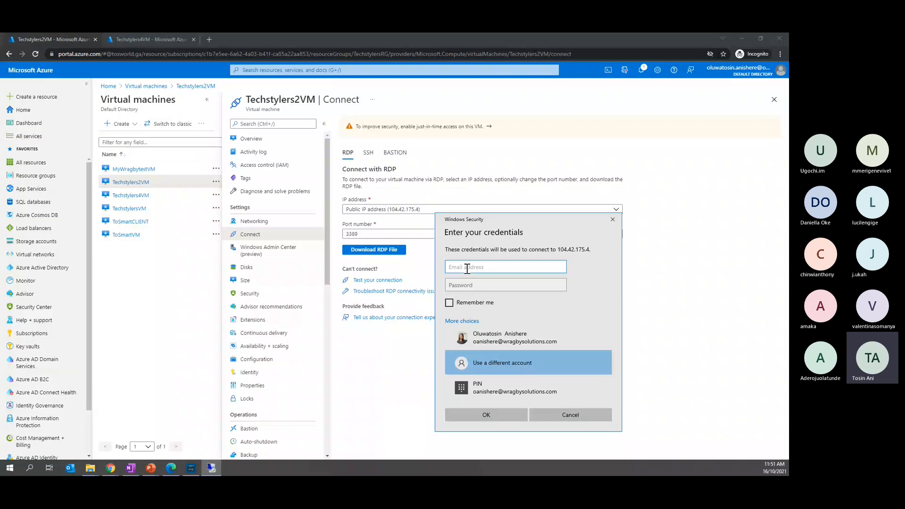
pyautogui.write('TechStylers2VM')
pyautogui.write('2')
pyautogui.click(478, 285)
pyautogui.write('••••')
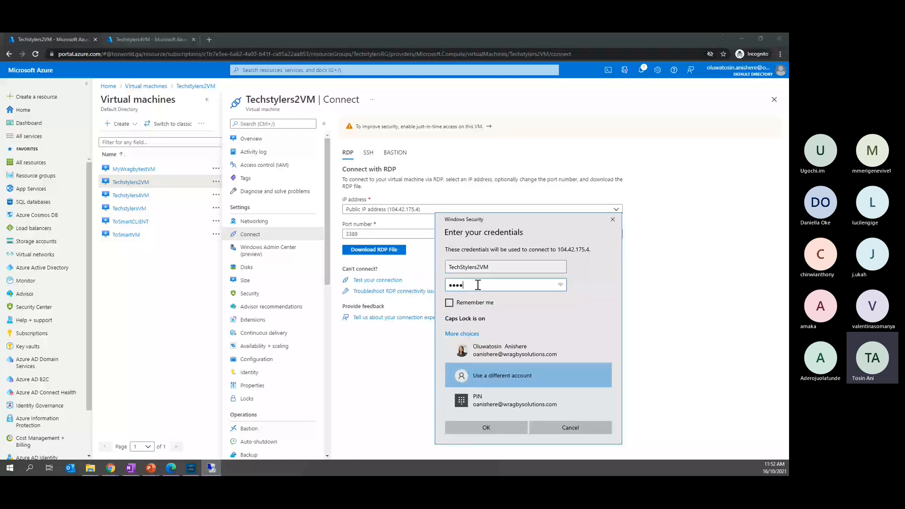
pyautogui.press('capslock')
pyautogui.write('•••••••')
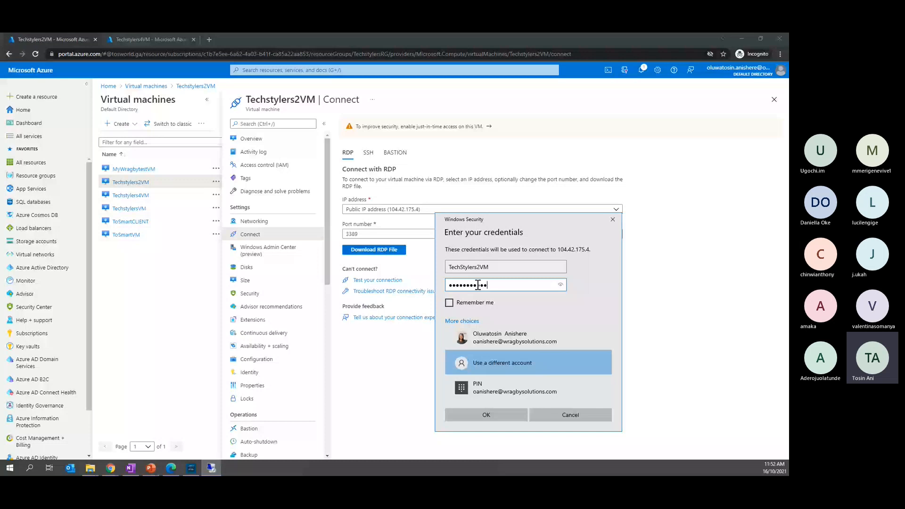
pyautogui.press('Return')
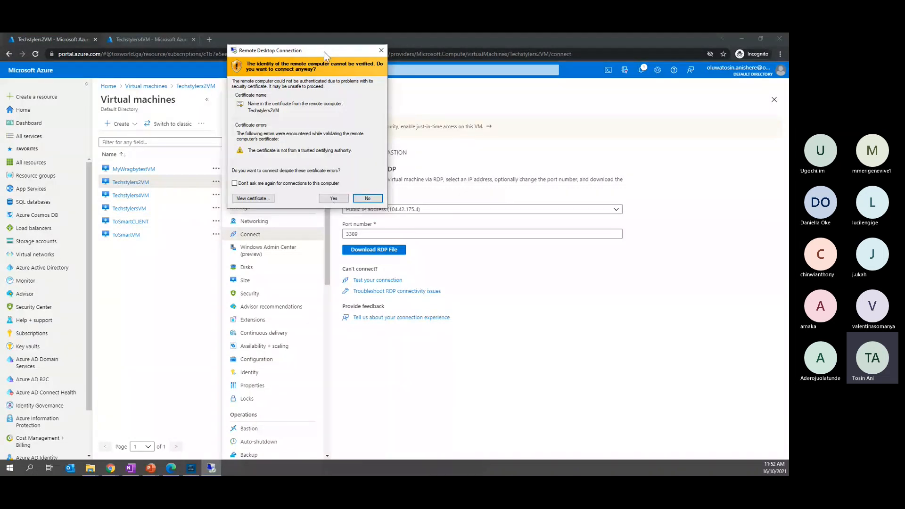
# Accept the untrusted certificate of Techstylers2VM and allow the machine to be discoverable on its network
pyautogui.moveTo(323, 52); pyautogui.dragTo(395, 153)
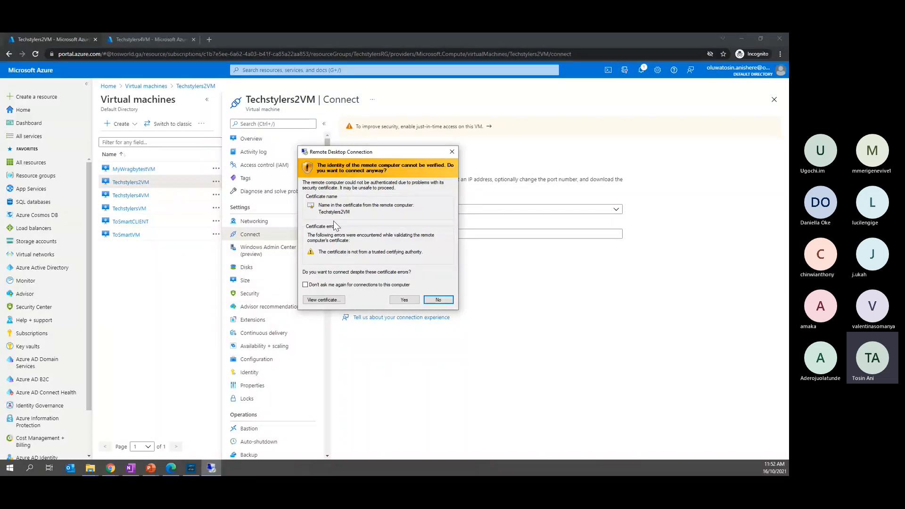
pyautogui.click(399, 300)
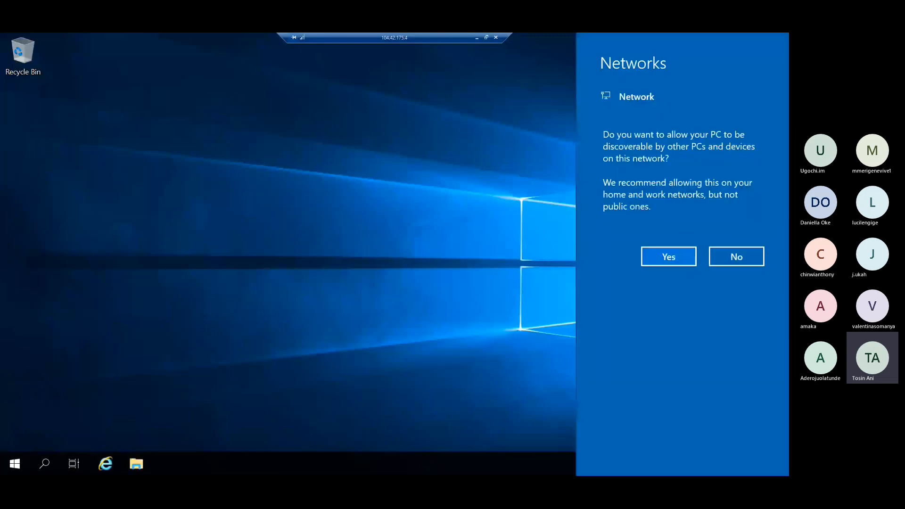
pyautogui.click(667, 258)
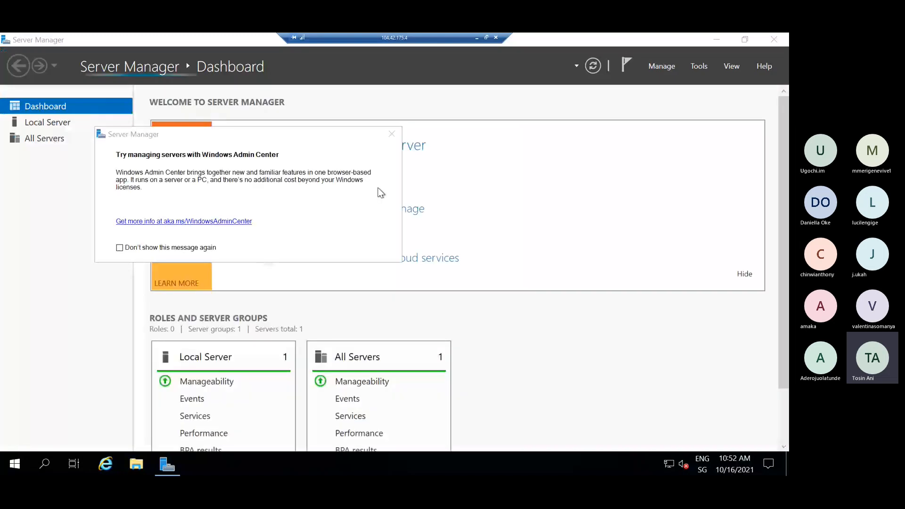
# Clear Server Manager and its Windows Admin Center message off the desktop, and run Windows PowerShell ISE as administrator
pyautogui.click(391, 134)
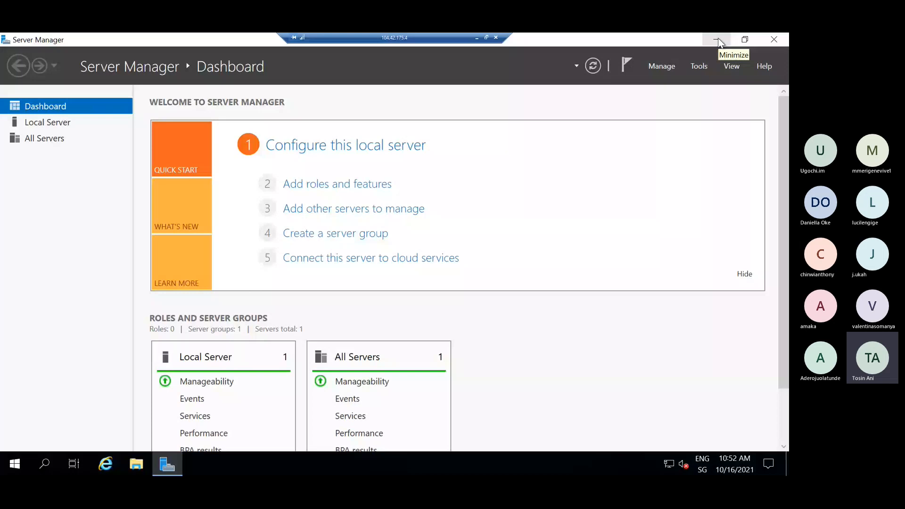
pyautogui.click(717, 40)
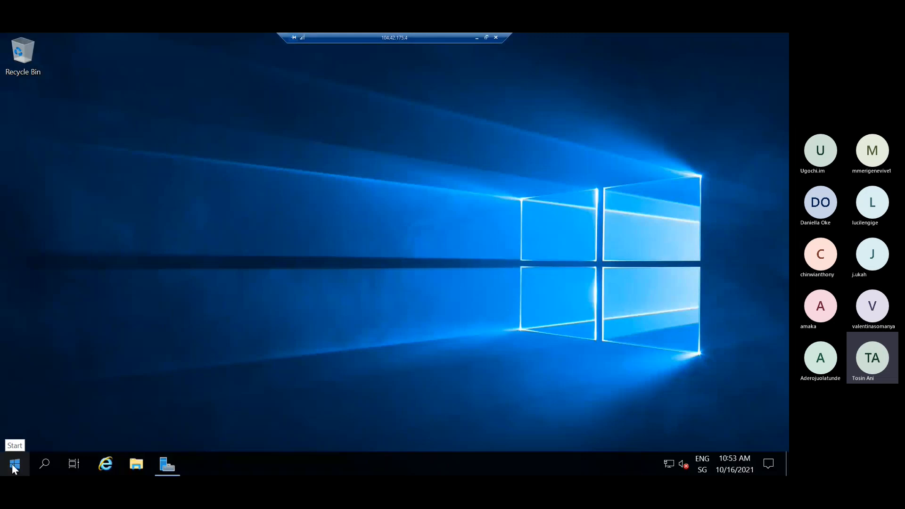
pyautogui.click(39, 471)
pyautogui.write('powers')
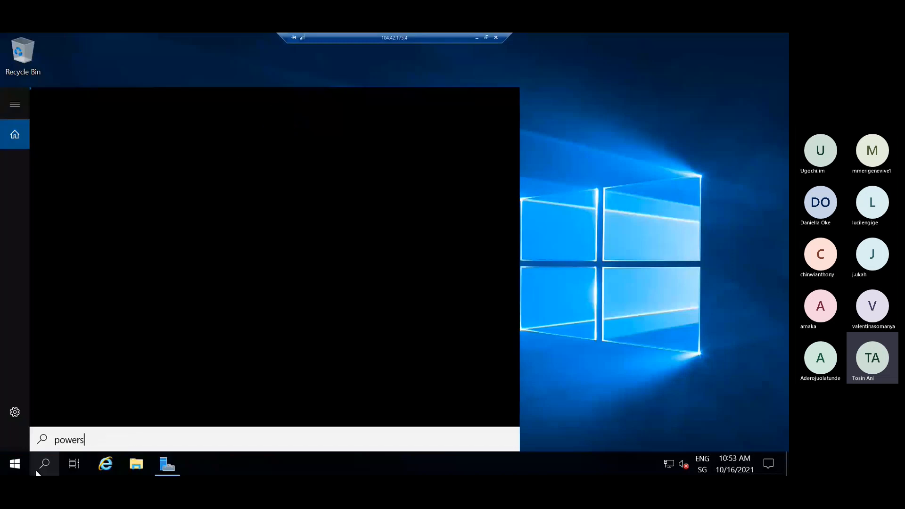
pyautogui.write('hell')
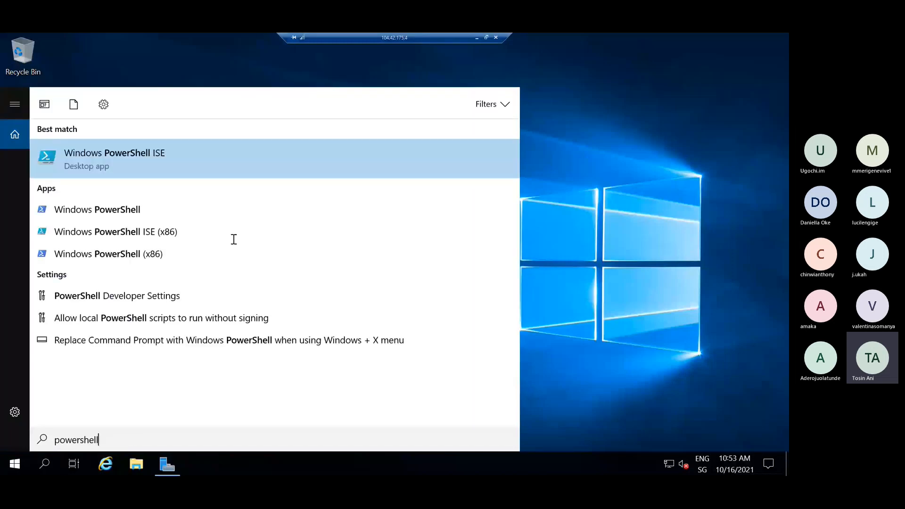
pyautogui.rightClick(216, 159)
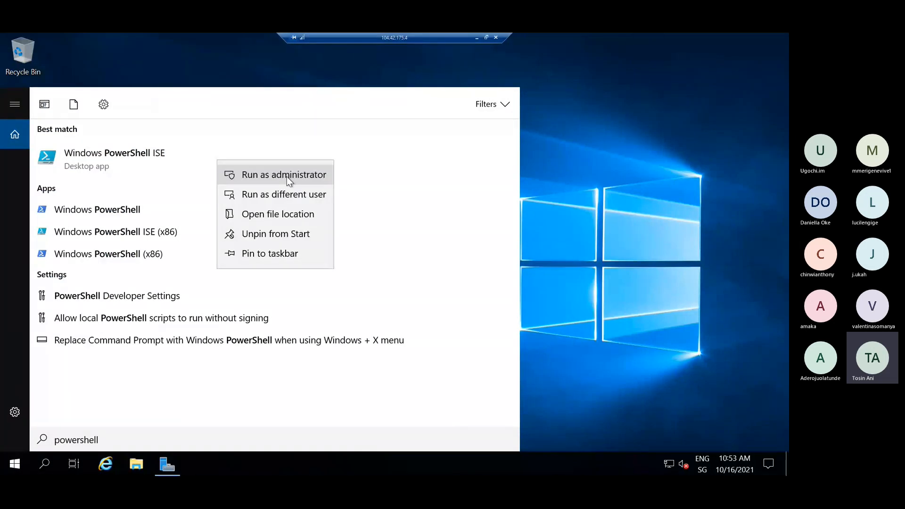
pyautogui.click(287, 177)
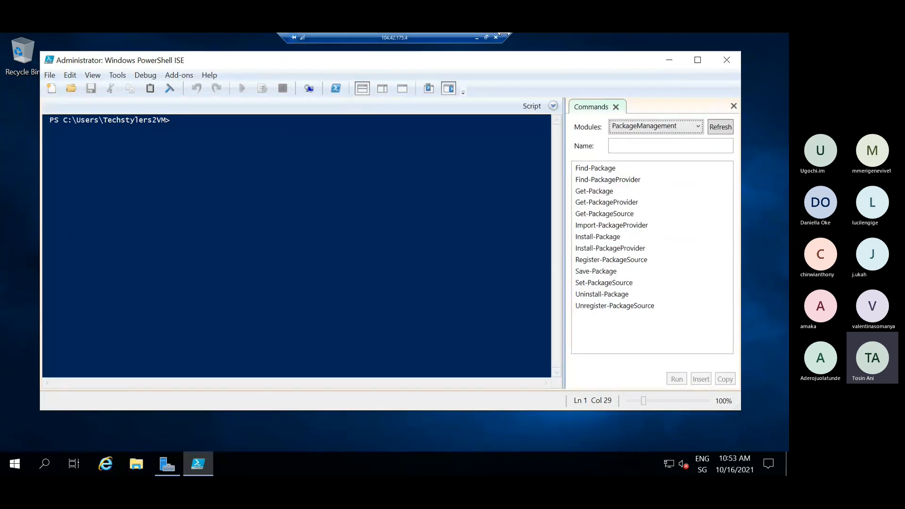
# Test connectivity to the second virtual machine by running "ping Techstylers4VM" in the PowerShell console
pyautogui.click(199, 122)
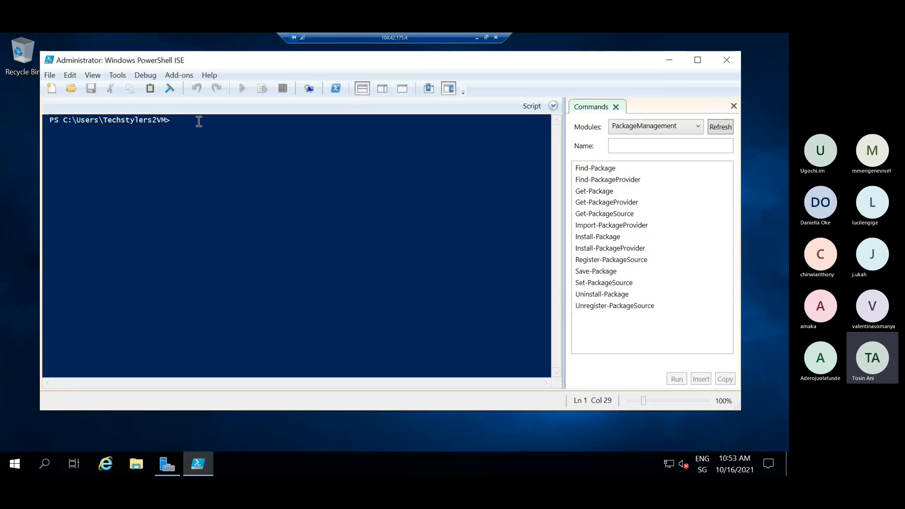
pyautogui.write('ping')
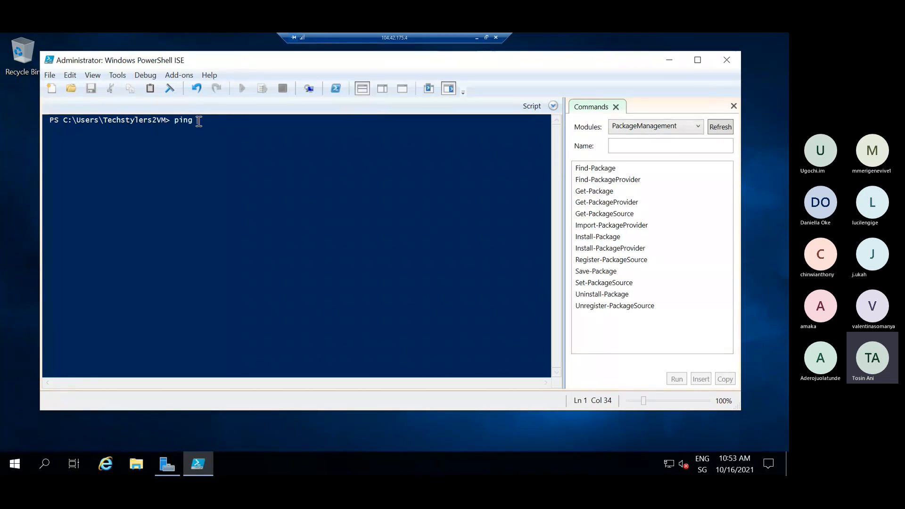
pyautogui.write('ech')
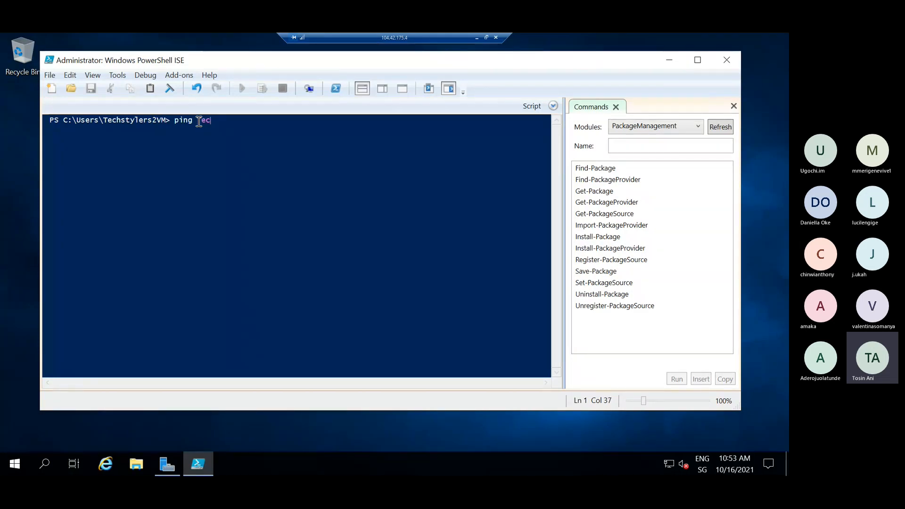
pyautogui.write('sylers4VM')
pyautogui.click(220, 121)
pyautogui.write('t')
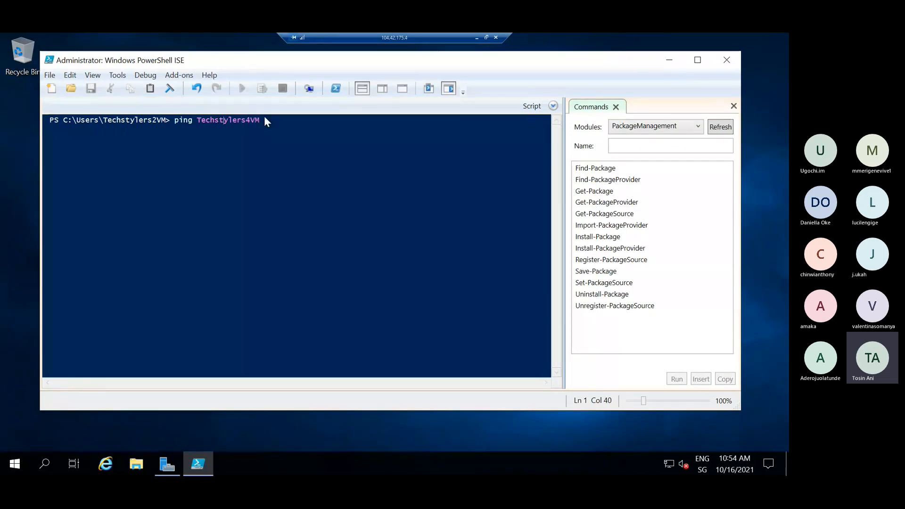
pyautogui.press('Right')
pyautogui.press('Right')
pyautogui.press('Return')
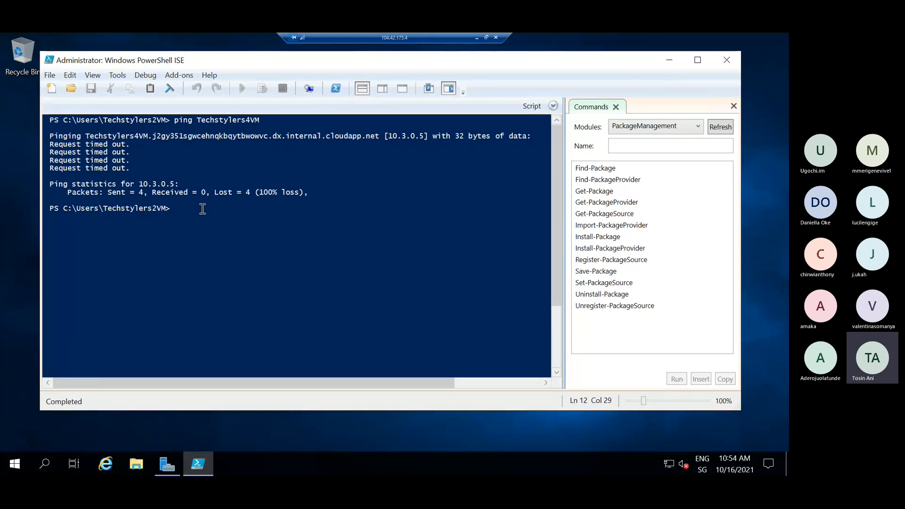
# Return to the Azure portal, download the RDP file for Techstylers4VM's public IP address, and open it to connect
pyautogui.click(484, 36)
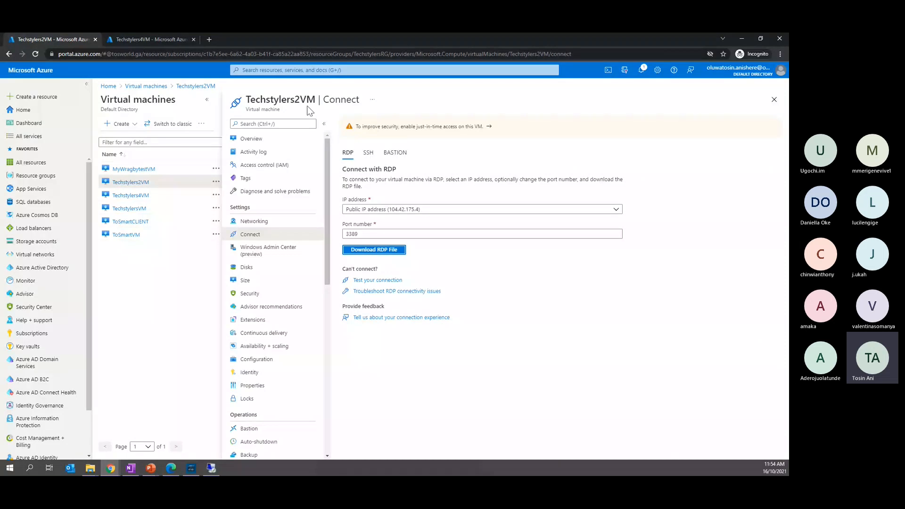
pyautogui.click(152, 38)
pyautogui.click(238, 249)
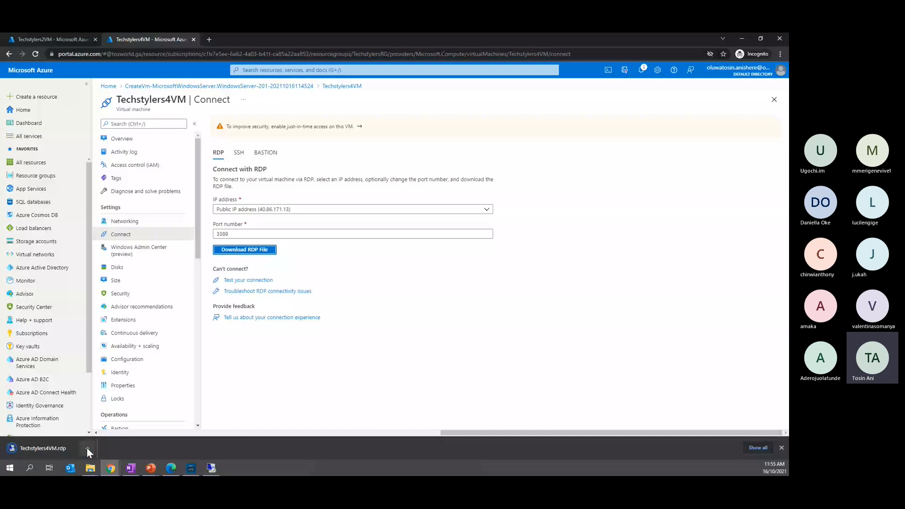
pyautogui.click(86, 447)
pyautogui.click(102, 395)
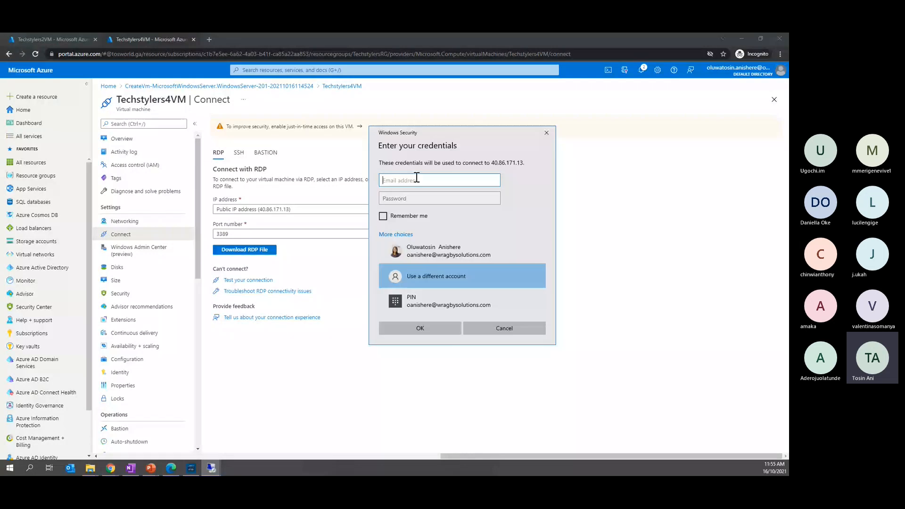
# Sign in to the Techstylers4VM remote connection with the username Techstylers4VM and the account password
pyautogui.write('Techstylers4')
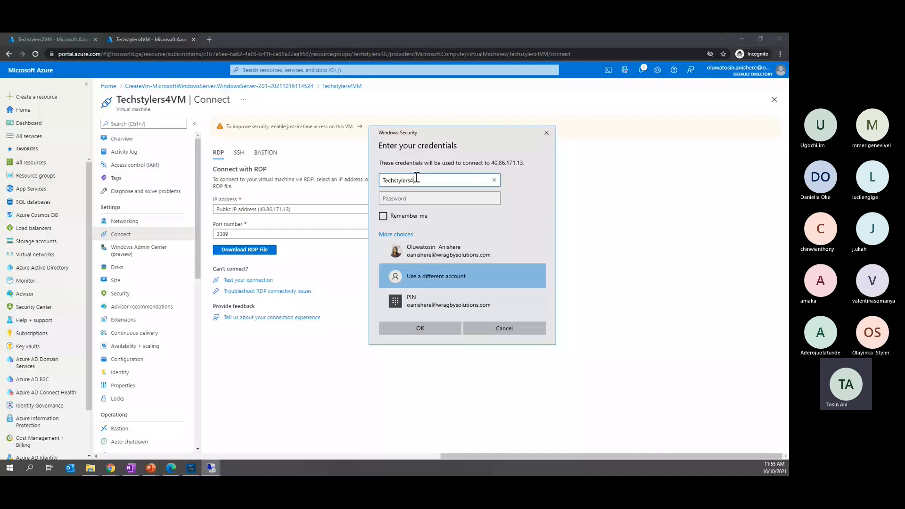
pyautogui.write('VM')
pyautogui.click(419, 198)
pyautogui.write('***')
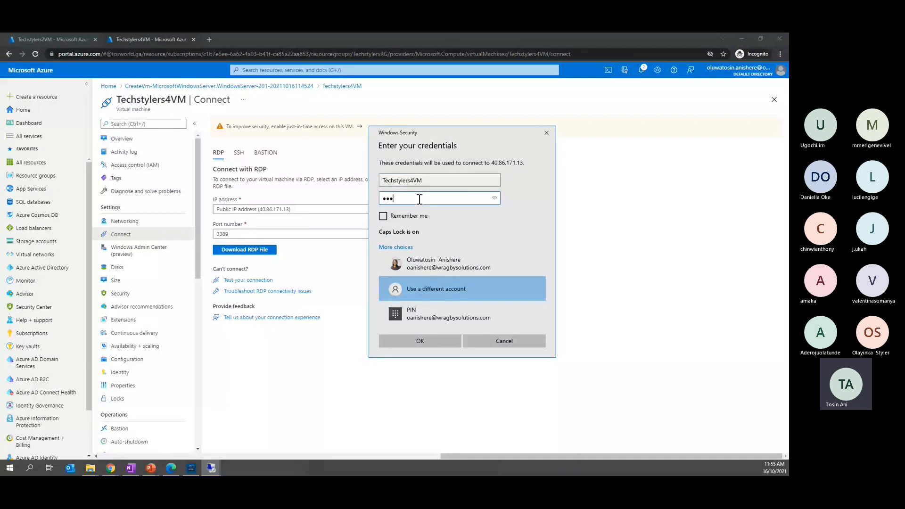
pyautogui.write('********')
pyautogui.press('Return')
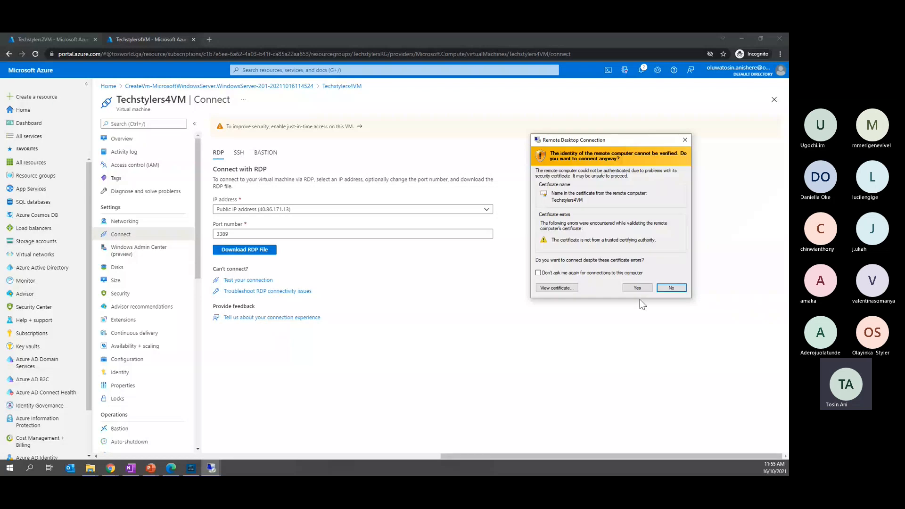
# Accept the untrusted certificate of Techstylers4VM and allow the machine to be discoverable on its network
pyautogui.click(637, 288)
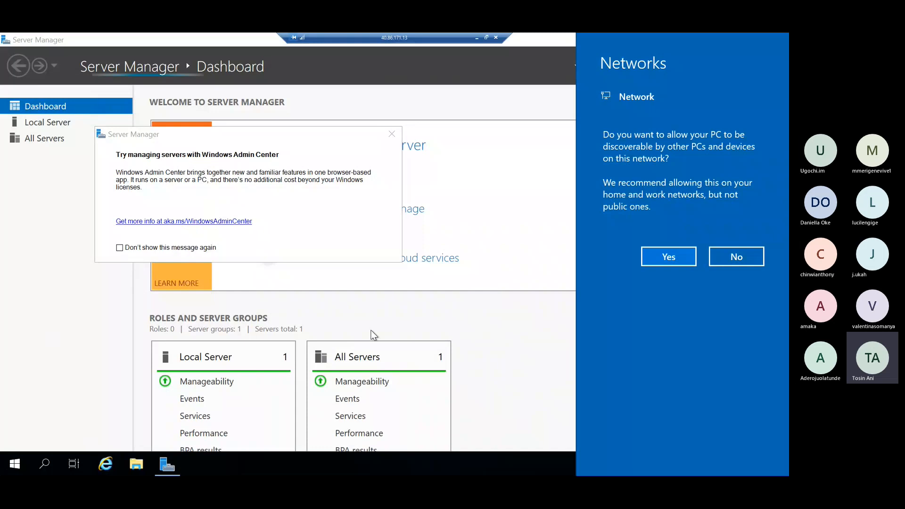
pyautogui.click(667, 263)
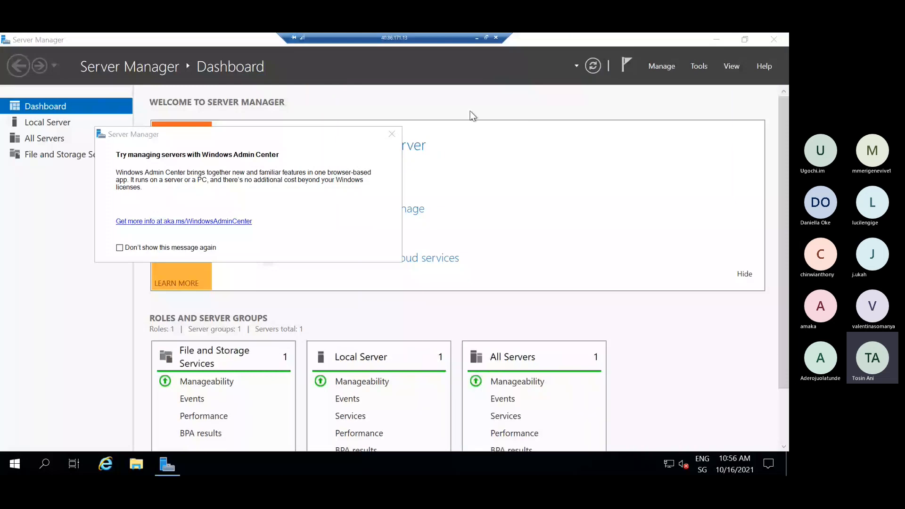
# Switch to the Techstylers2VM remote session to view its ping output, and return to the Techstylers4VM session
pyautogui.click(477, 38)
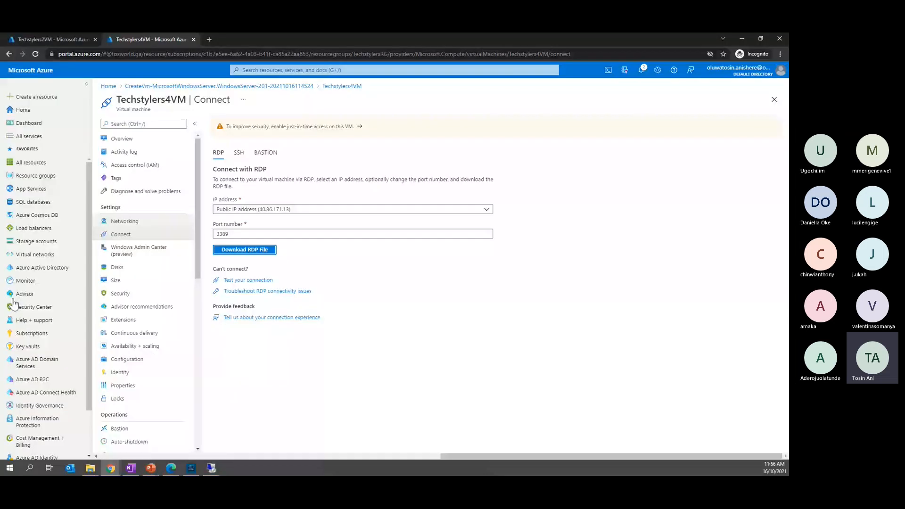
pyautogui.click(209, 471)
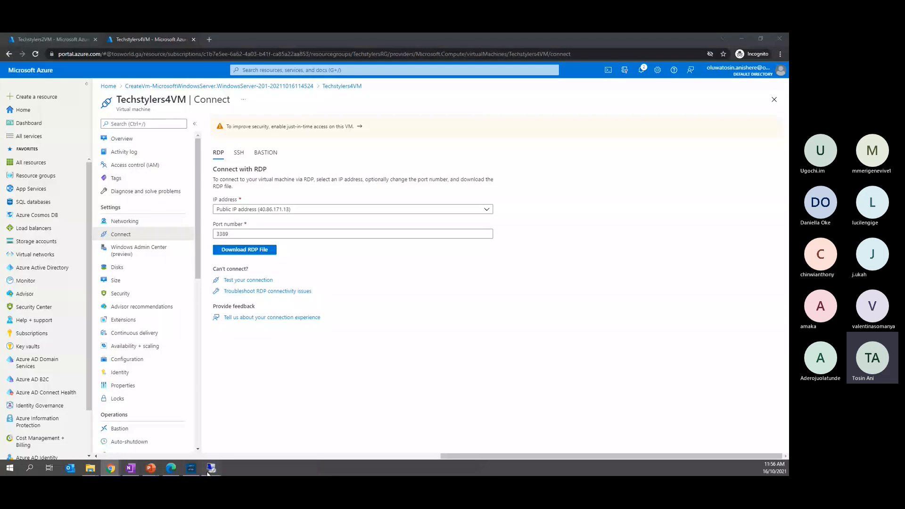
pyautogui.moveTo(209, 470)
pyautogui.click(175, 423)
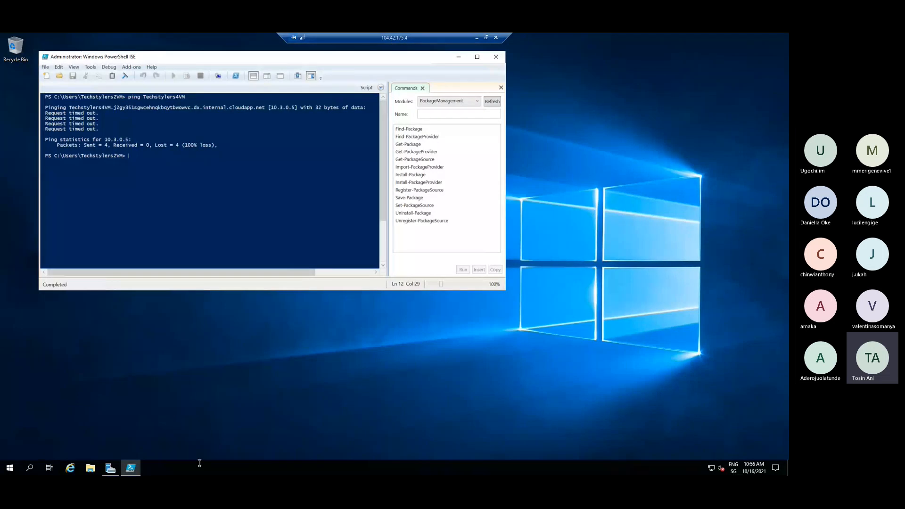
pyautogui.click(475, 36)
pyautogui.moveTo(211, 466)
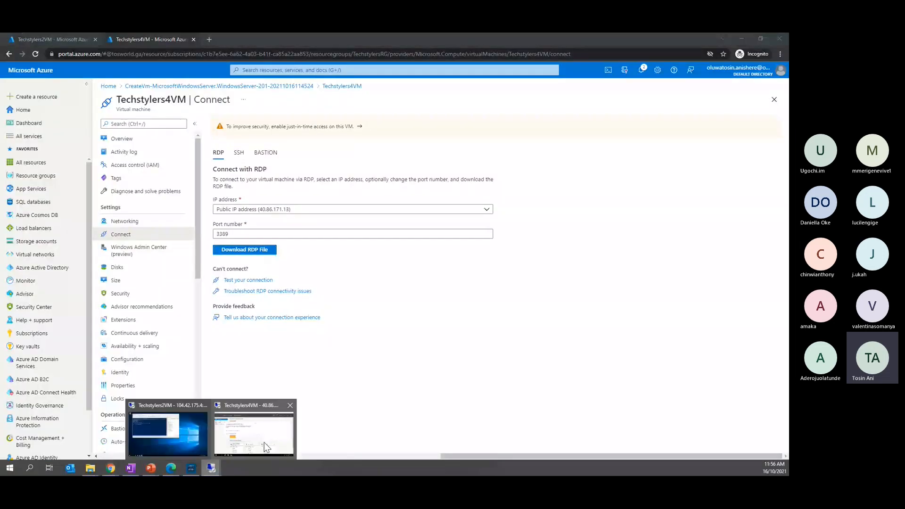
pyautogui.click(264, 442)
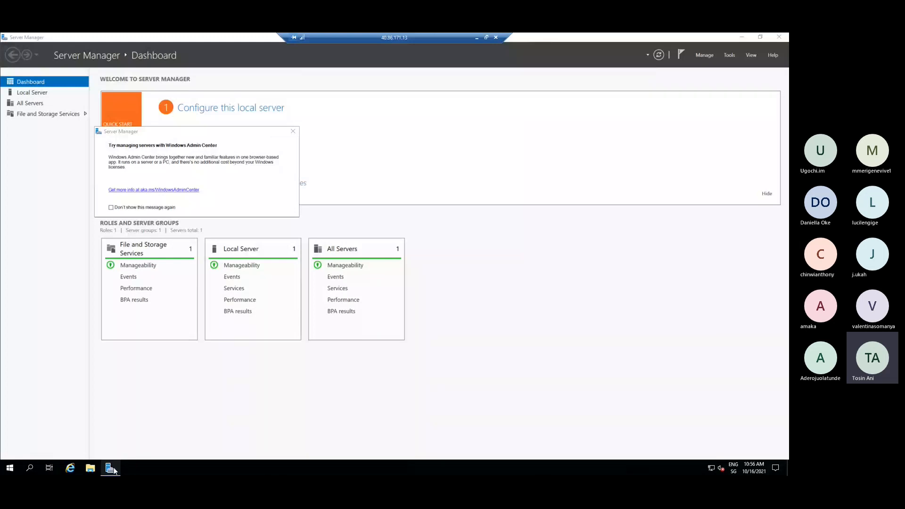
pyautogui.moveTo(115, 469)
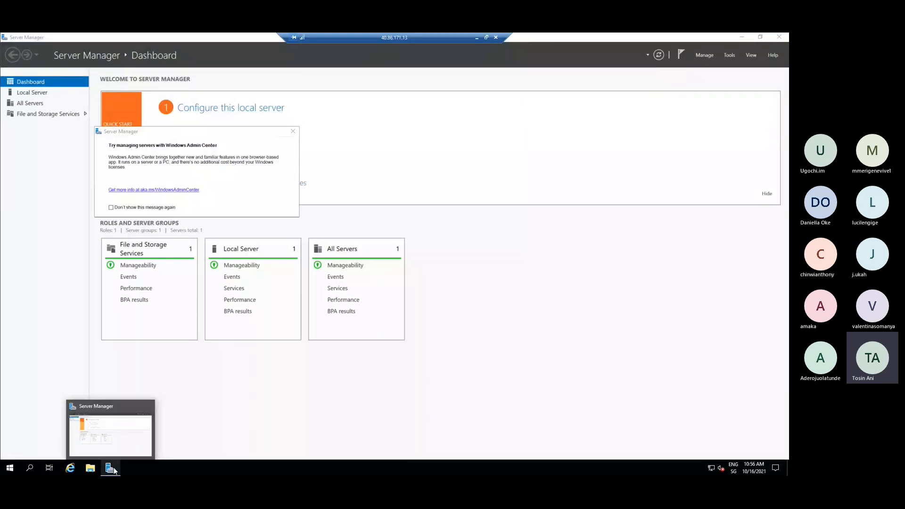
# Find Windows PowerShell on Techstylers4VM and run it as administrator
pyautogui.click(114, 470)
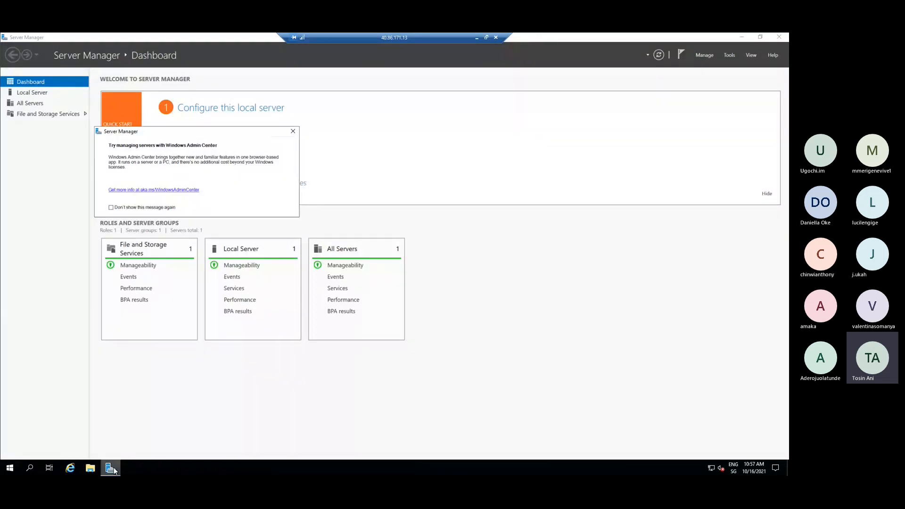
pyautogui.click(30, 468)
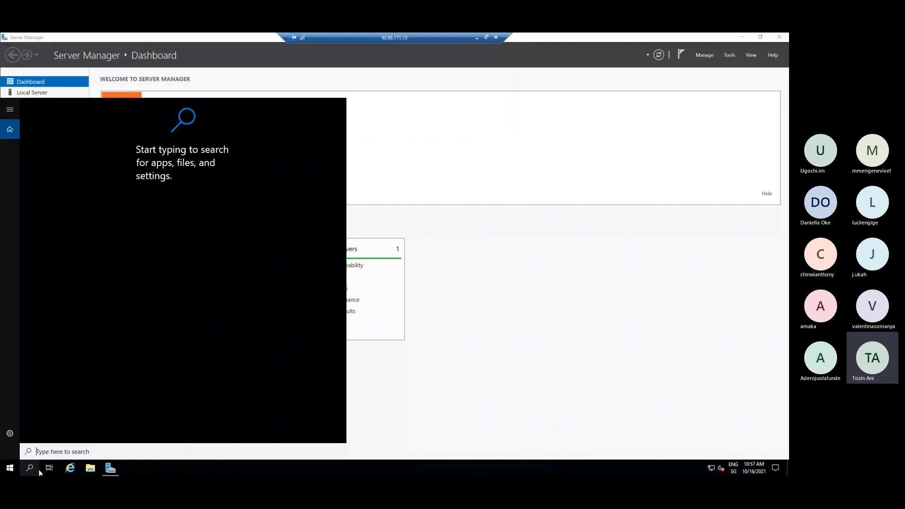
pyautogui.write('poe')
pyautogui.press('BackSpace')
pyautogui.write('w')
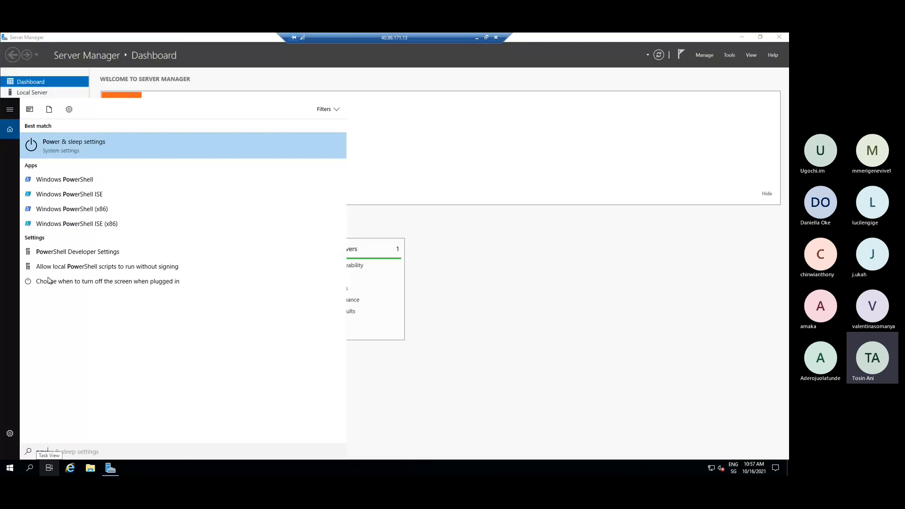
pyautogui.rightClick(89, 182)
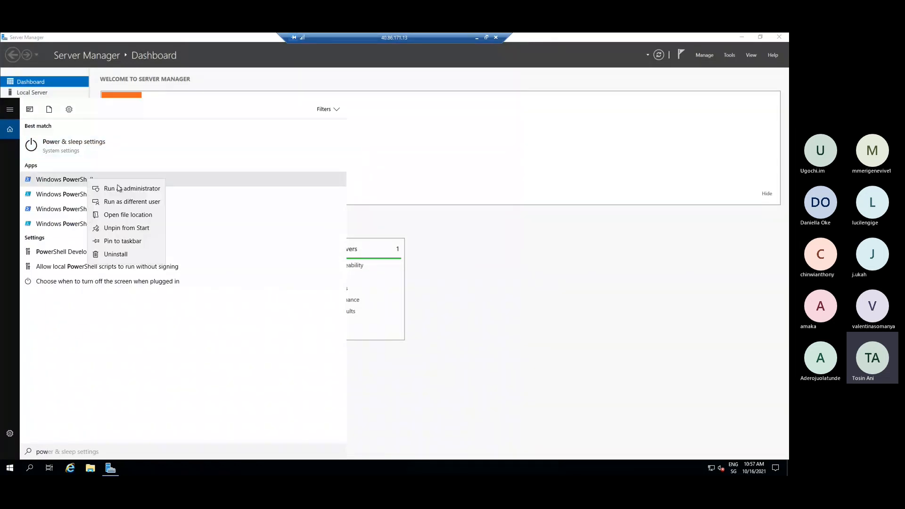
pyautogui.click(121, 189)
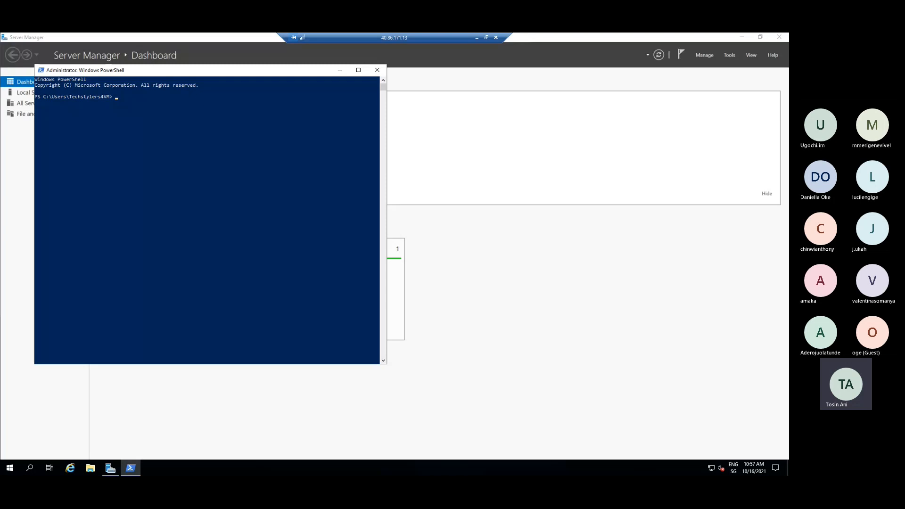
# Run ping Techstylers2VM from PowerShell on Techstylers4VM to test communication with that machine
pyautogui.write('ping Tech')
pyautogui.write('y')
pyautogui.press('BackSpace')
pyautogui.press('BackSpace')
pyautogui.write('stylers')
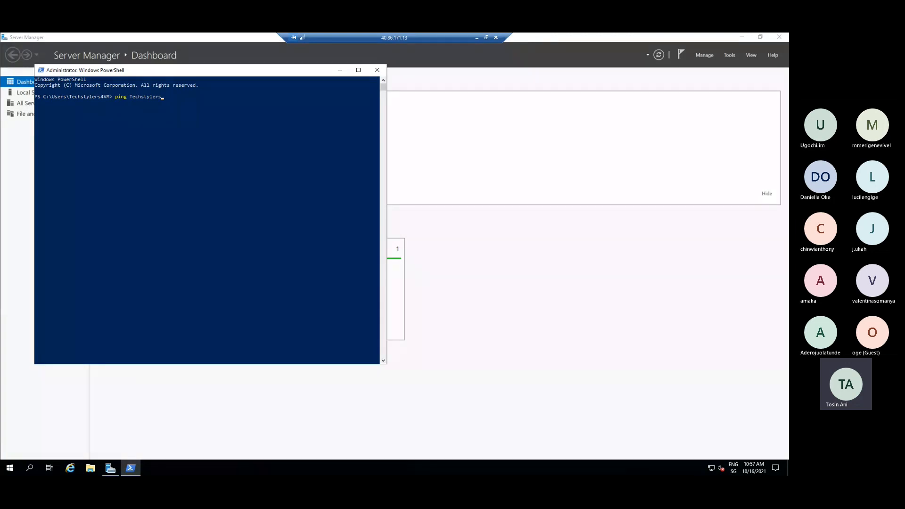
pyautogui.write('2VM')
pyautogui.press('Return')
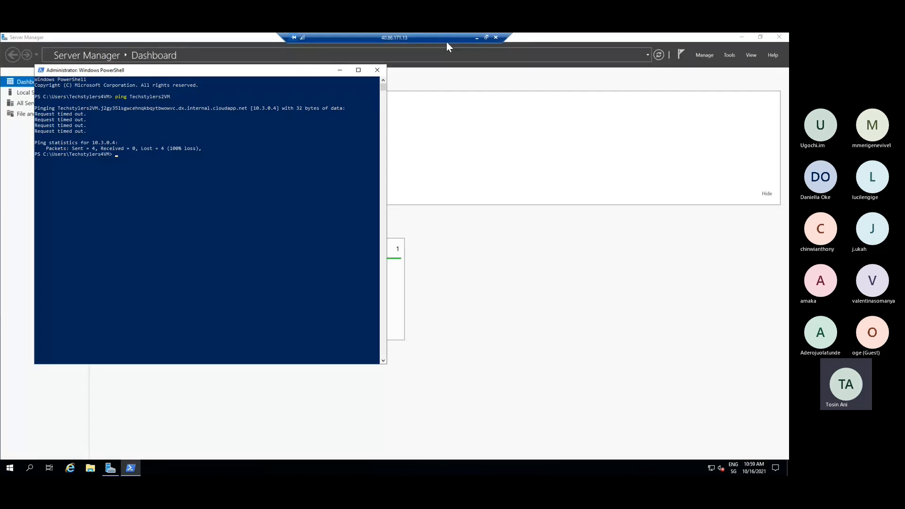
# Review the ping output on Techstylers4VM, then minimize that session and switch to Techstylers2VM to compare its ping output
pyautogui.click(137, 466)
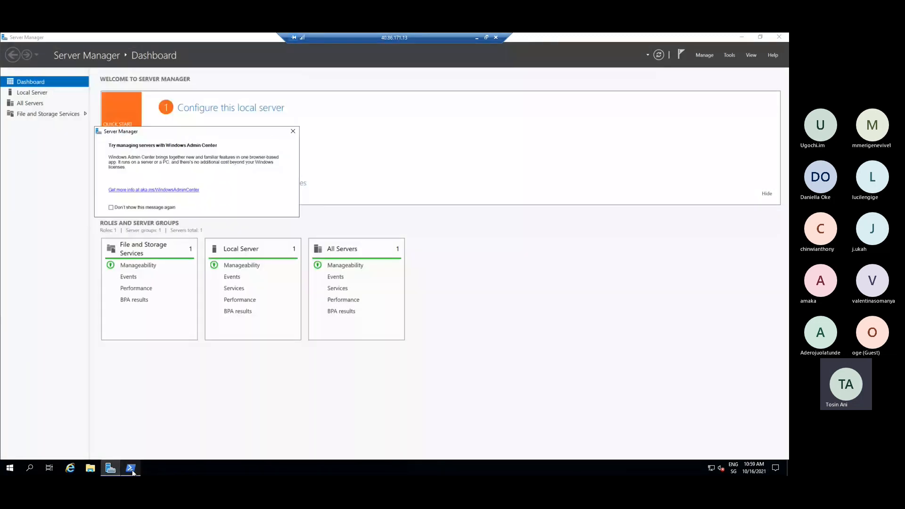
pyautogui.click(132, 471)
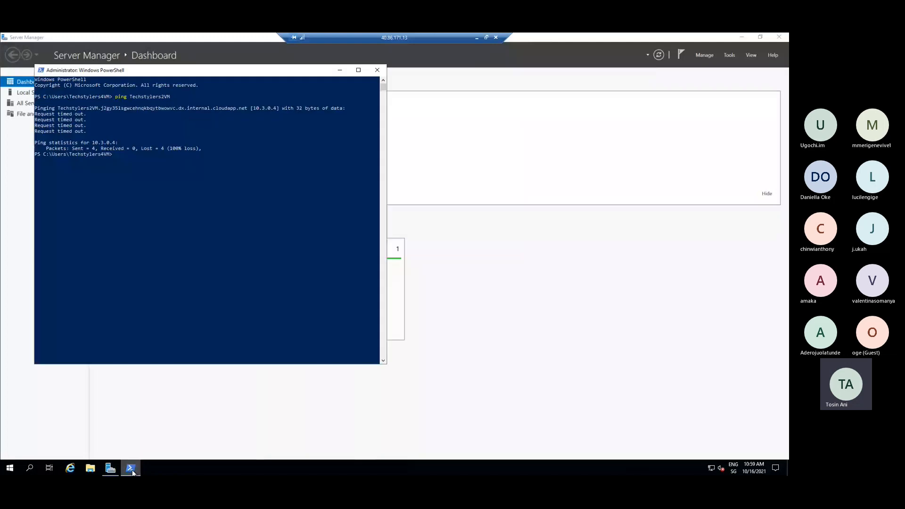
pyautogui.click(200, 421)
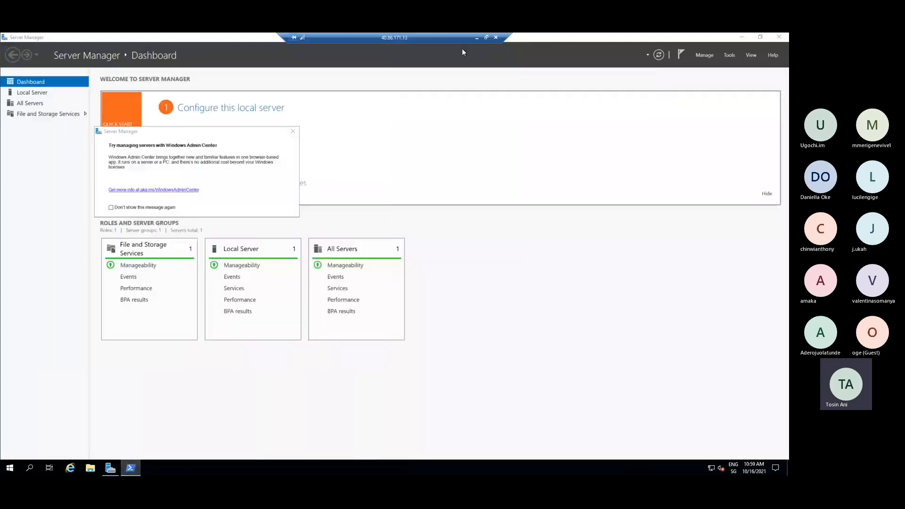
pyautogui.click(476, 38)
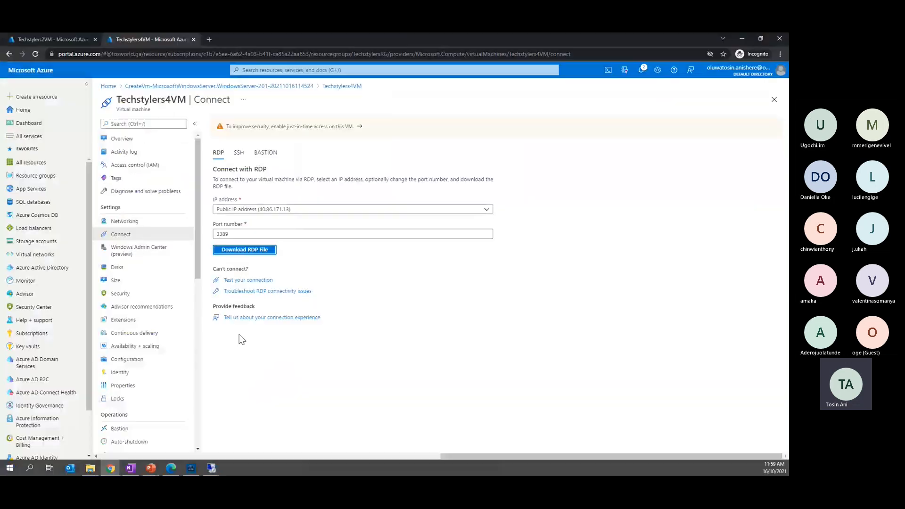
pyautogui.click(210, 465)
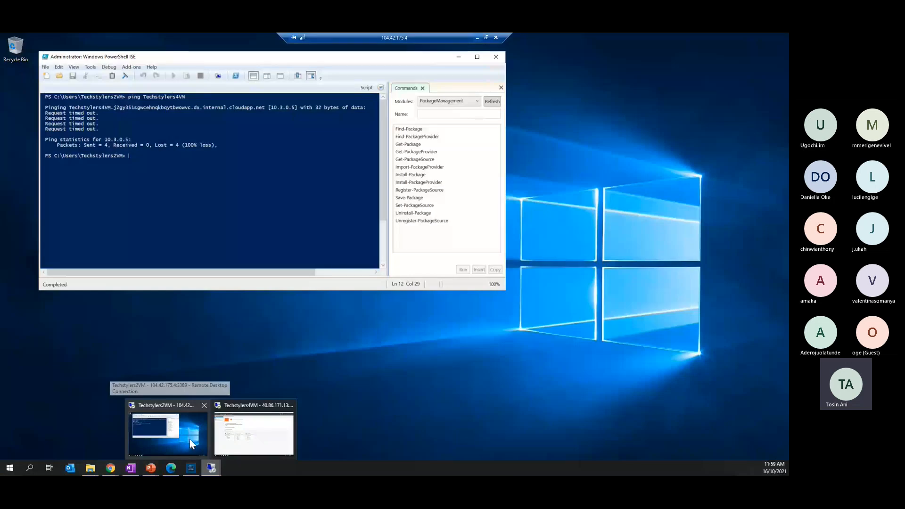
pyautogui.click(189, 439)
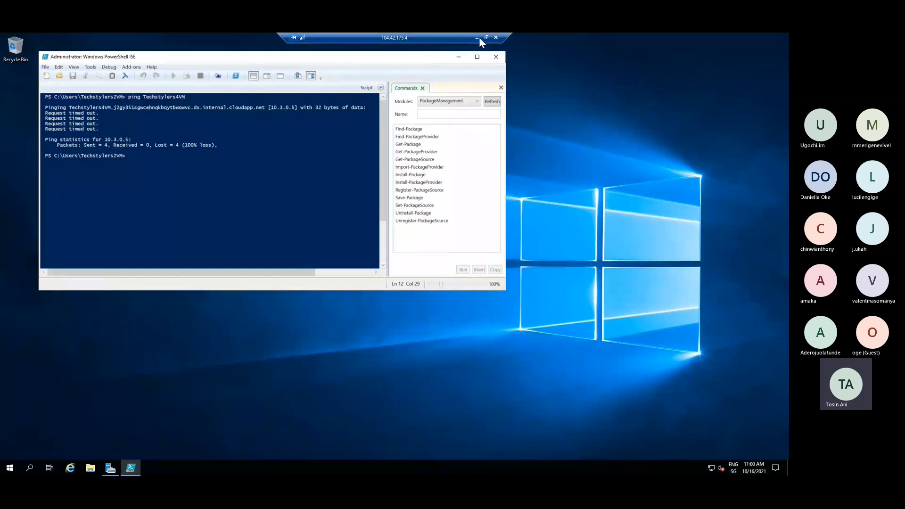
# Minimize the Techstylers2VM session and the Azure portal window to return to the PowerPoint slide show
pyautogui.click(477, 38)
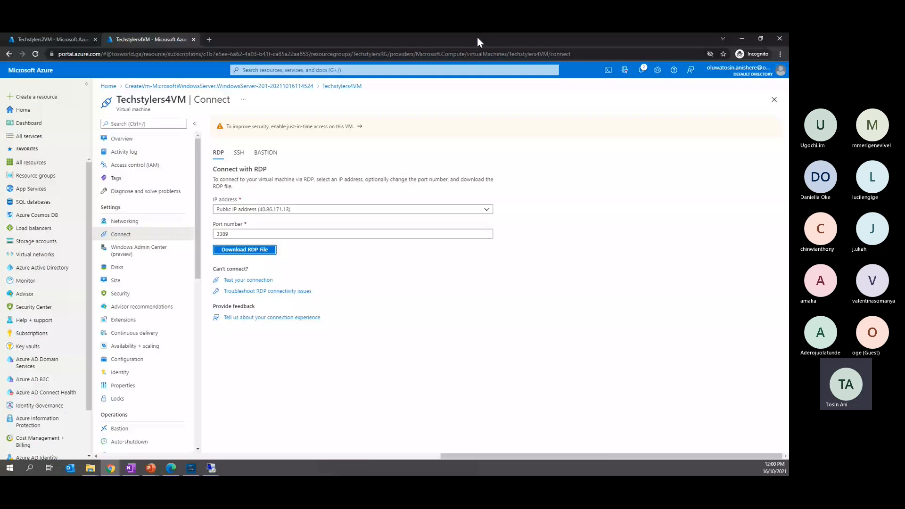
pyautogui.click(742, 37)
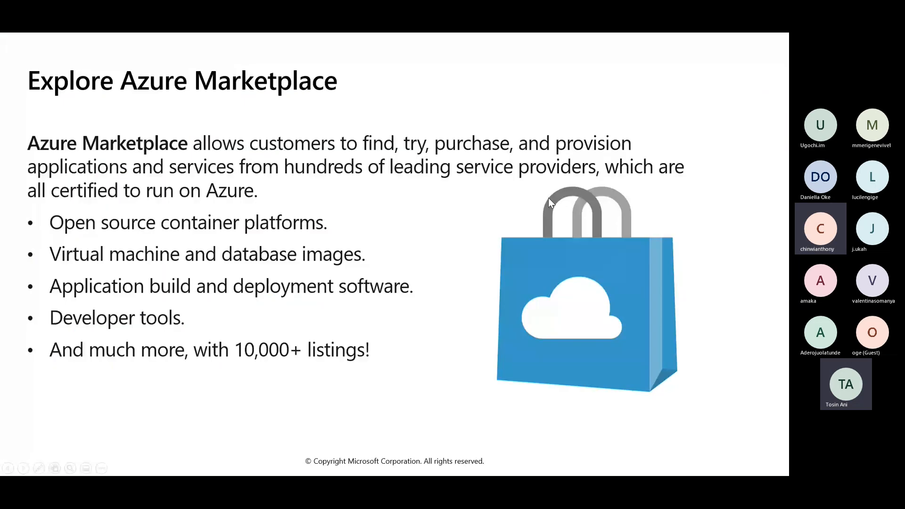
pyautogui.click(549, 199)
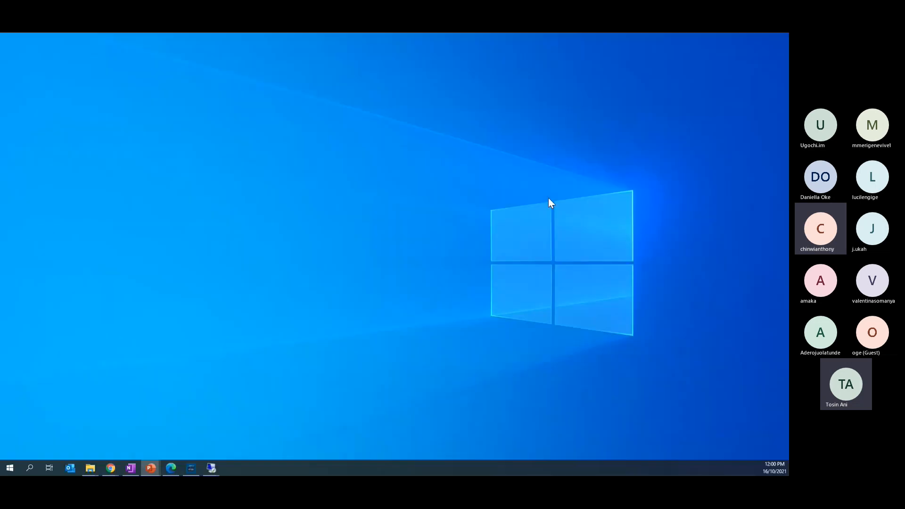